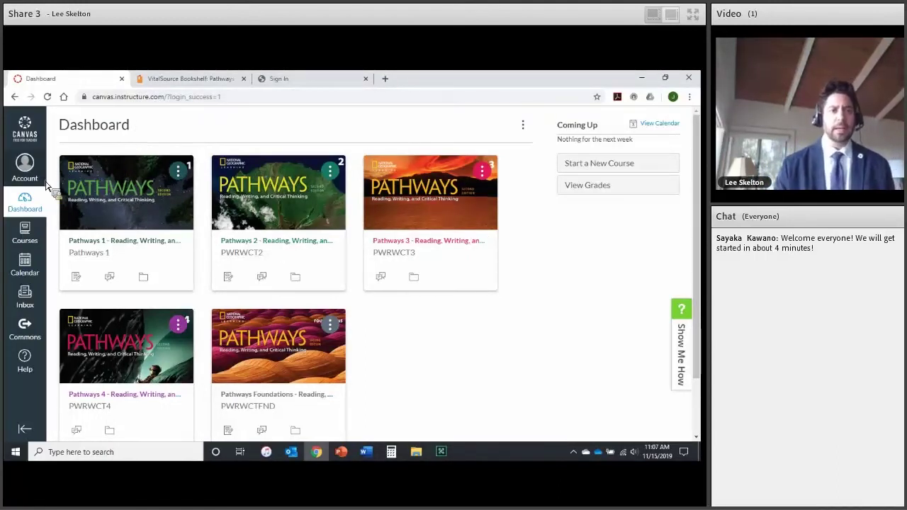
# Step: Log out of Canvas and log back in with a different saved account
pyautogui.click(25, 170)
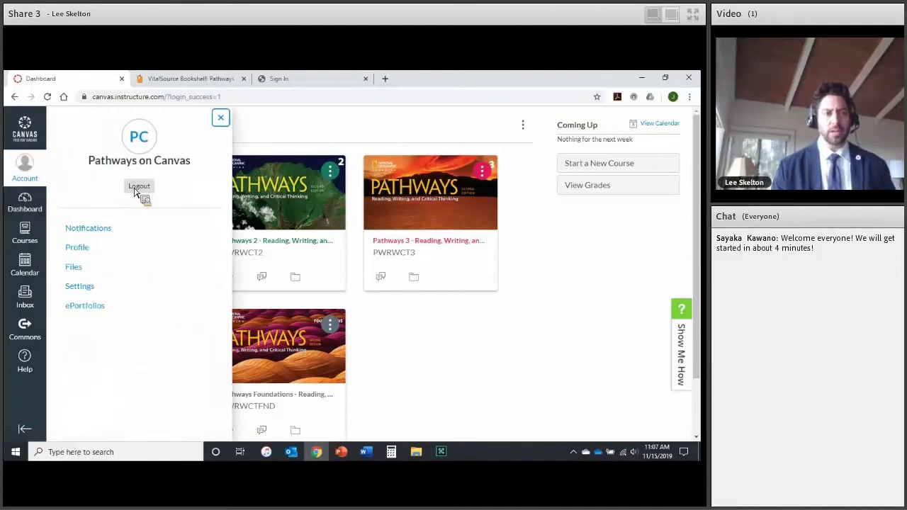
pyautogui.click(136, 188)
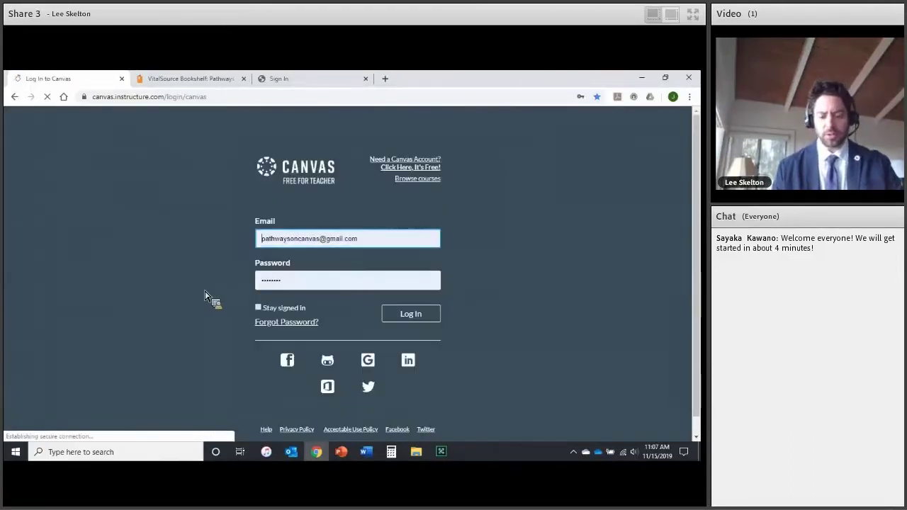
pyautogui.click(366, 238)
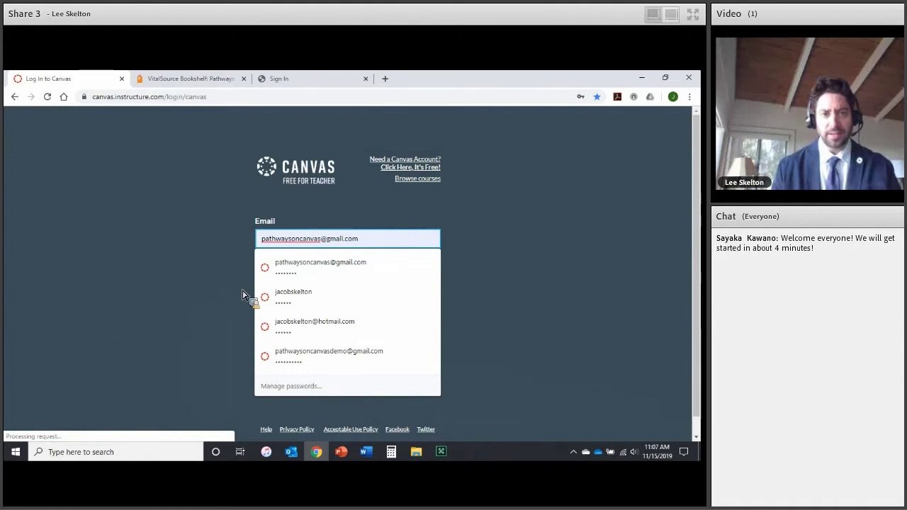
pyautogui.hotkey('ctrl', 'a')
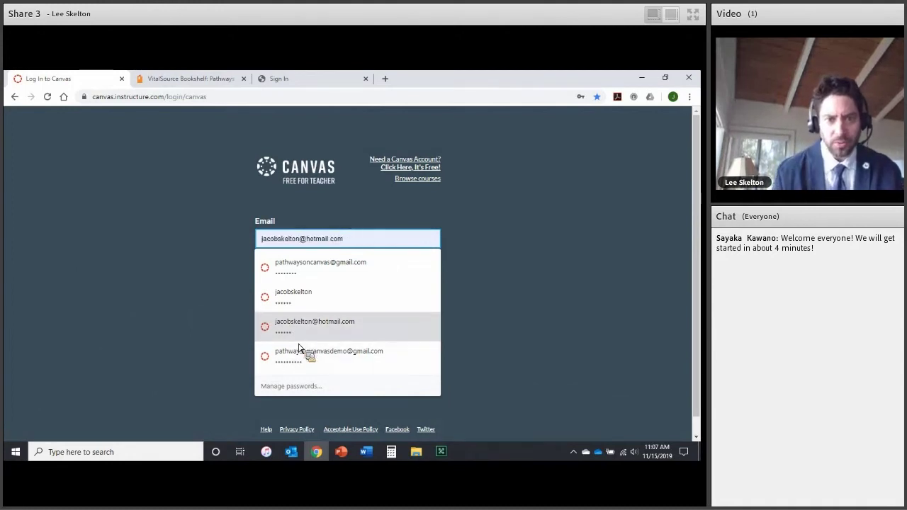
pyautogui.click(305, 333)
pyautogui.click(415, 319)
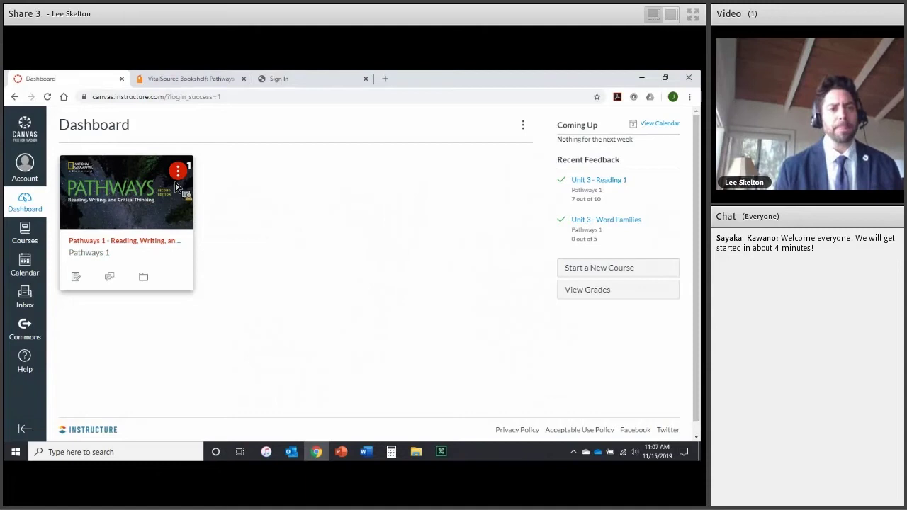
# Step: Open the Pathways 1 course card and go to its Table of Contents page
pyautogui.click(121, 203)
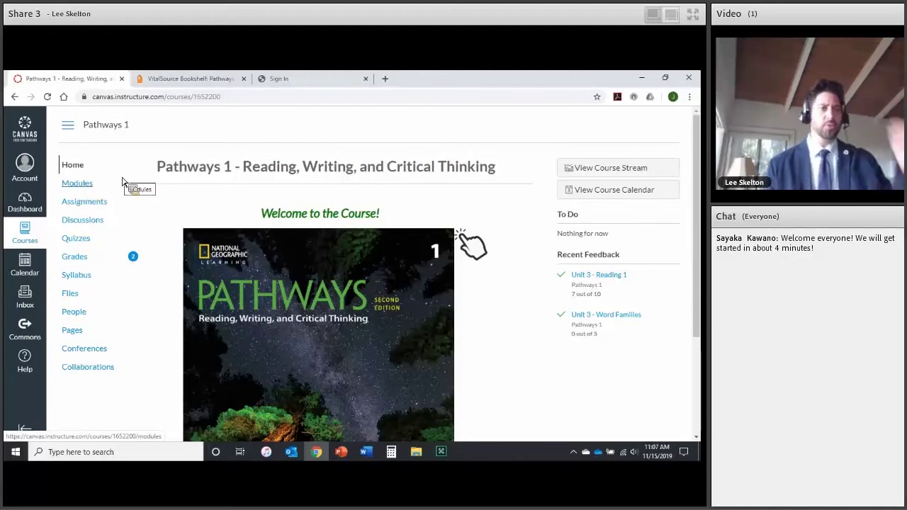
pyautogui.moveTo(122, 182); pyautogui.dragTo(90, 188)
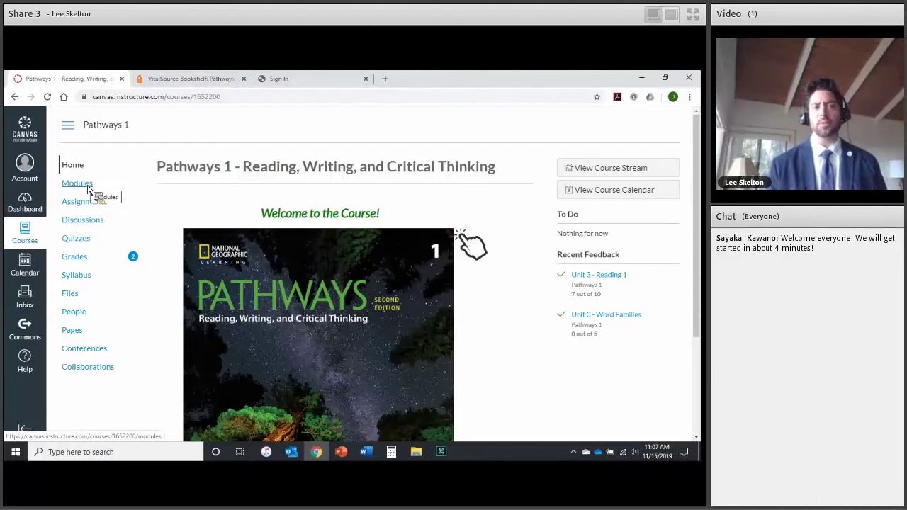
pyautogui.moveTo(89, 188)
pyautogui.mouseDown()
pyautogui.moveTo(101, 203)
pyautogui.moveTo(94, 199)
pyautogui.mouseUp()
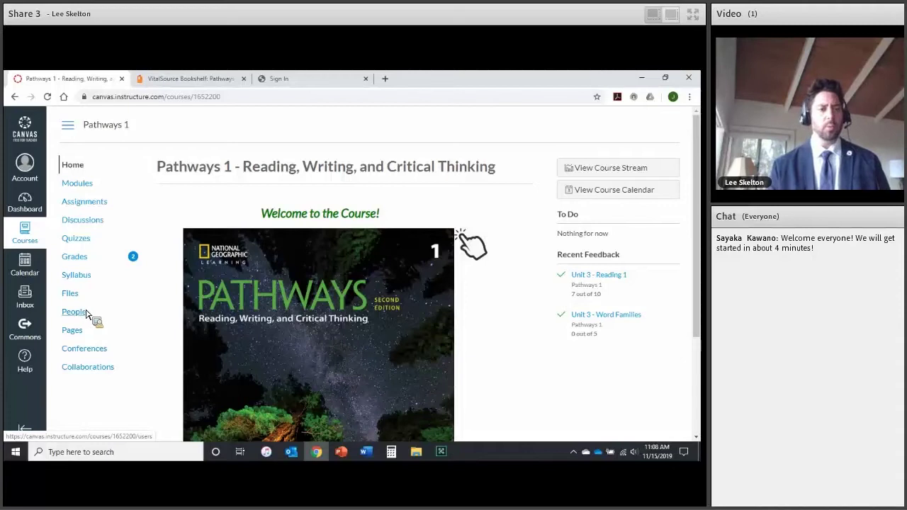
pyautogui.moveTo(93, 312); pyautogui.dragTo(377, 215)
pyautogui.scroll(-2, 283, 198)
pyautogui.scroll(1, 362, 253)
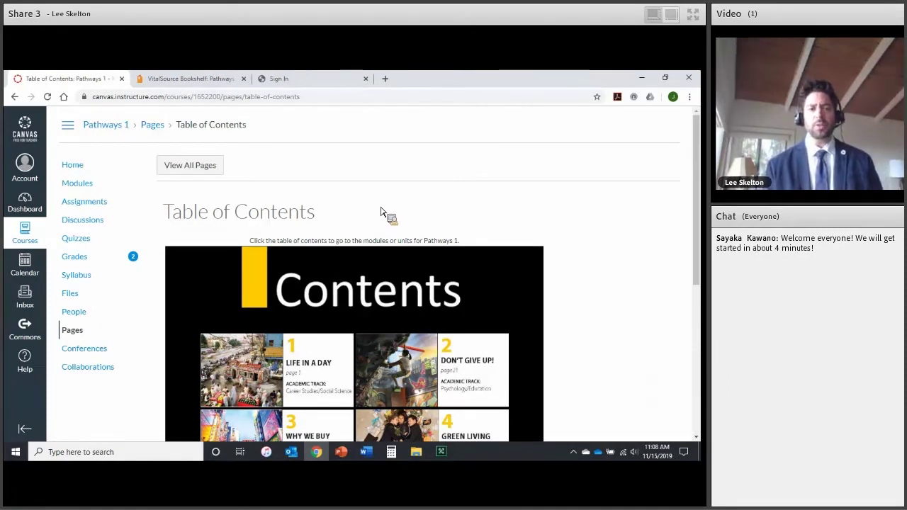
# Step: Look over the ten Table of Contents unit tiles and open unit 9, Animal Behavior
pyautogui.scroll(-1, 386, 206)
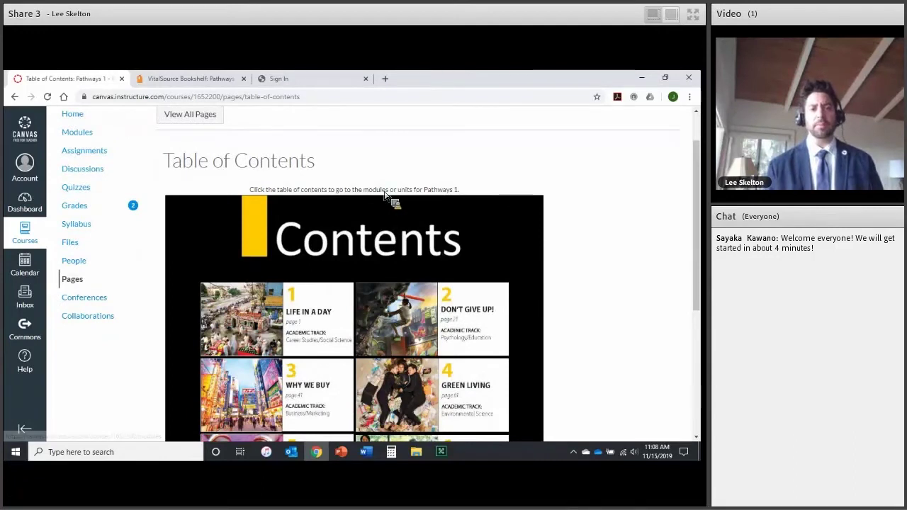
pyautogui.scroll(-1, 389, 194)
pyautogui.scroll(-1, 388, 191)
pyautogui.scroll(-1, 388, 191)
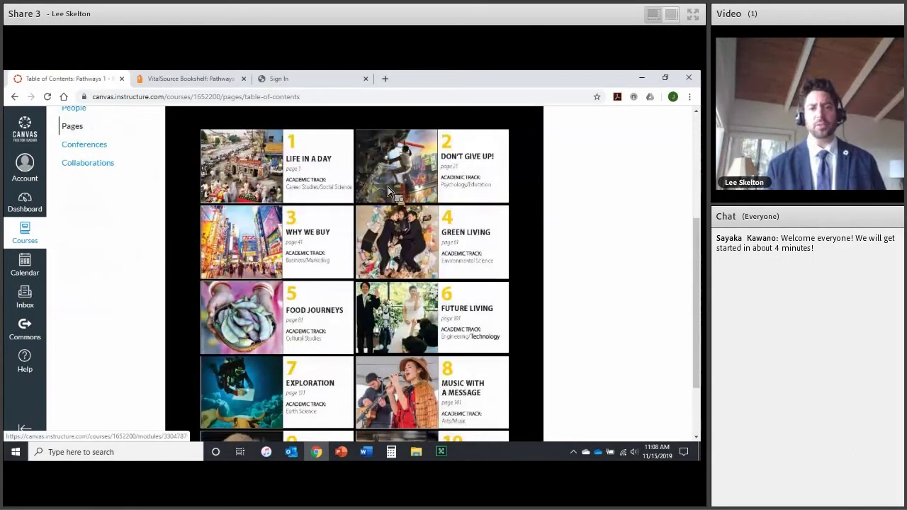
pyautogui.scroll(-1, 389, 191)
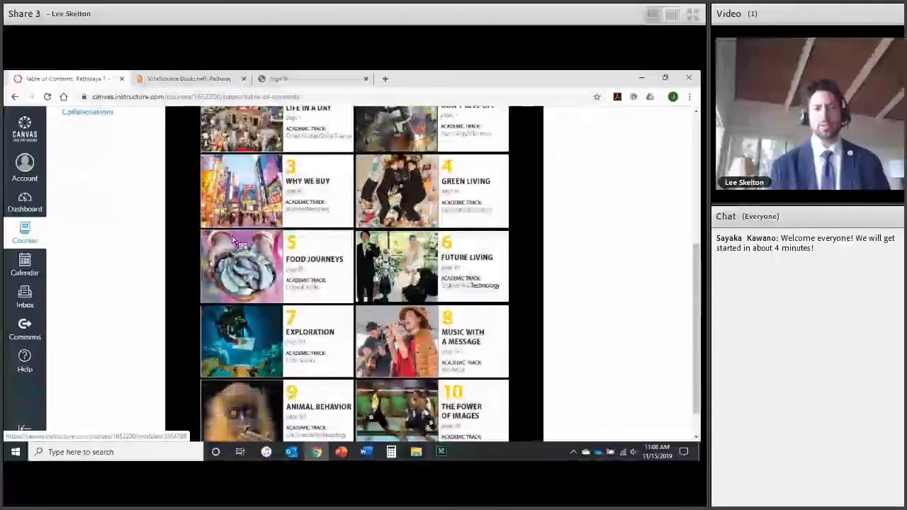
pyautogui.scroll(-1, 340, 267)
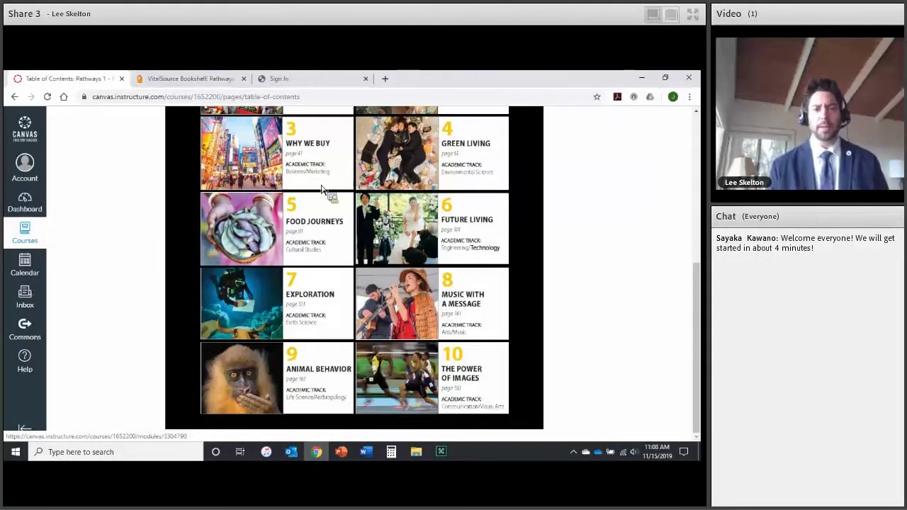
pyautogui.scroll(5, 291, 248)
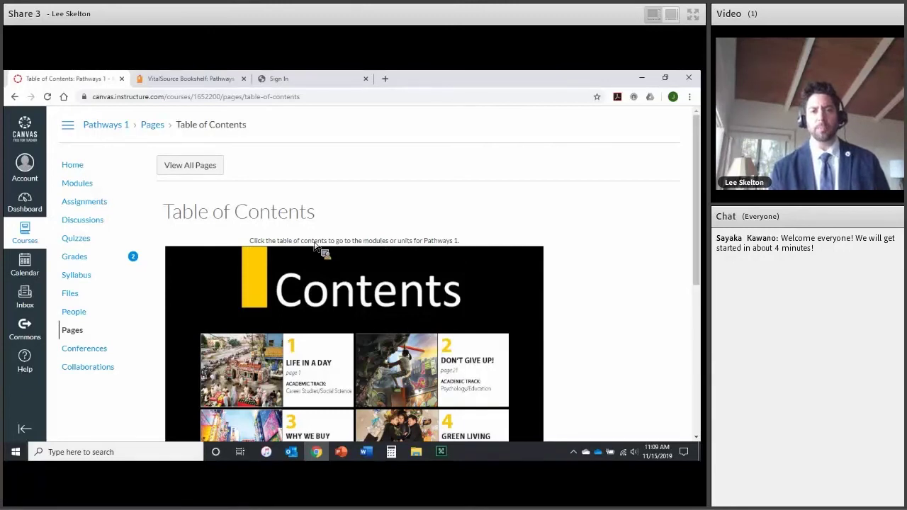
pyautogui.scroll(-1, 405, 240)
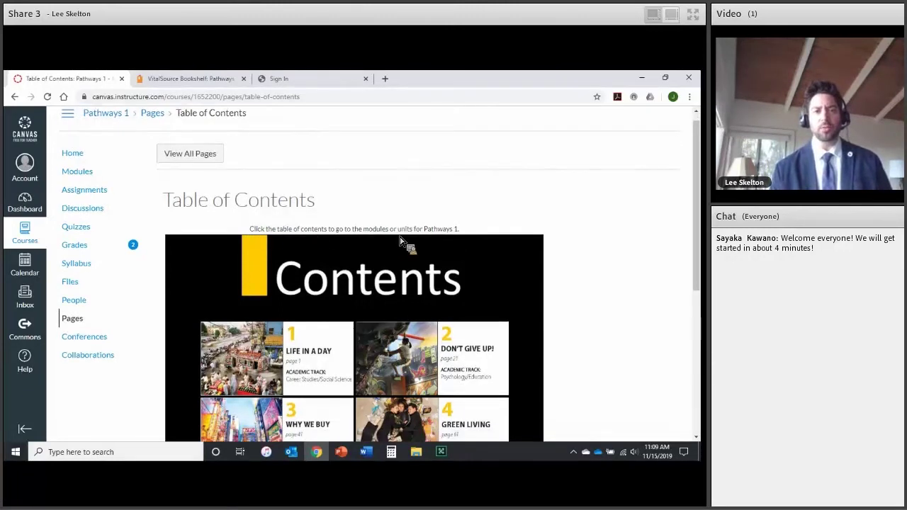
pyautogui.scroll(-3, 389, 225)
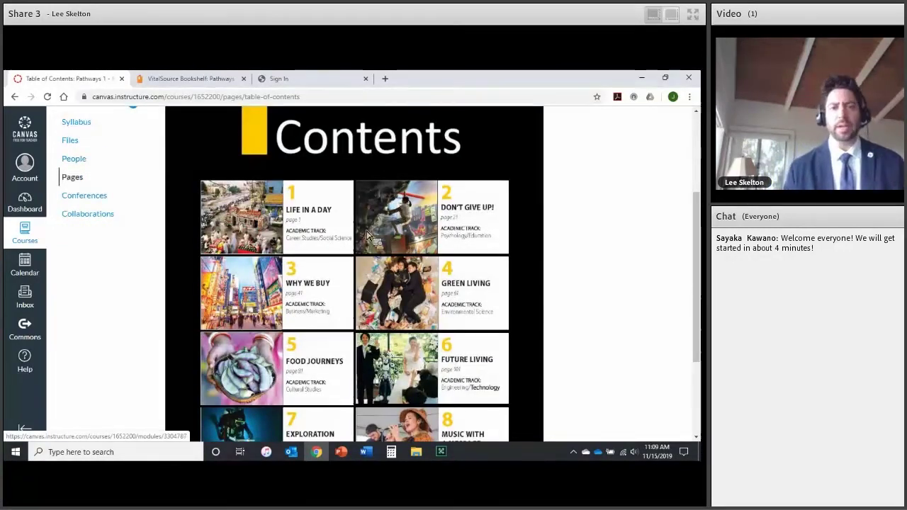
pyautogui.scroll(-2, 316, 261)
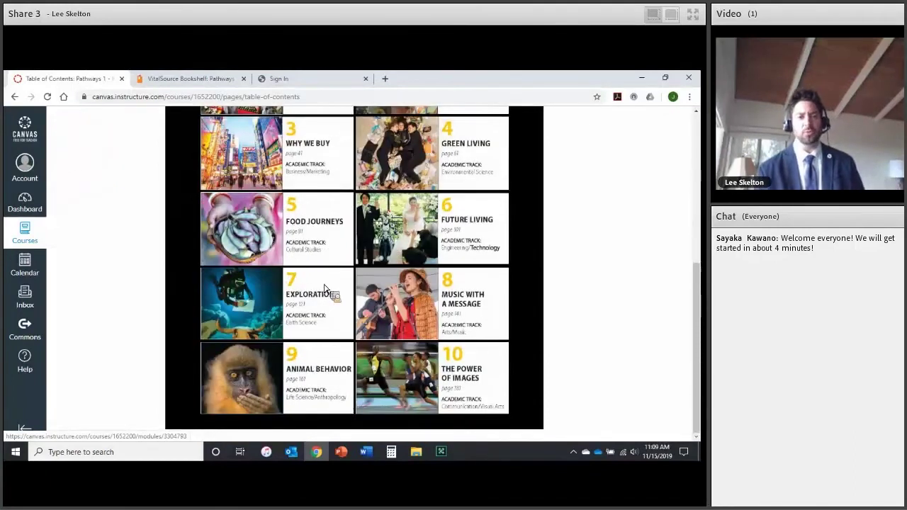
pyautogui.click(303, 363)
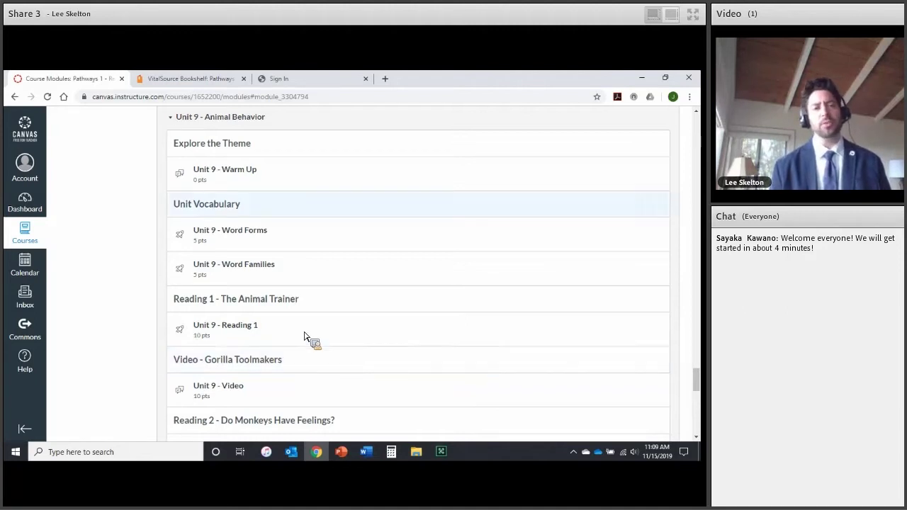
# Step: Switch to the VitalSource ebook tab, open at page 165, 'The Animal Trainer'
pyautogui.click(195, 78)
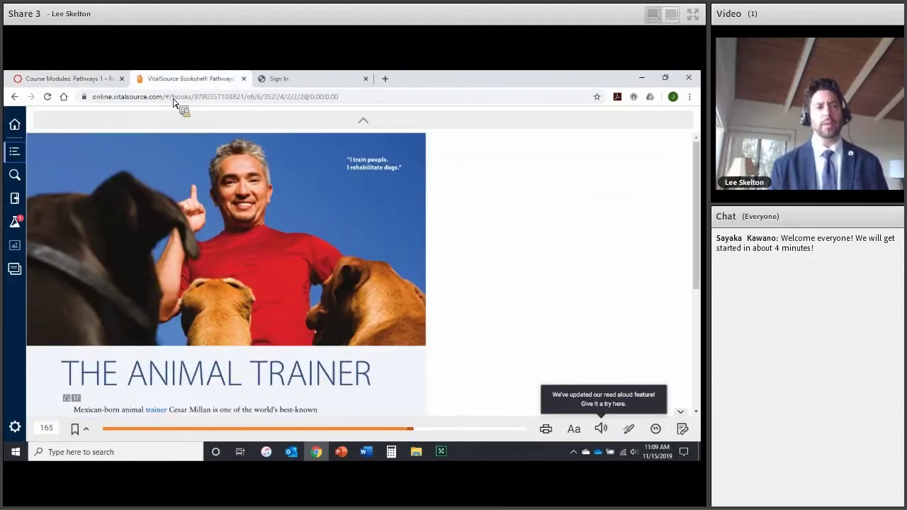
# Step: List the Unit 9: Animal Behavior sections in the ebook contents, then return to Canvas Modules
pyautogui.click(15, 151)
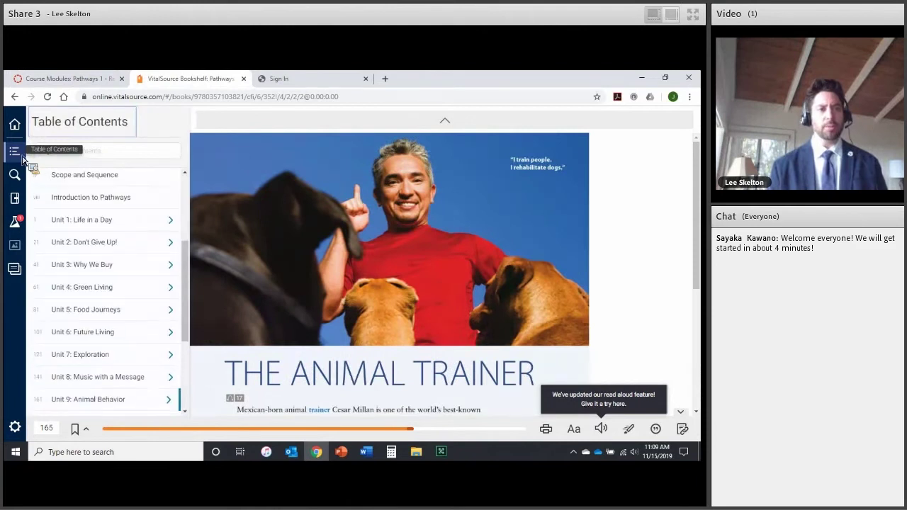
pyautogui.click(78, 397)
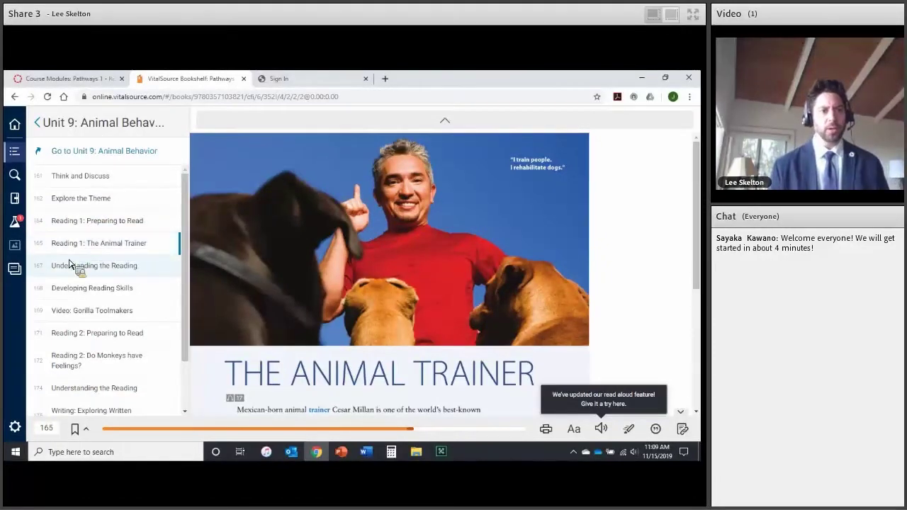
pyautogui.scroll(-1, 77, 312)
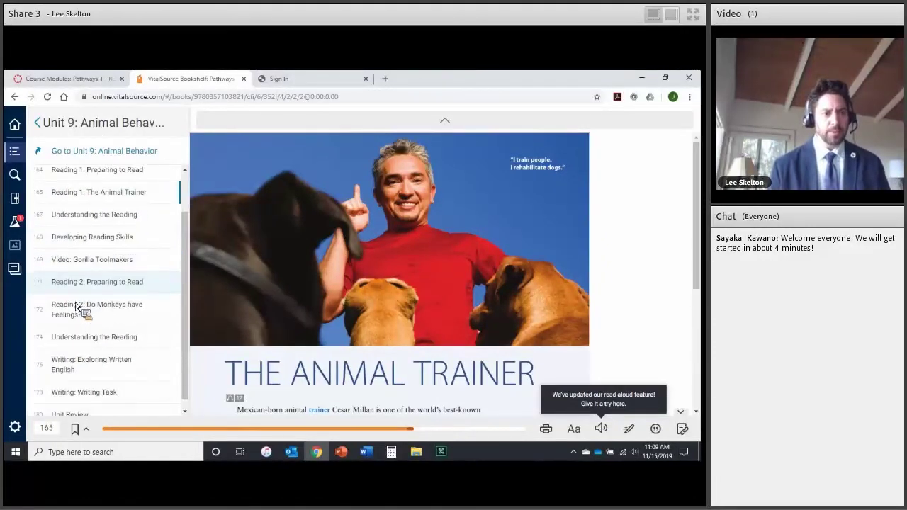
pyautogui.scroll(-1, 77, 301)
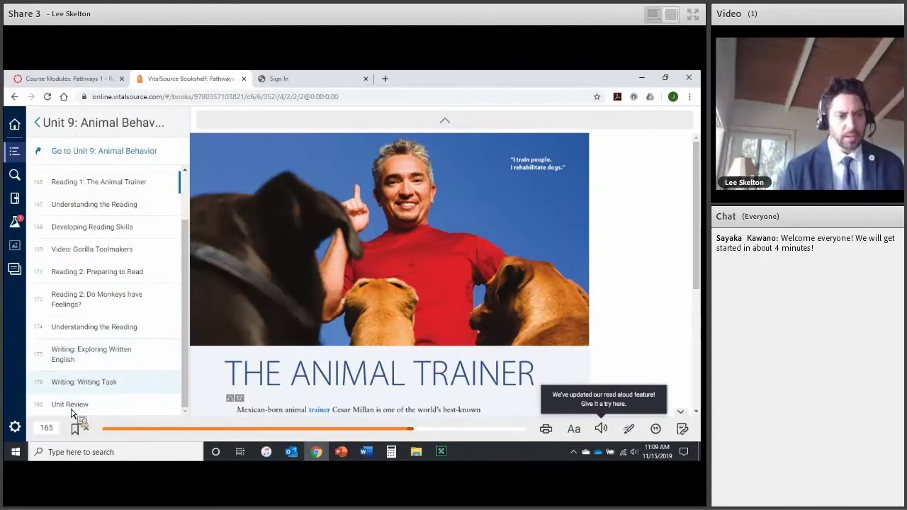
pyautogui.scroll(1, 75, 386)
pyautogui.click(58, 78)
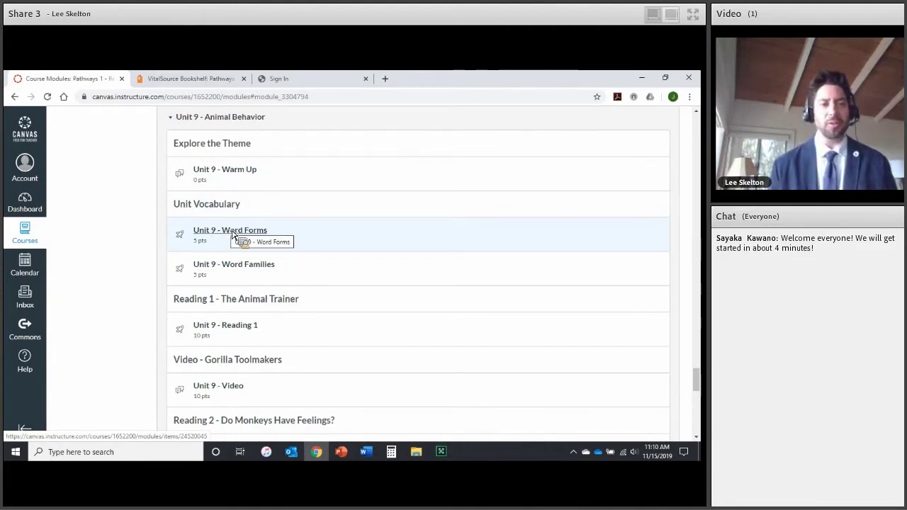
# Step: Scroll the Modules page to Unit 9 - Animal Behavior and open the Unit 9 - Warm Up discussion
pyautogui.scroll(-3, 234, 235)
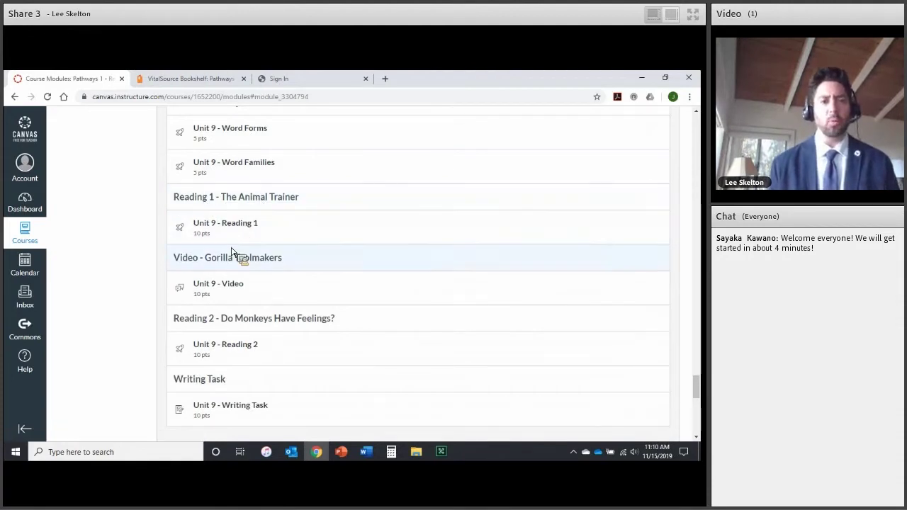
pyautogui.scroll(-2, 235, 259)
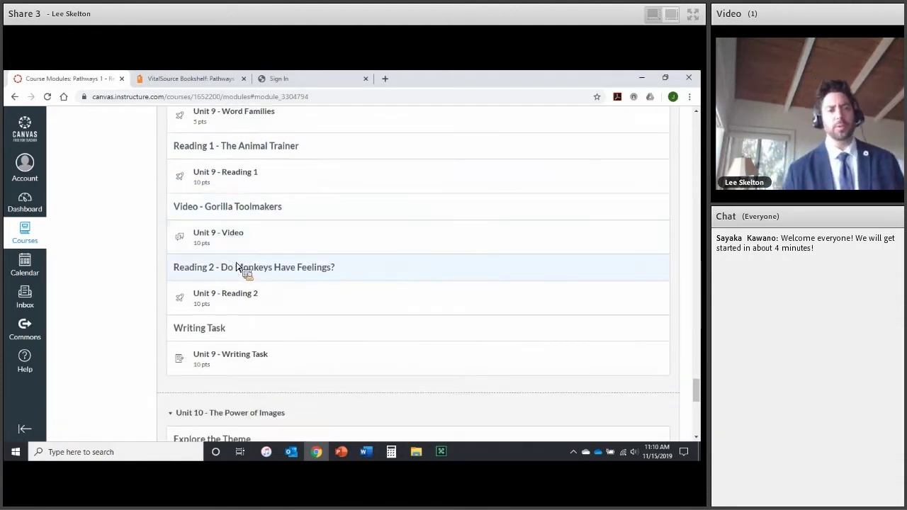
pyautogui.scroll(6, 225, 340)
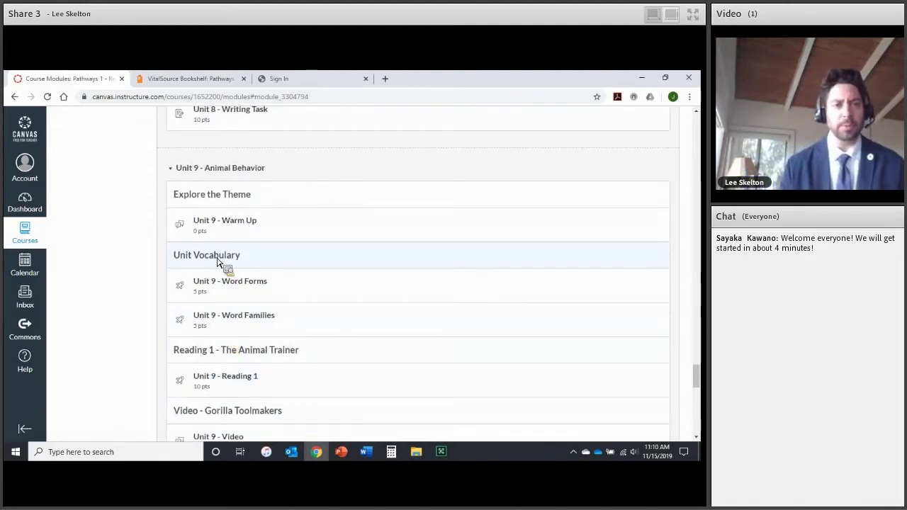
pyautogui.scroll(2, 223, 255)
pyautogui.moveTo(216, 186); pyautogui.dragTo(219, 179)
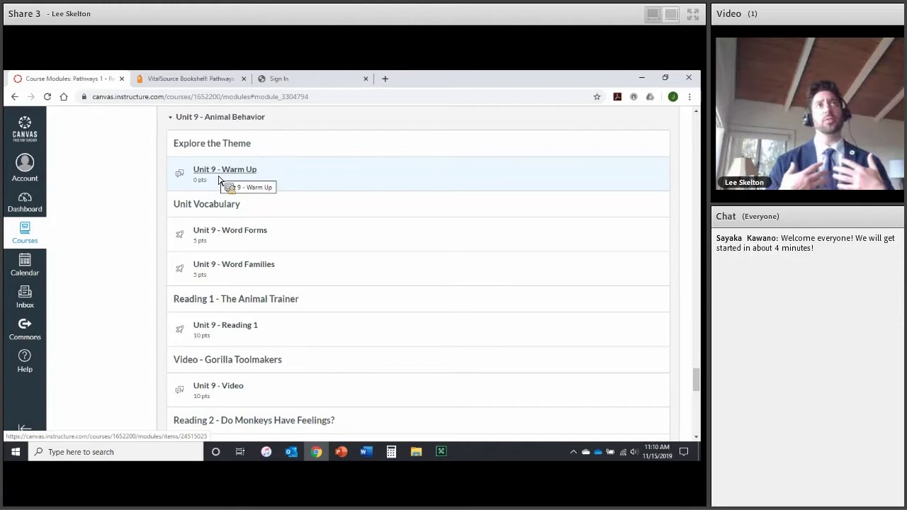
pyautogui.moveTo(218, 179); pyautogui.dragTo(218, 177)
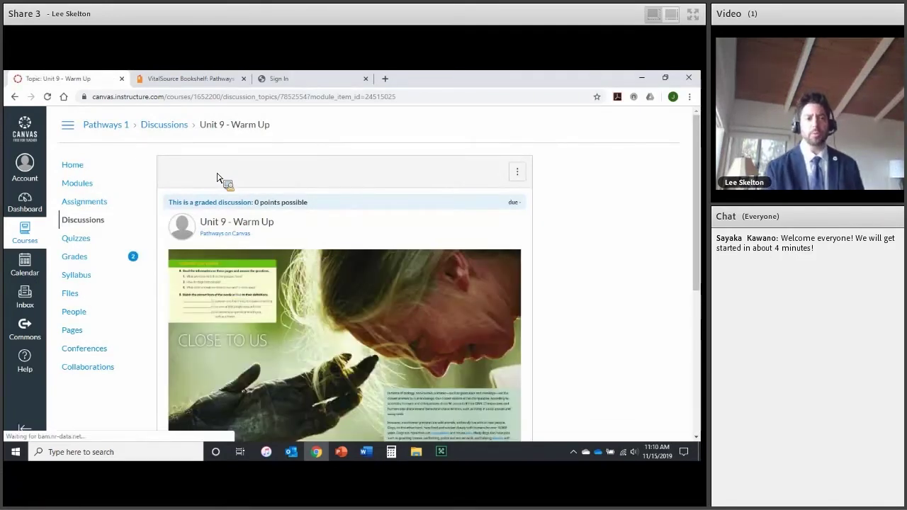
# Step: Read through the Warm Up infographic, instructions and question on why animals matter to humans
pyautogui.scroll(-1, 388, 258)
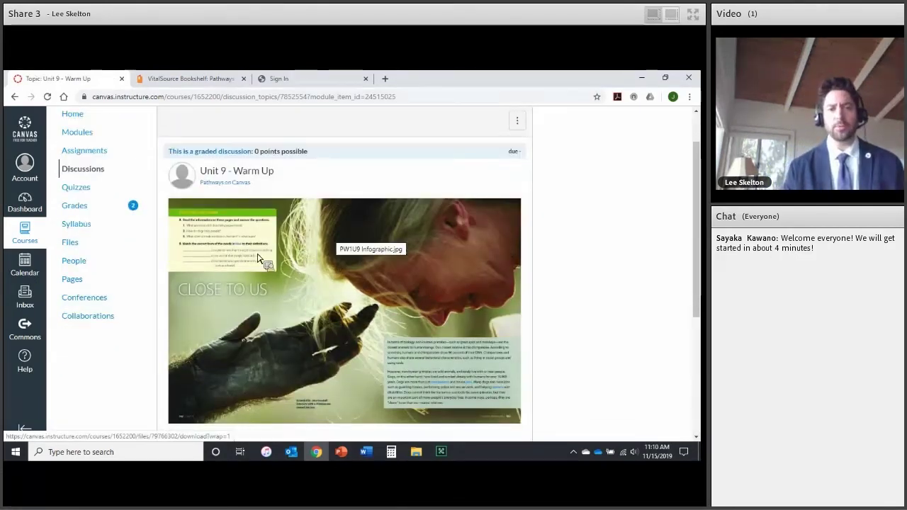
pyautogui.scroll(-1, 241, 283)
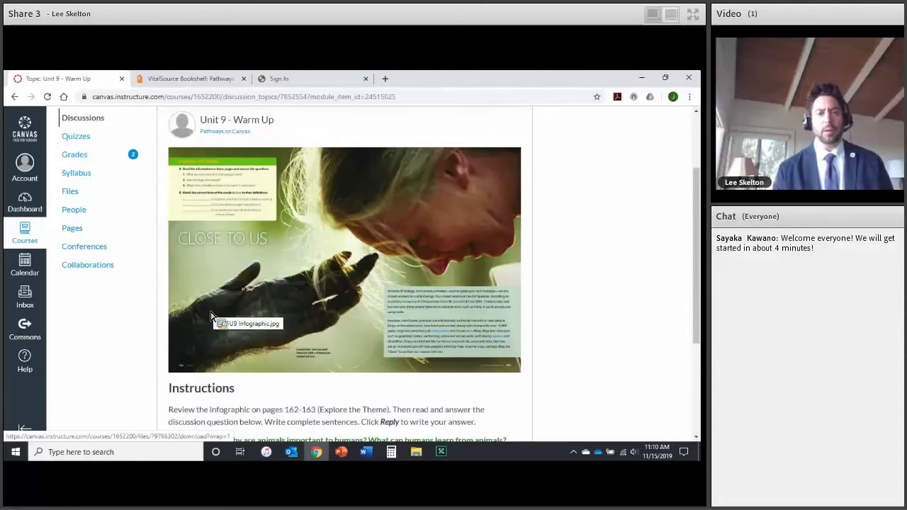
pyautogui.moveTo(210, 317); pyautogui.dragTo(387, 388)
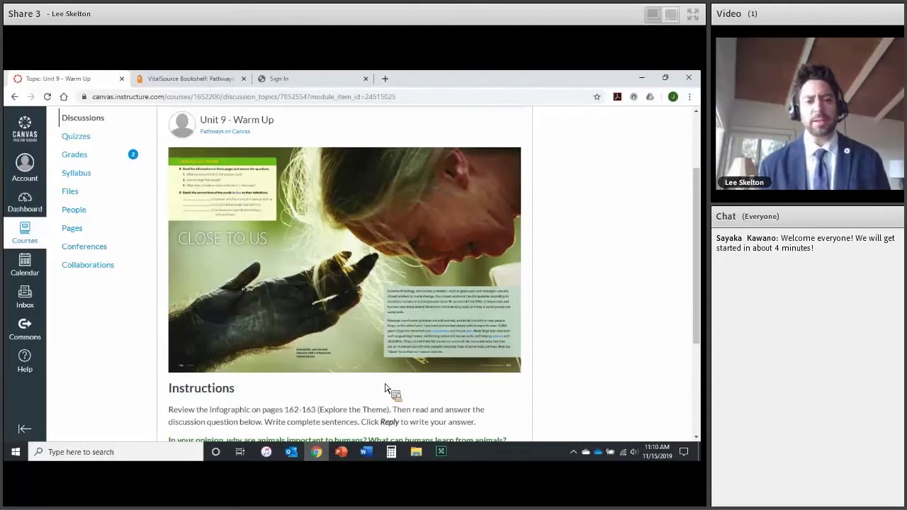
pyautogui.scroll(-1, 386, 387)
pyautogui.moveTo(386, 388); pyautogui.dragTo(320, 377)
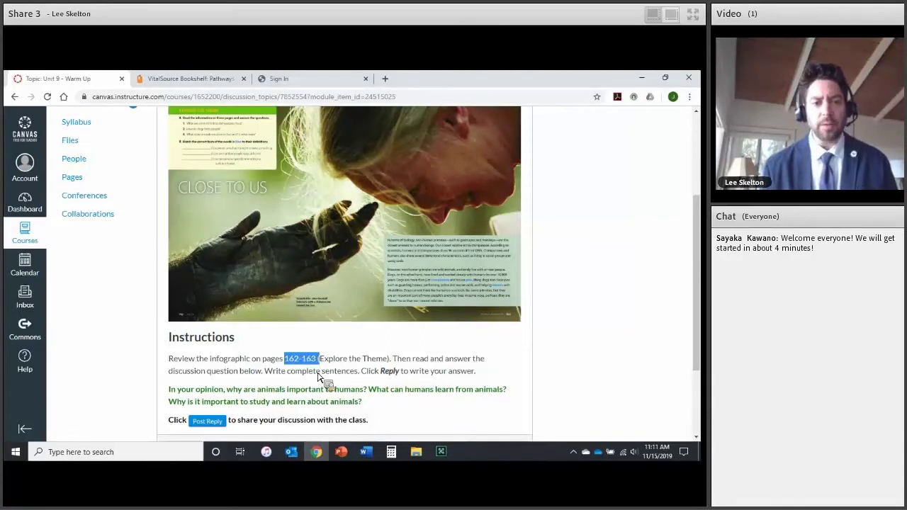
pyautogui.moveTo(319, 377); pyautogui.dragTo(249, 346)
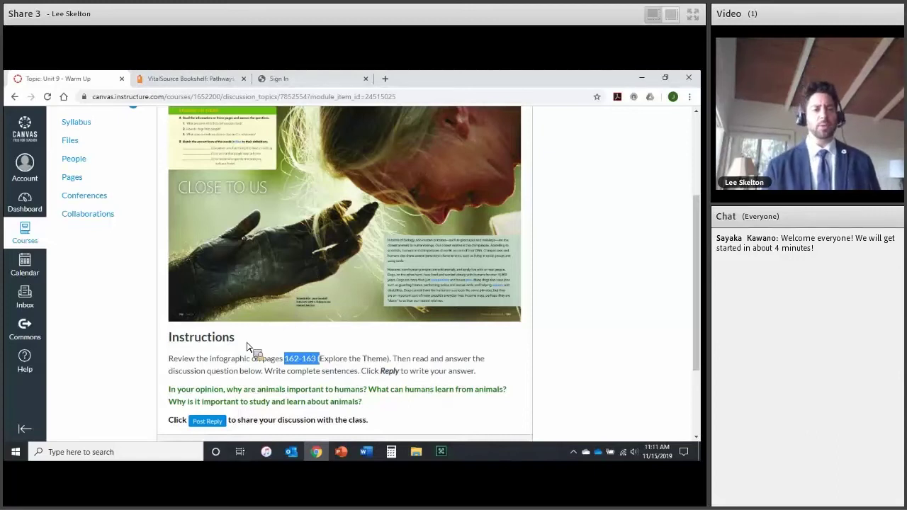
pyautogui.moveTo(247, 347); pyautogui.dragTo(248, 347)
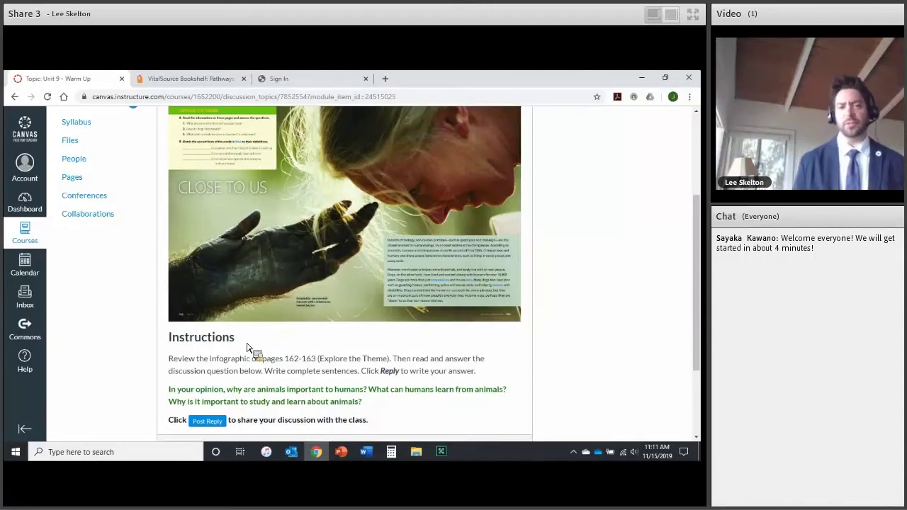
pyautogui.scroll(2, 248, 348)
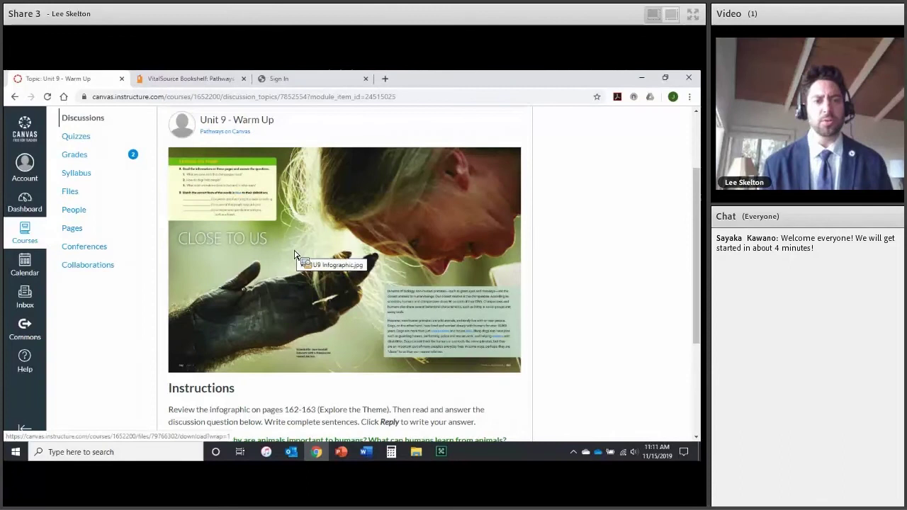
pyautogui.scroll(-3, 296, 254)
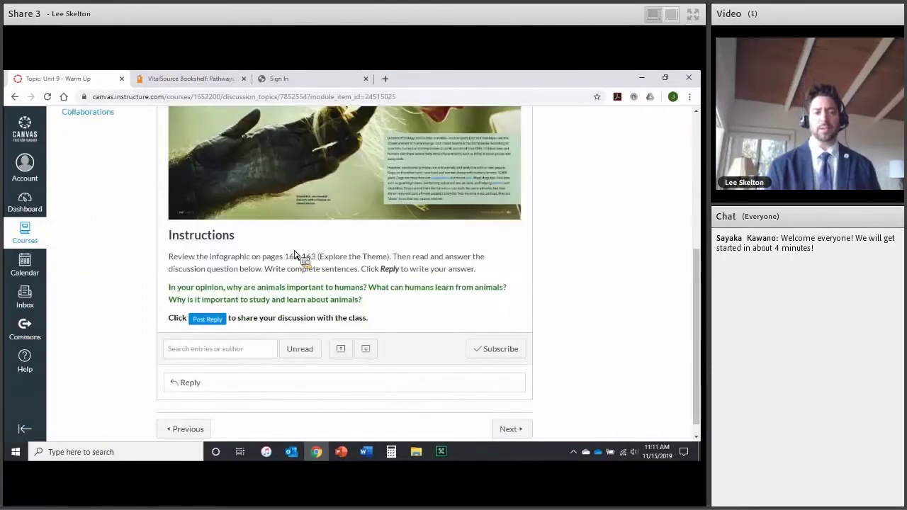
pyautogui.scroll(2, 303, 263)
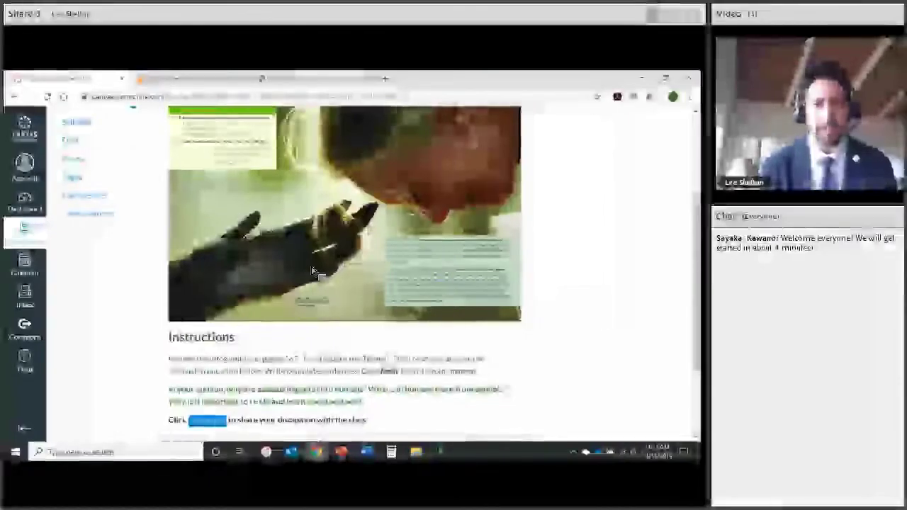
pyautogui.scroll(1, 306, 267)
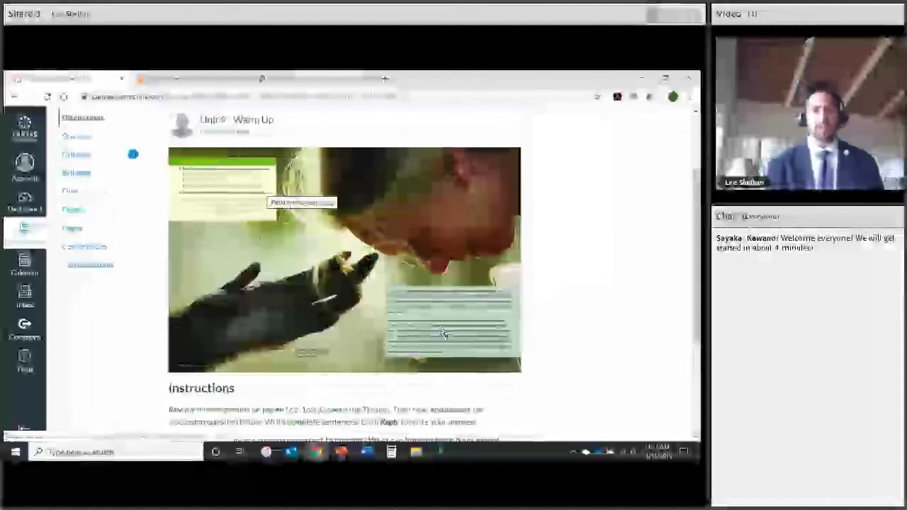
# Step: Look up the ebook's Explore the Theme page 162, then go back to the Warm Up discussion
pyautogui.click(191, 79)
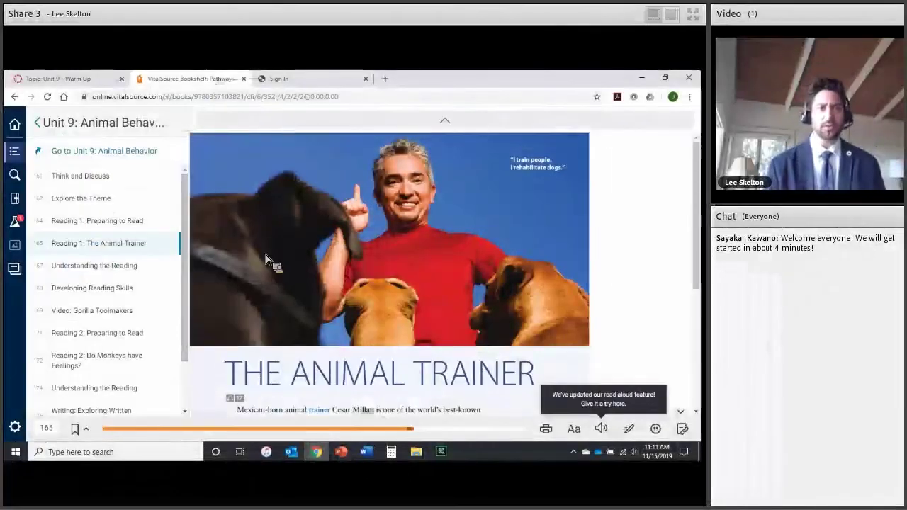
pyautogui.click(78, 198)
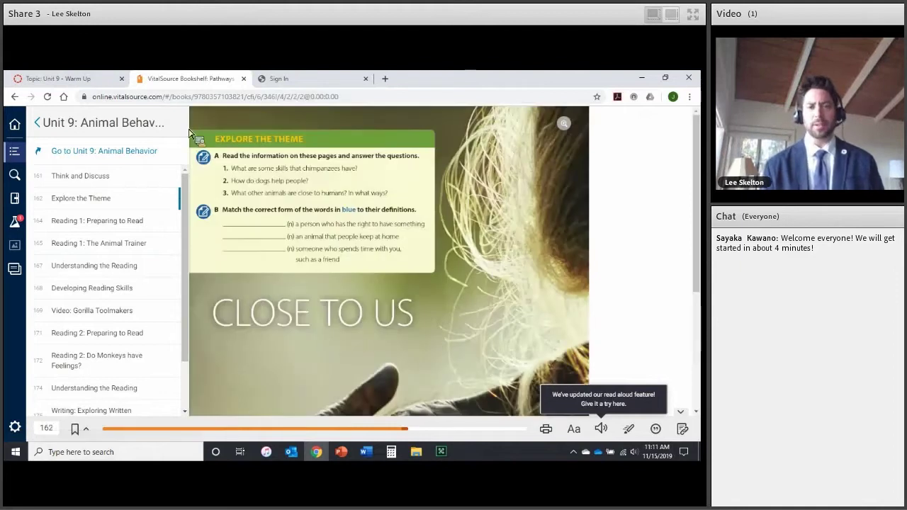
pyautogui.click(106, 79)
pyautogui.moveTo(319, 236); pyautogui.dragTo(316, 250)
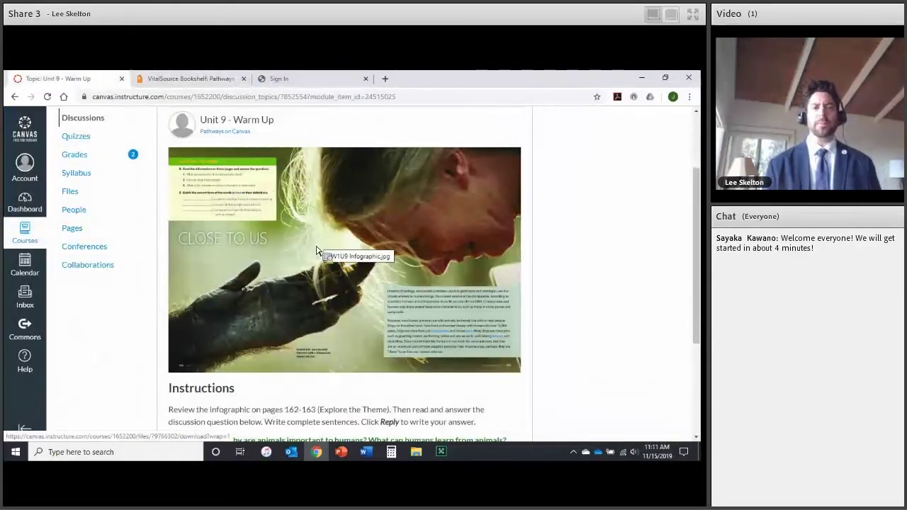
# Step: Type 'dfafsd sd fsdf asdf' as a draft Warm Up reply without posting it
pyautogui.scroll(-3, 316, 250)
pyautogui.moveTo(316, 250); pyautogui.dragTo(281, 301)
pyautogui.scroll(-2, 346, 352)
pyautogui.scroll(-1, 293, 222)
pyautogui.write('dfafsd sd fsdf asdf')
pyautogui.scroll(-2, 437, 222)
pyautogui.scroll(1, 453, 255)
pyautogui.scroll(5, 285, 283)
pyautogui.scroll(3, 282, 286)
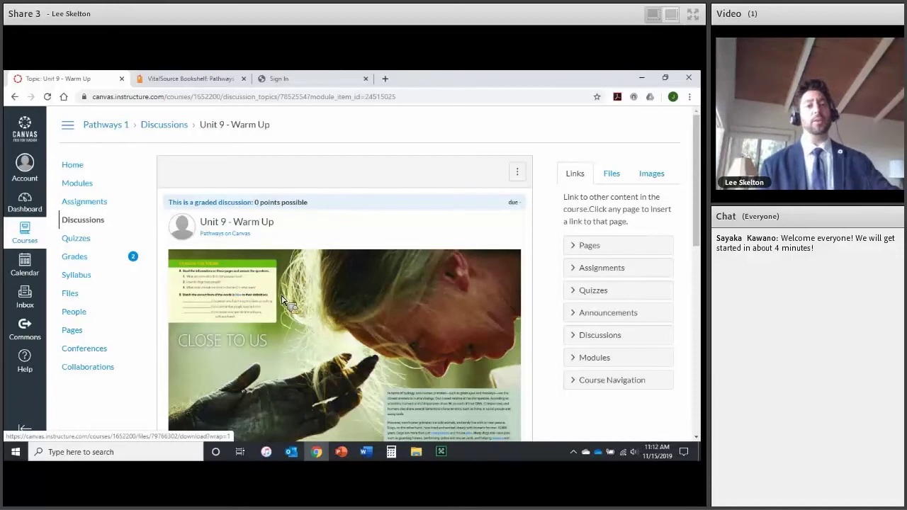
pyautogui.moveTo(282, 301); pyautogui.dragTo(281, 301)
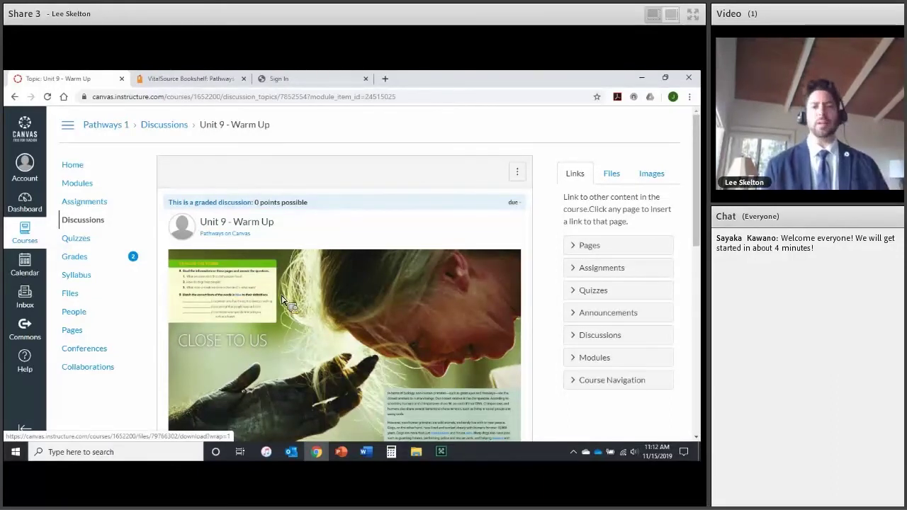
pyautogui.moveTo(281, 301); pyautogui.dragTo(513, 418)
pyautogui.scroll(-10, 97, 182)
# Step: Advance to the Unit 9 - Word Forms quiz, then switch to the ebook tab
pyautogui.click(511, 413)
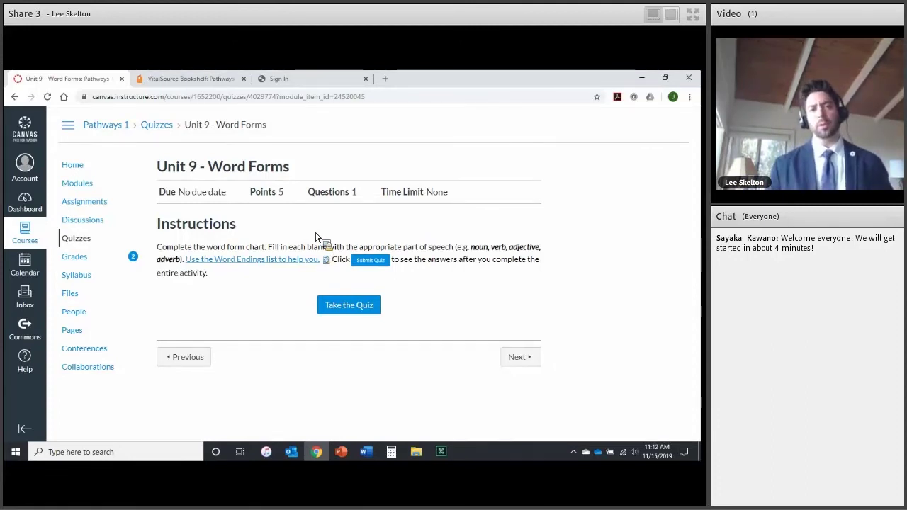
pyautogui.click(227, 78)
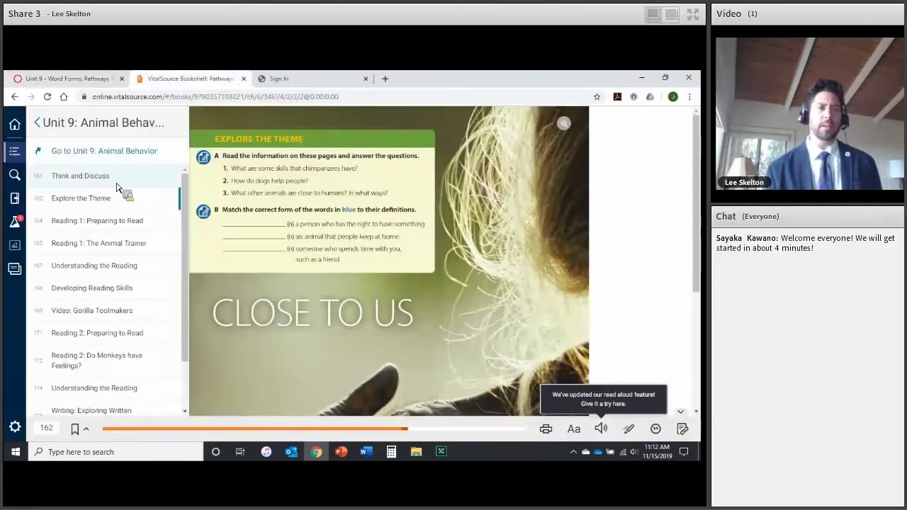
# Step: View Reading 1: Preparing to Read on page 164, then go back to the Word Forms quiz
pyautogui.click(68, 222)
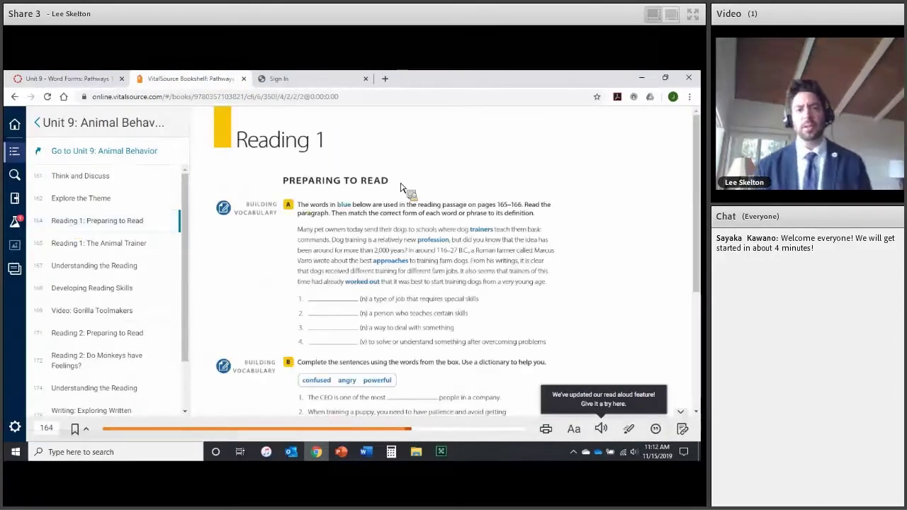
pyautogui.scroll(-2, 411, 241)
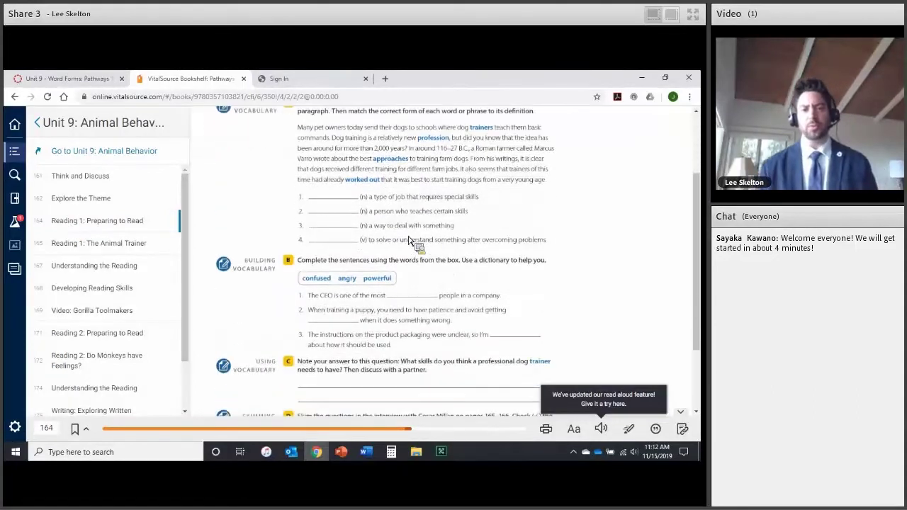
pyautogui.scroll(1, 411, 240)
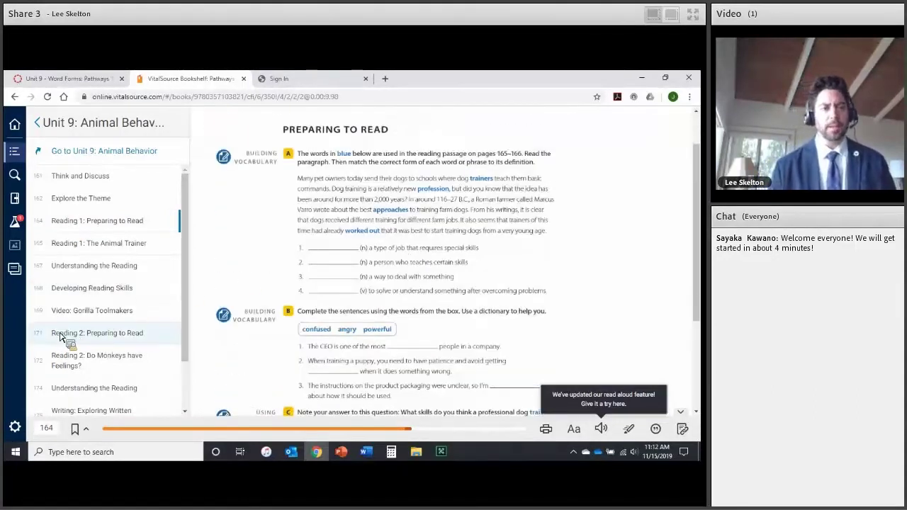
pyautogui.click(90, 80)
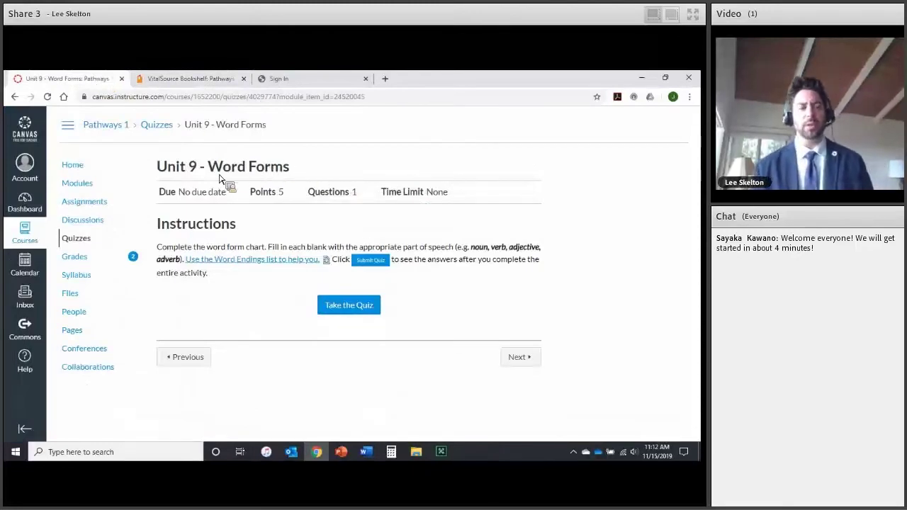
# Step: Preview the Word Endings list inline and scroll through the Parts of Speech chart
pyautogui.moveTo(208, 168); pyautogui.dragTo(323, 178)
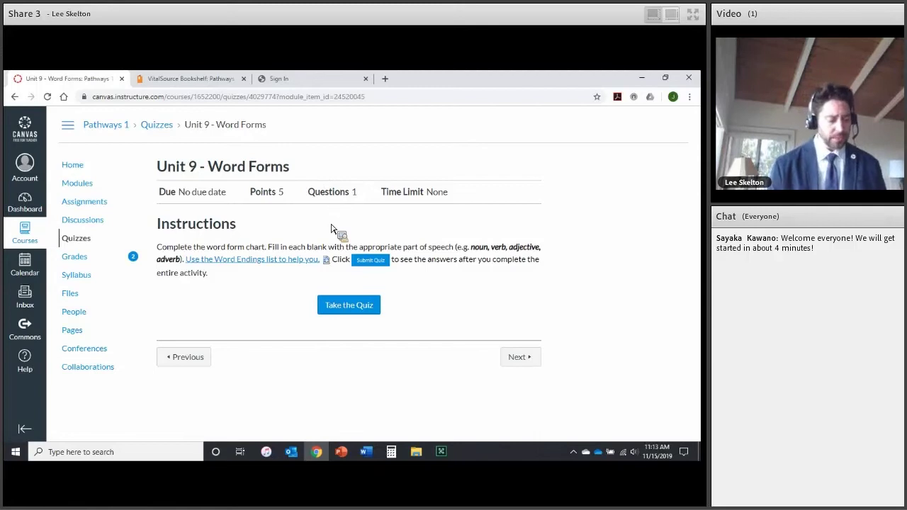
pyautogui.click(328, 261)
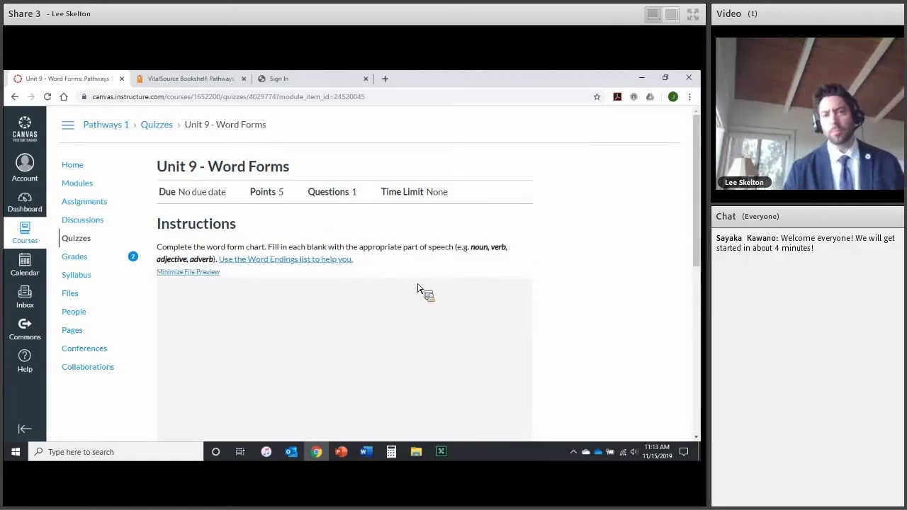
pyautogui.scroll(-3, 418, 287)
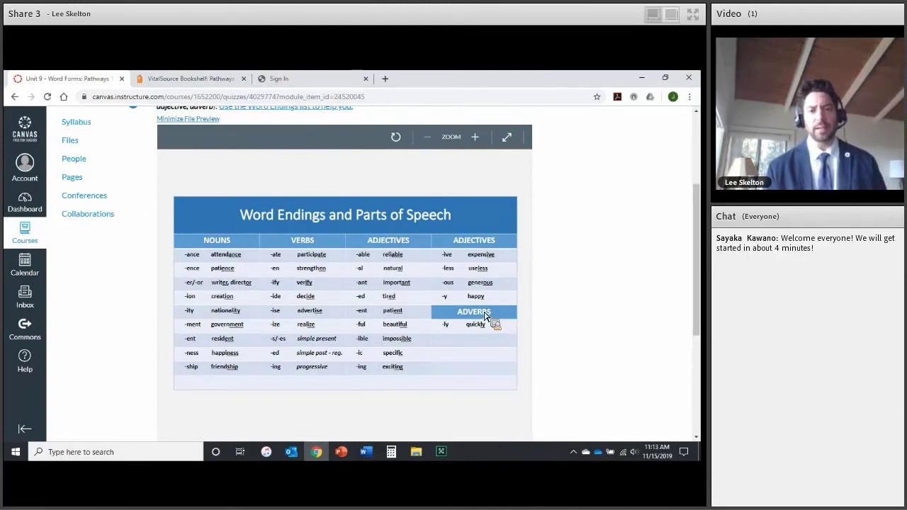
pyautogui.scroll(2, 522, 318)
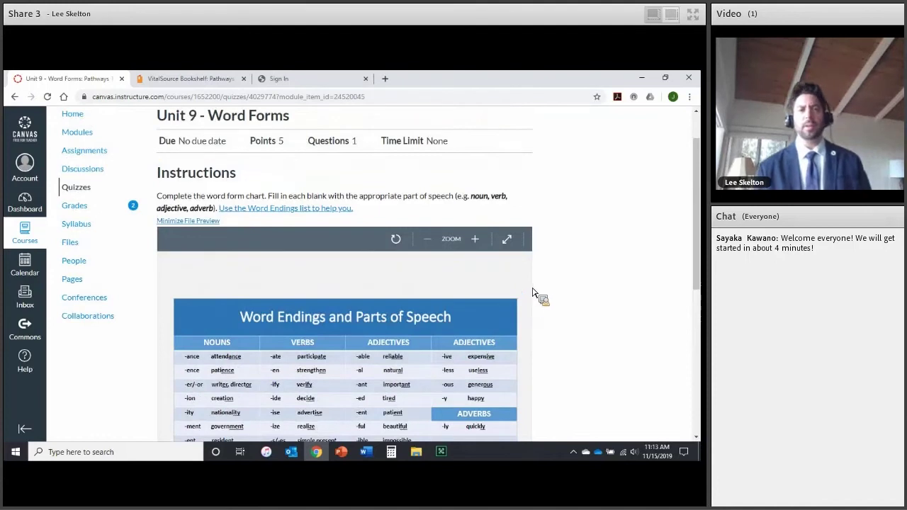
pyautogui.scroll(-6, 532, 293)
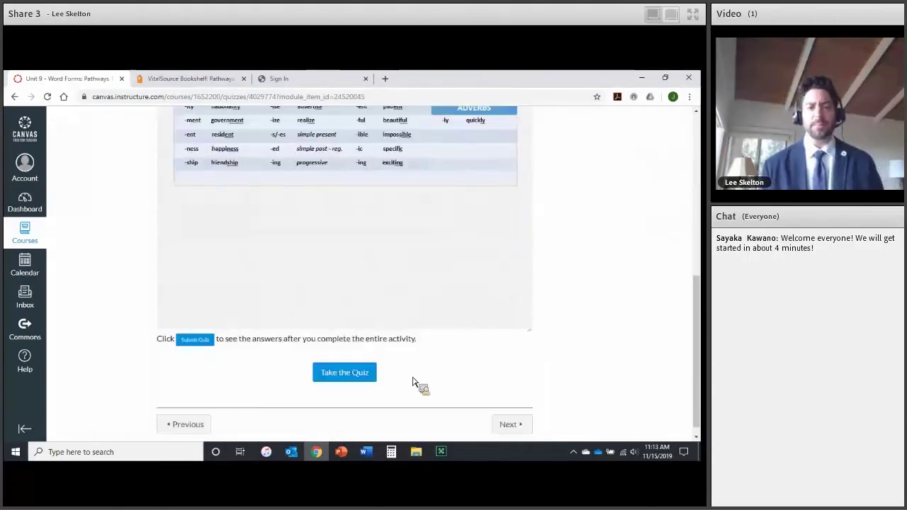
# Step: Start the Unit 9 - Word Forms quiz and scroll to the word form table
pyautogui.click(365, 377)
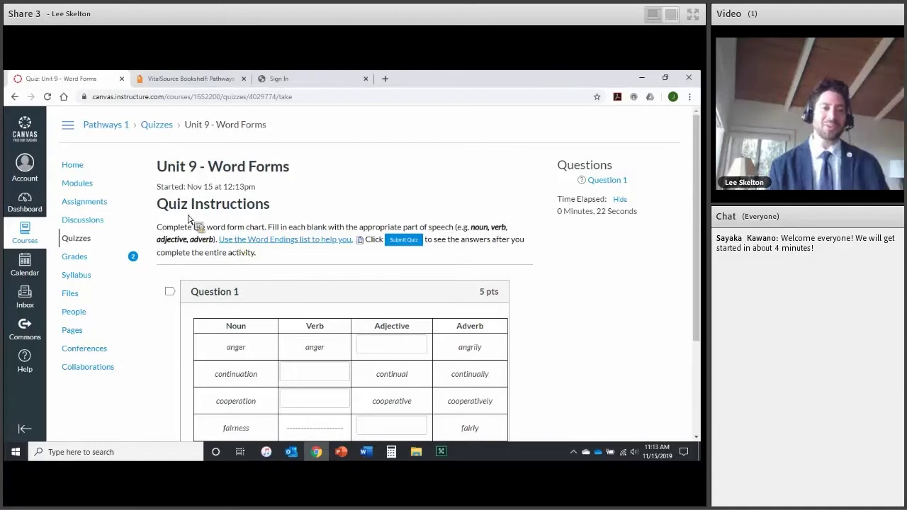
pyautogui.moveTo(175, 208); pyautogui.dragTo(293, 203)
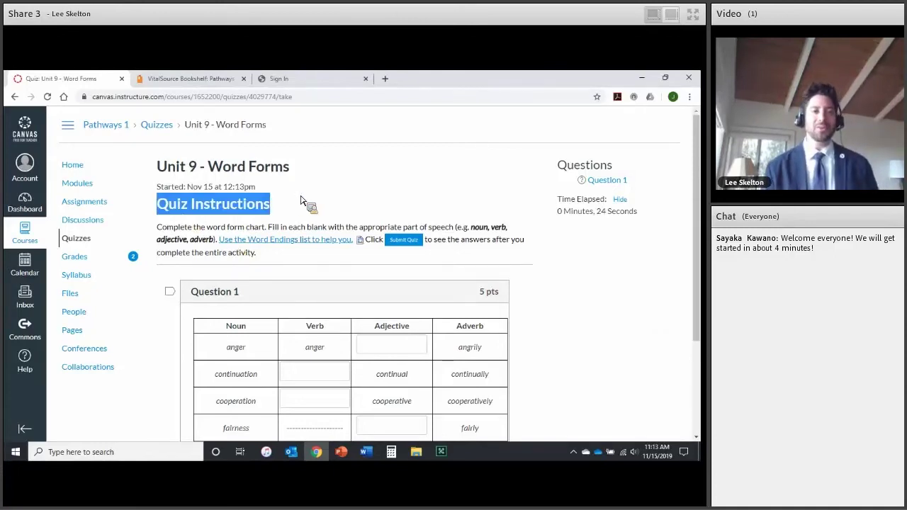
pyautogui.click(296, 200)
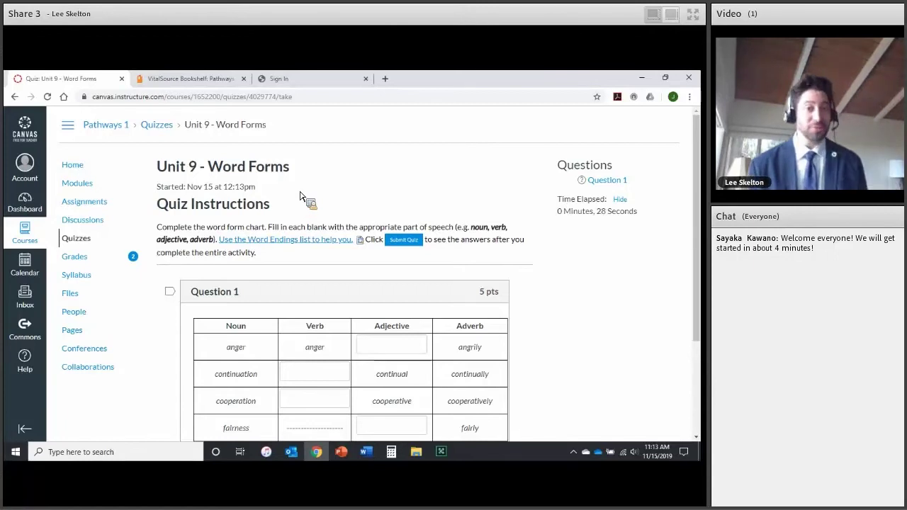
pyautogui.scroll(-3, 301, 197)
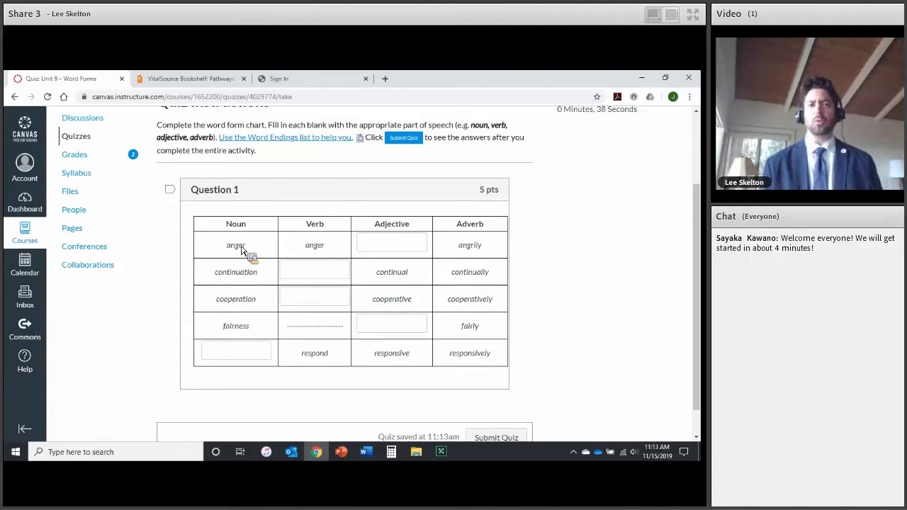
# Step: Fill the blanks with angry, continue, cooperate, fair and respond, then submit the quiz
pyautogui.moveTo(241, 249); pyautogui.dragTo(340, 376)
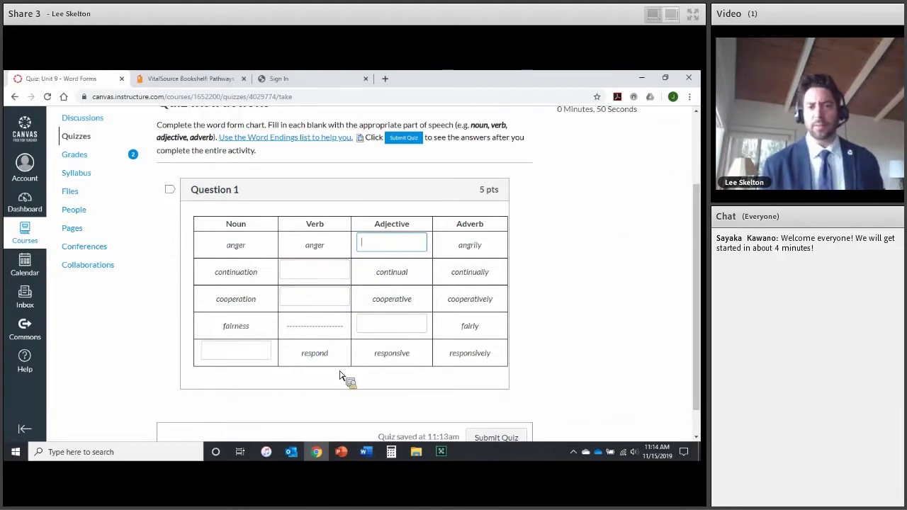
pyautogui.write('gry')
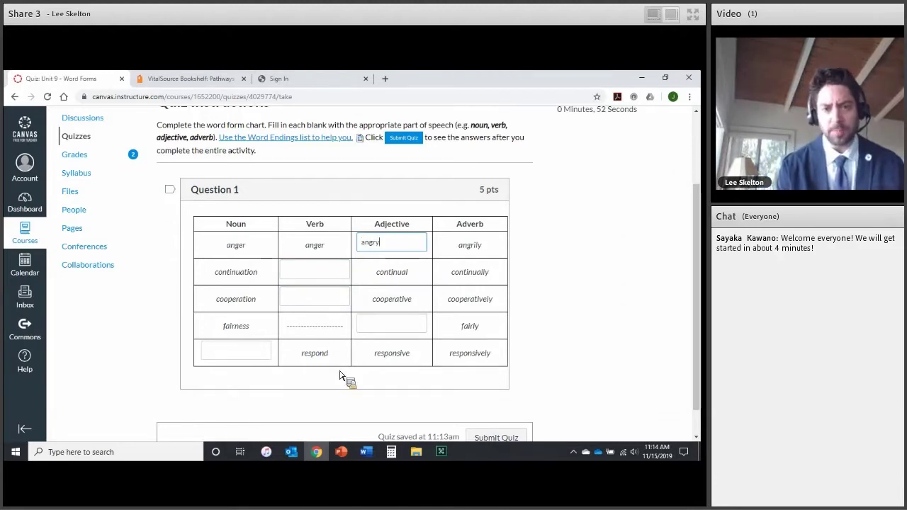
pyautogui.click(315, 277)
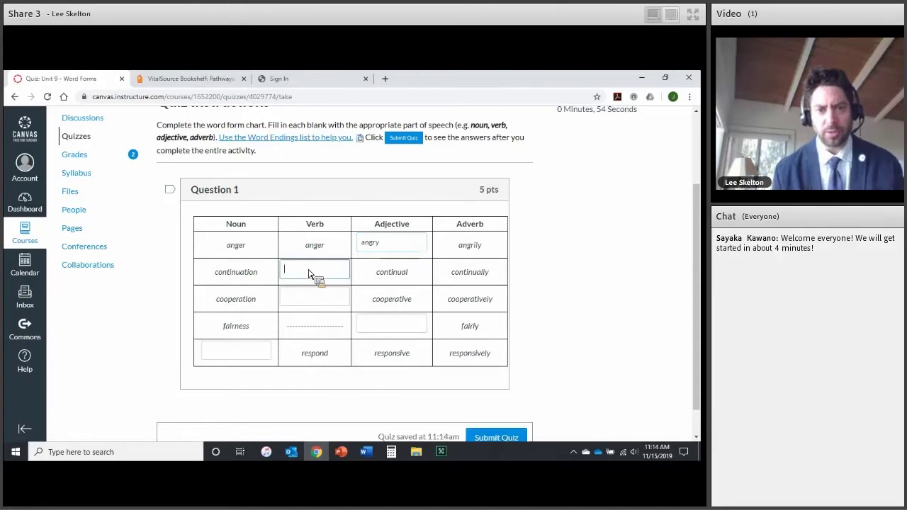
pyautogui.write('continue')
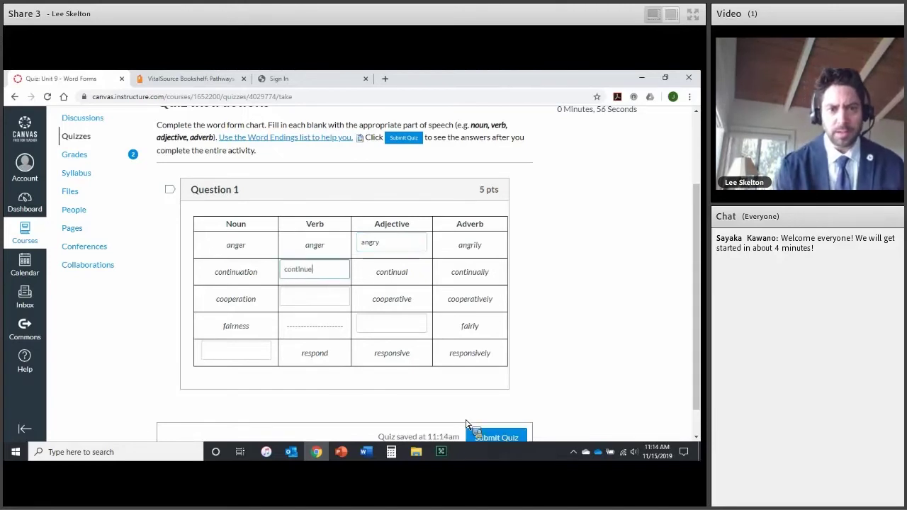
pyautogui.click(313, 299)
pyautogui.write('cooperate')
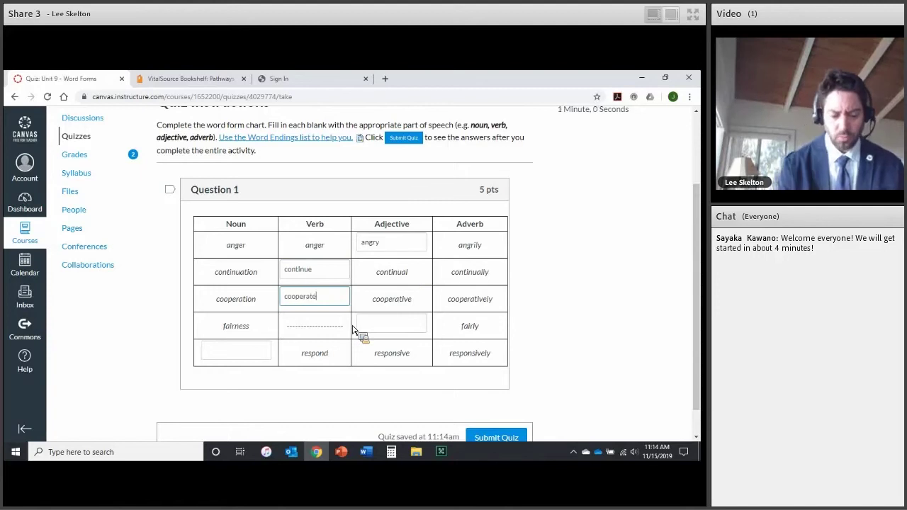
pyautogui.click(382, 324)
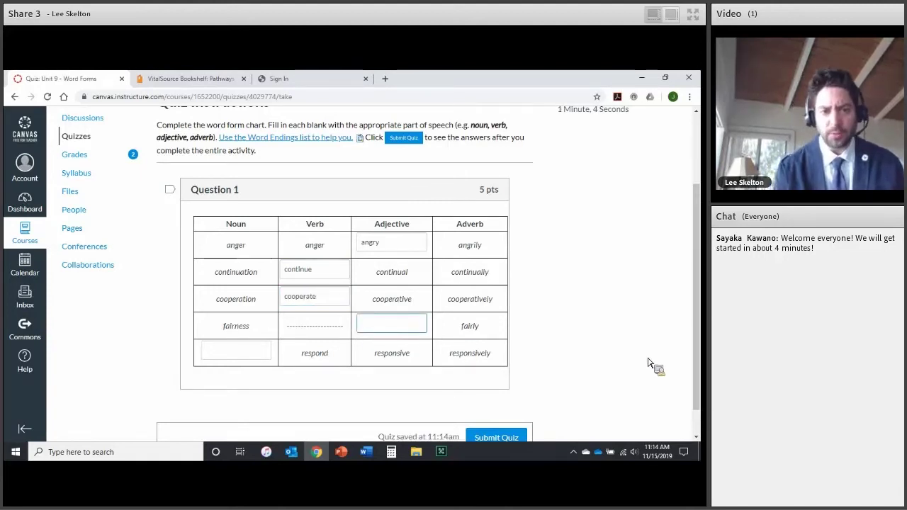
pyautogui.write('fair')
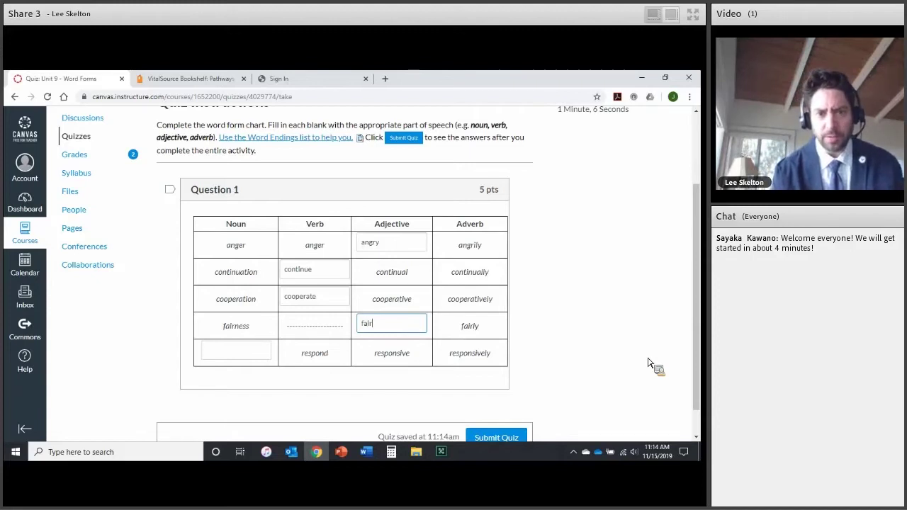
pyautogui.click(266, 356)
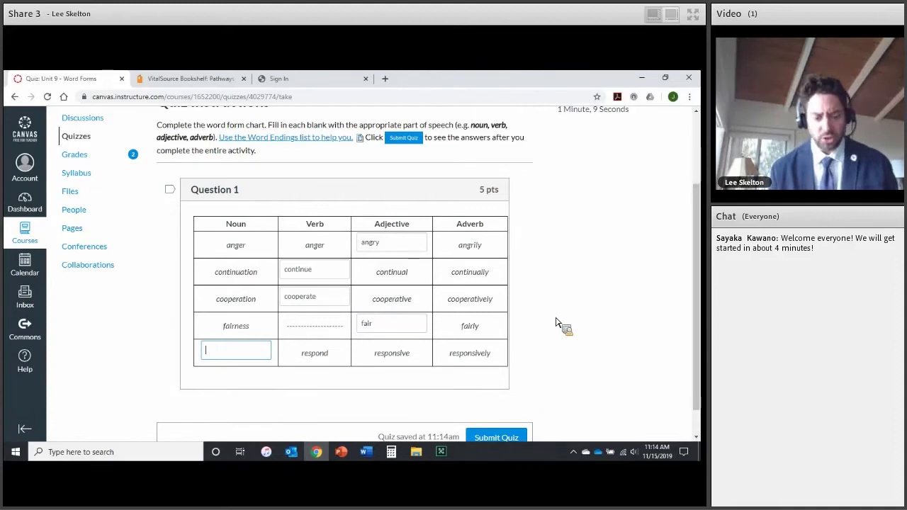
pyautogui.write('respon')
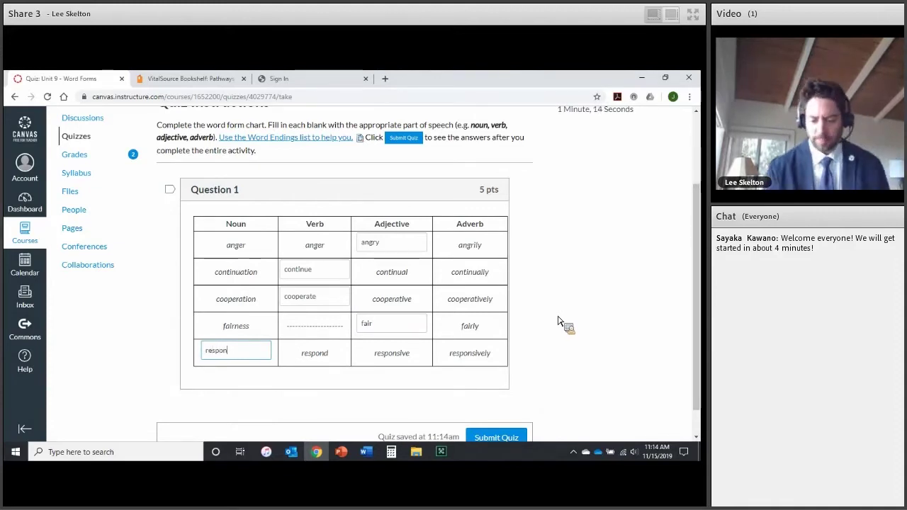
pyautogui.write('d')
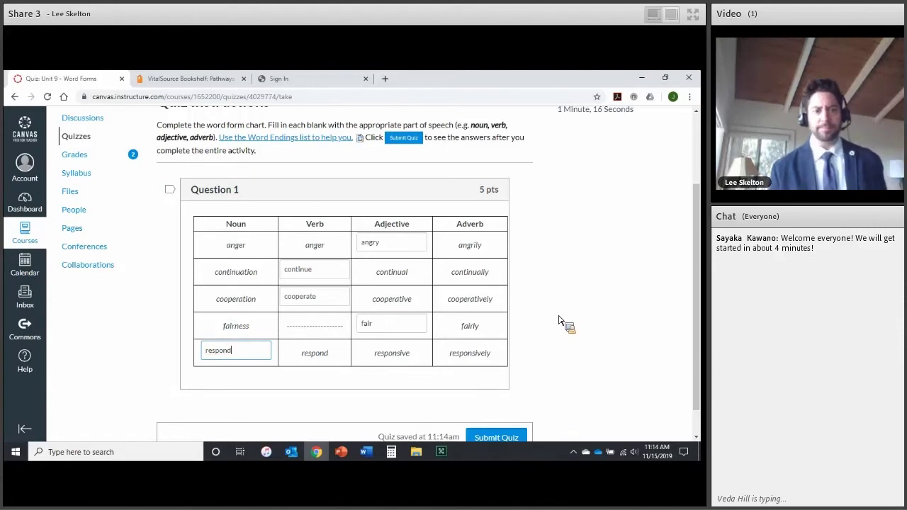
pyautogui.scroll(-1, 557, 321)
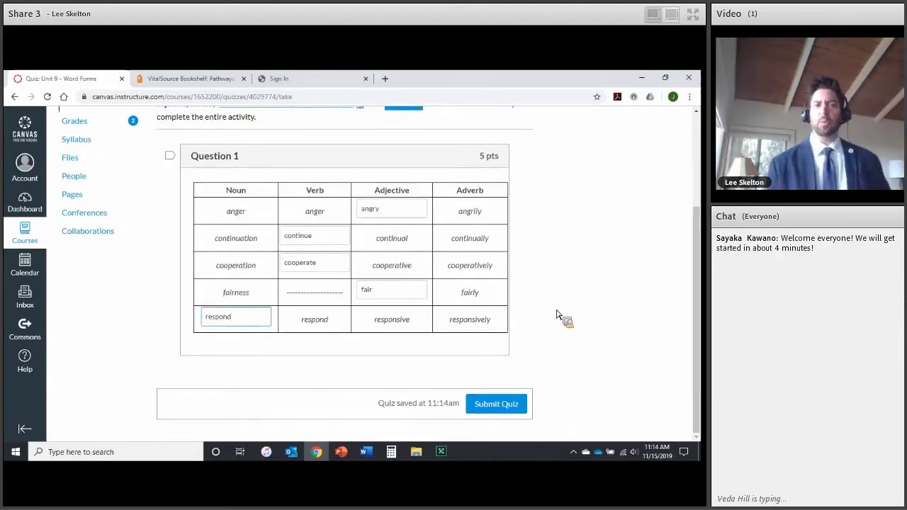
pyautogui.click(505, 412)
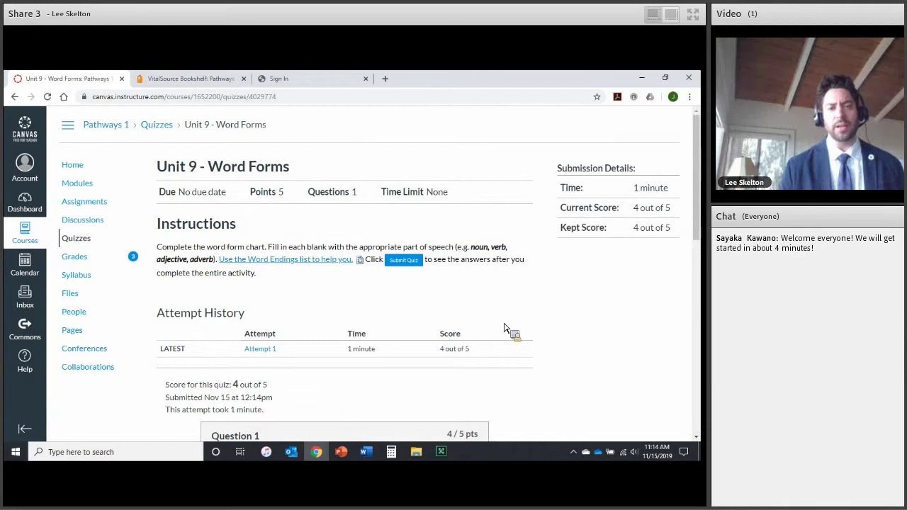
# Step: Review the 4/5 Word Forms results, noting 'response' as the correct fifth answer
pyautogui.scroll(-1, 505, 329)
pyautogui.scroll(-1, 505, 326)
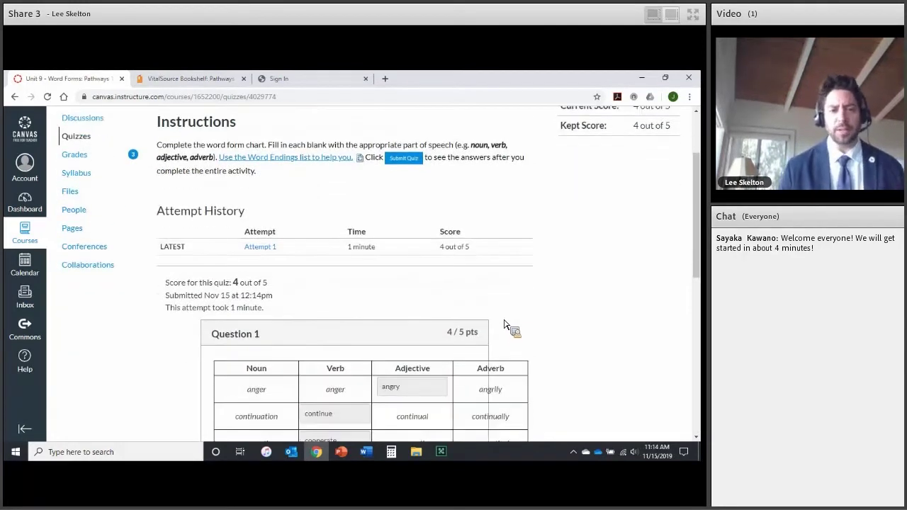
pyautogui.scroll(-1, 505, 325)
pyautogui.scroll(-1, 305, 276)
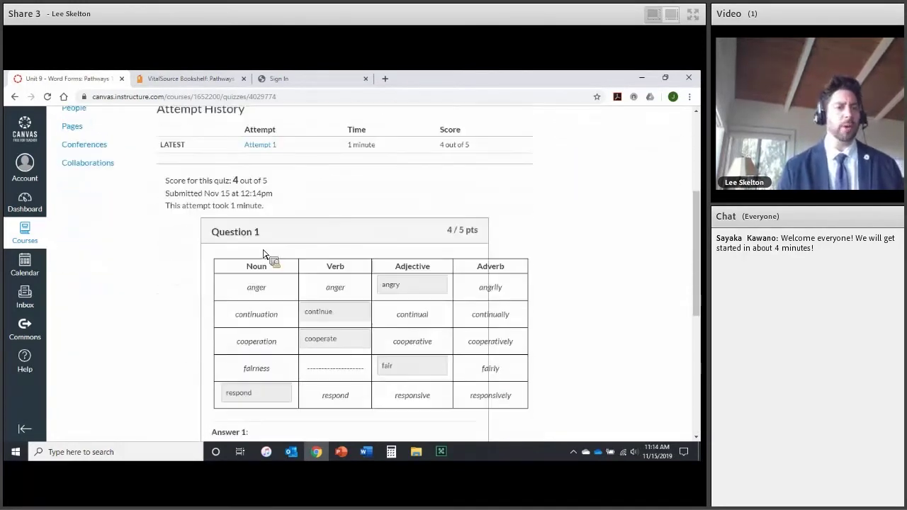
pyautogui.scroll(-3, 263, 254)
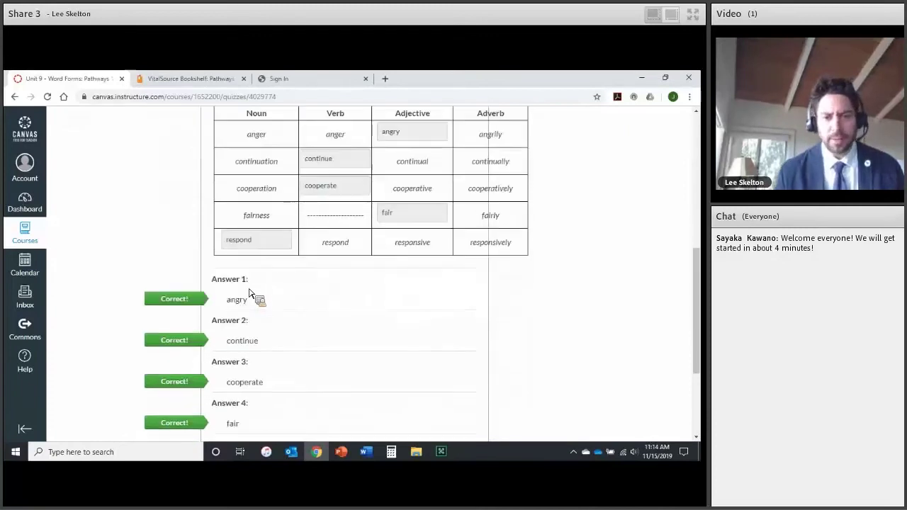
pyautogui.scroll(-2, 249, 293)
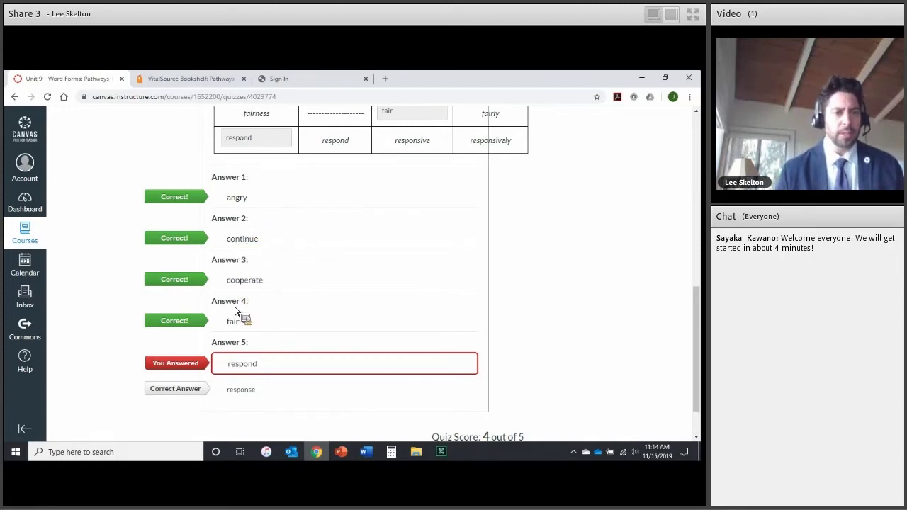
pyautogui.scroll(-1, 236, 312)
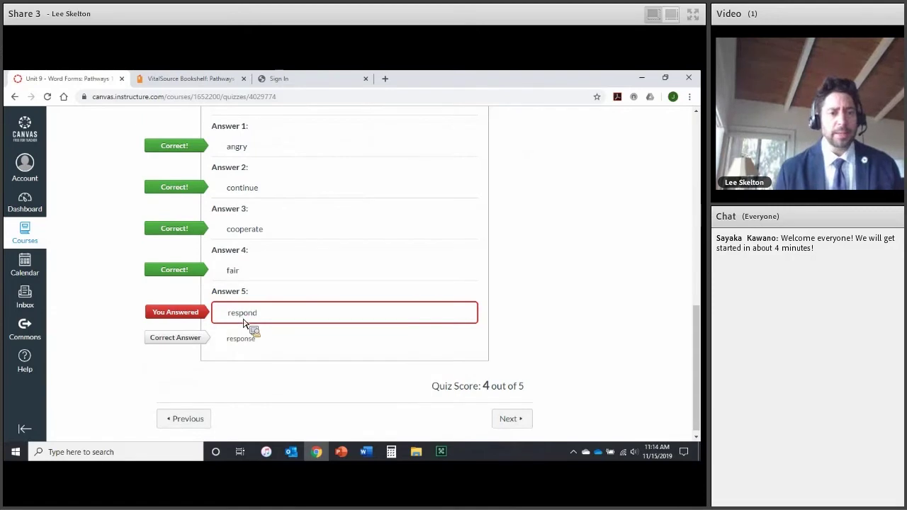
pyautogui.doubleClick(242, 340)
pyautogui.moveTo(275, 341); pyautogui.dragTo(306, 344)
pyautogui.scroll(-1, 307, 345)
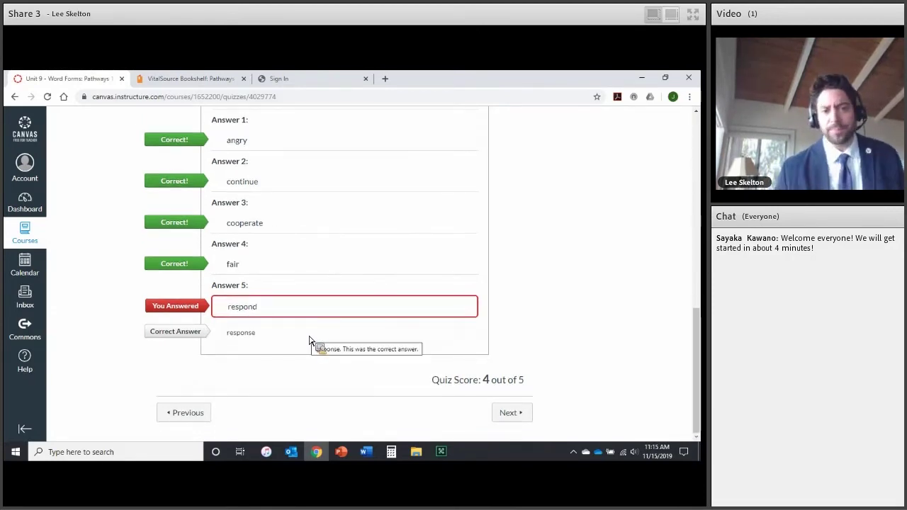
pyautogui.scroll(5, 309, 340)
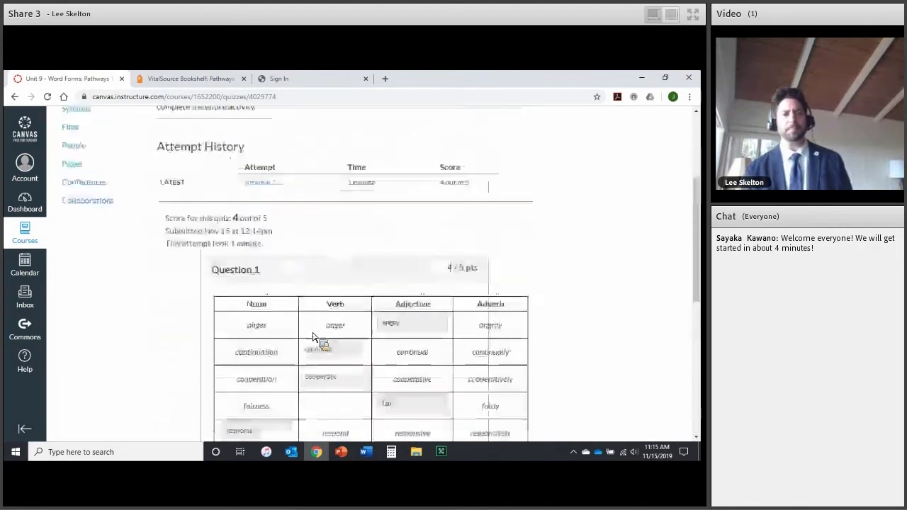
pyautogui.scroll(2, 318, 334)
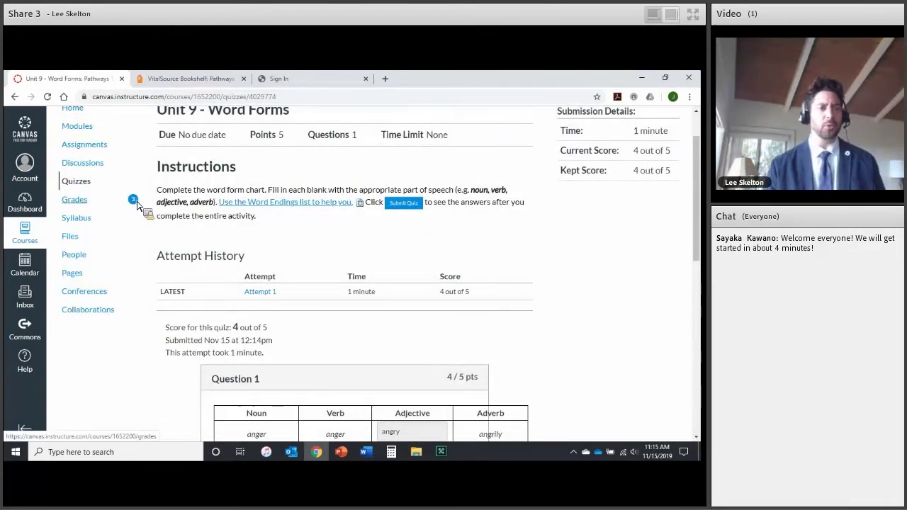
pyautogui.scroll(-10, 270, 221)
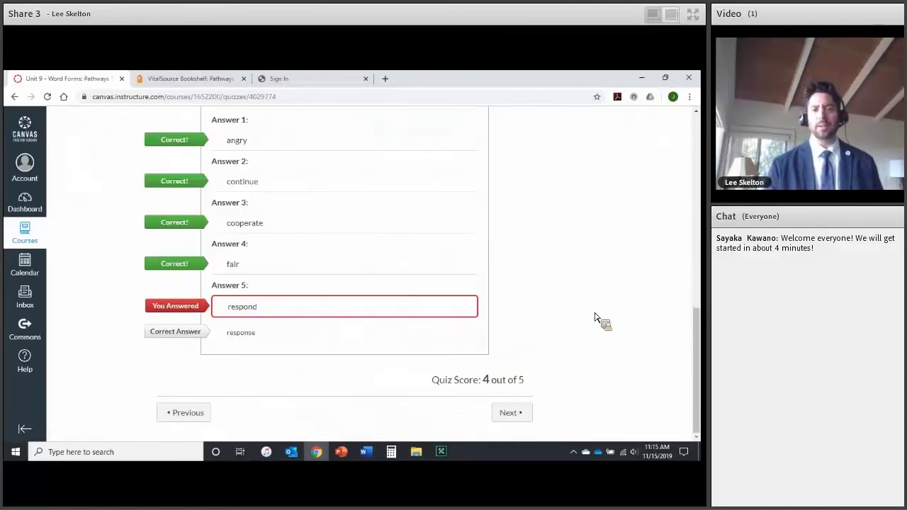
# Step: Open and start the Unit 9 - Word Families quiz, reading through its questions
pyautogui.click(517, 417)
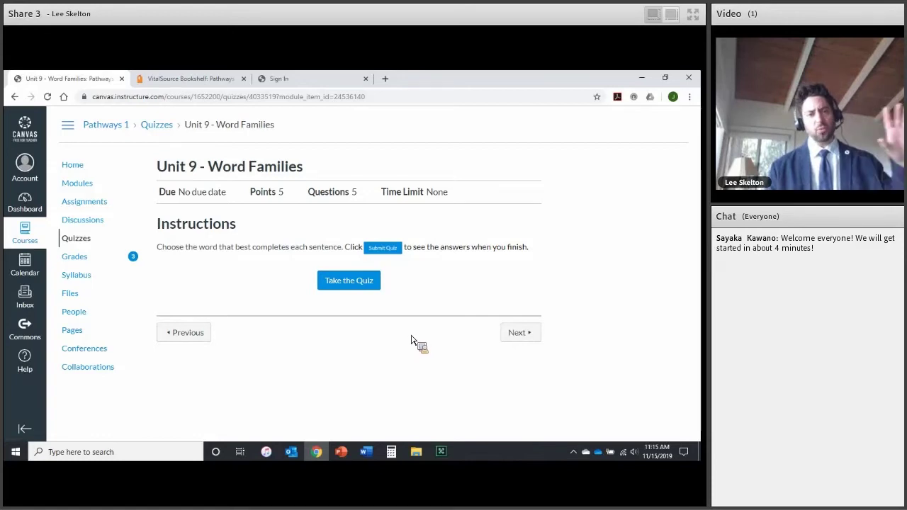
pyautogui.click(361, 287)
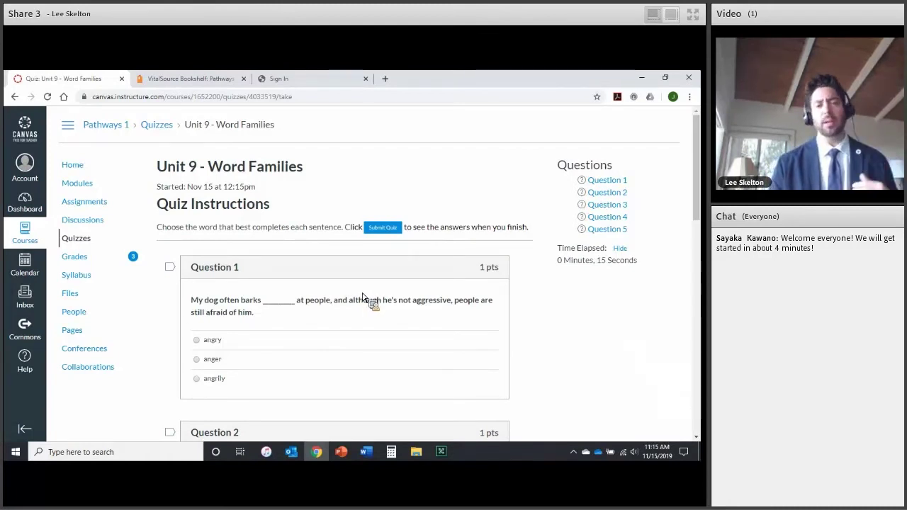
pyautogui.scroll(-3, 363, 300)
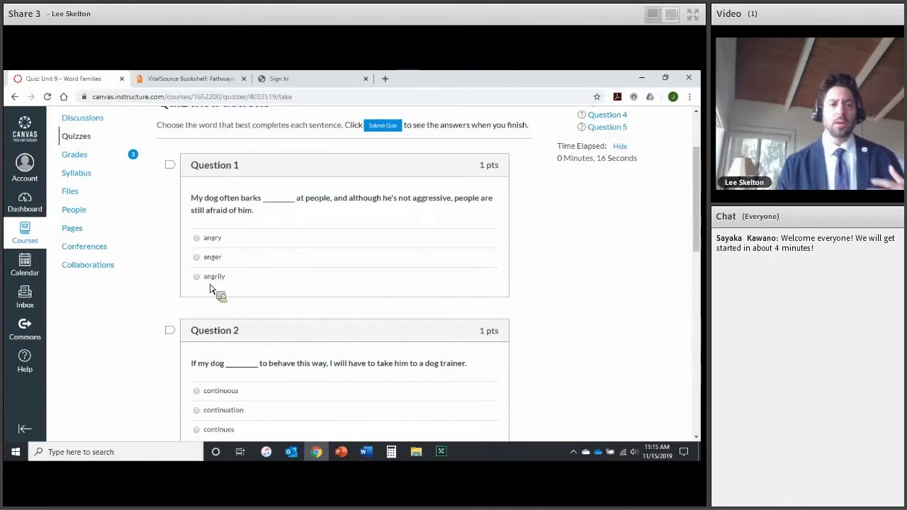
pyautogui.moveTo(190, 198); pyautogui.dragTo(229, 256)
pyautogui.scroll(-4, 308, 281)
pyautogui.scroll(-2, 307, 279)
pyautogui.scroll(-3, 312, 277)
pyautogui.scroll(-2, 310, 267)
pyautogui.scroll(7, 284, 293)
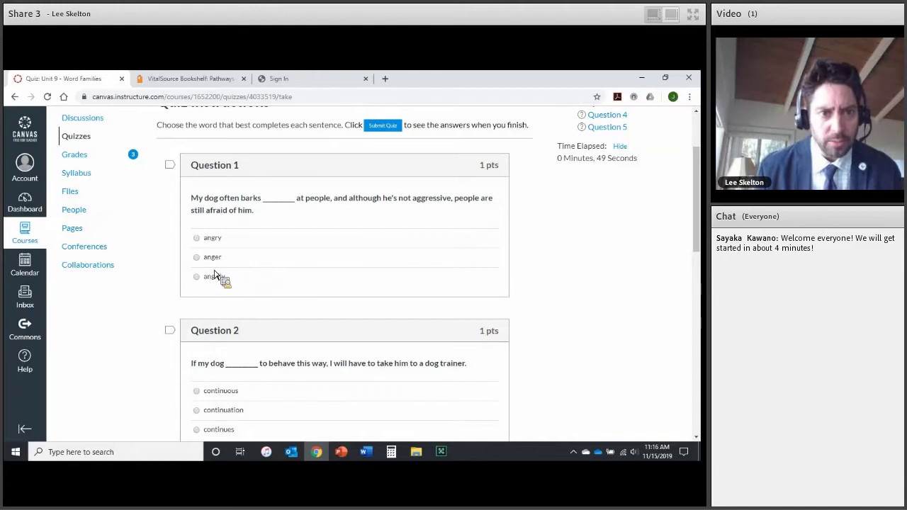
# Step: Answer Questions 1–5 (angrily, continuous, cooperate, fair, responsive) and submit the quiz
pyautogui.click(216, 276)
pyautogui.scroll(-2, 229, 277)
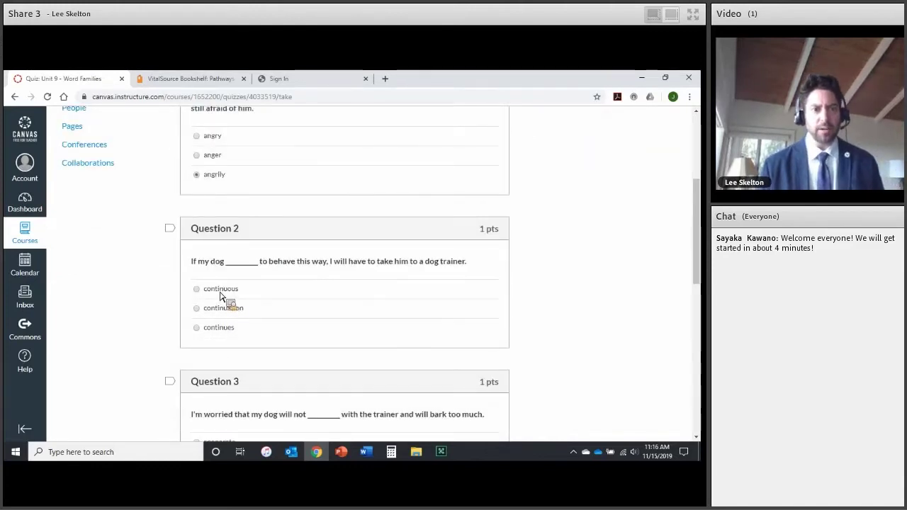
pyautogui.scroll(-3, 221, 296)
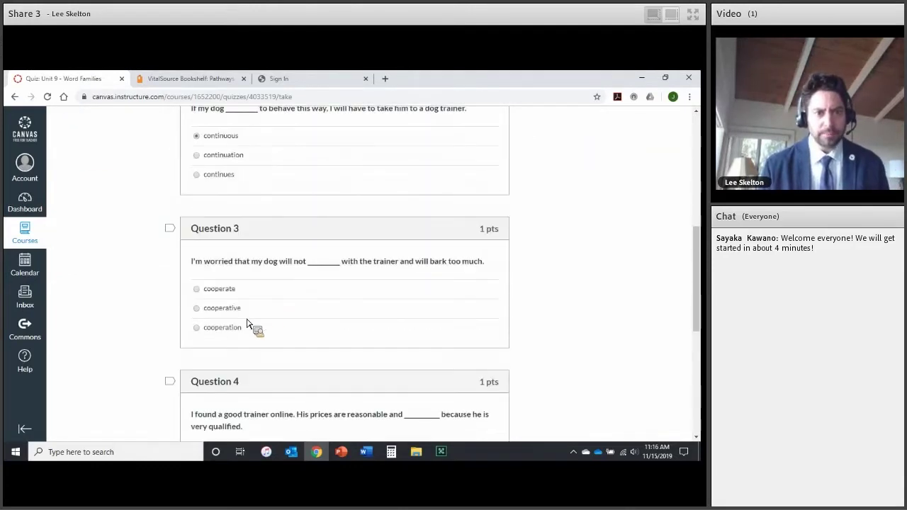
pyautogui.click(234, 289)
pyautogui.scroll(-3, 237, 312)
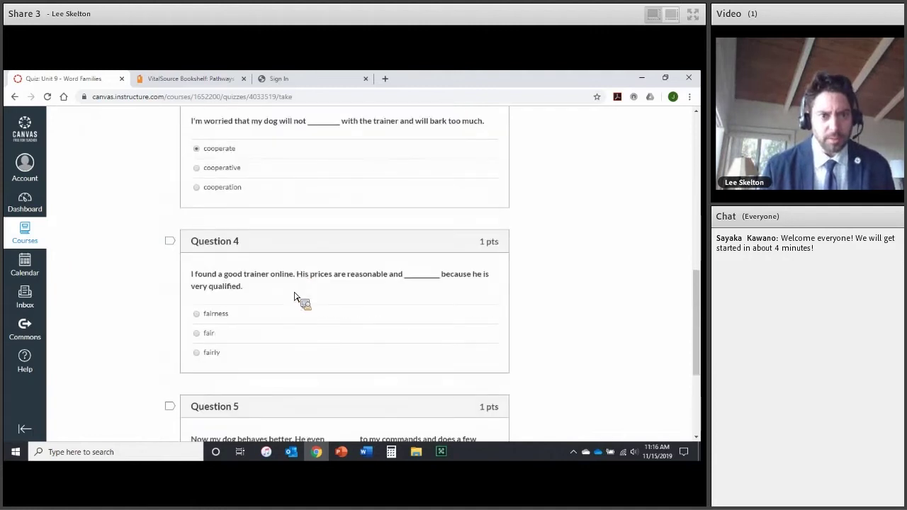
pyautogui.click(214, 320)
pyautogui.scroll(-2, 278, 306)
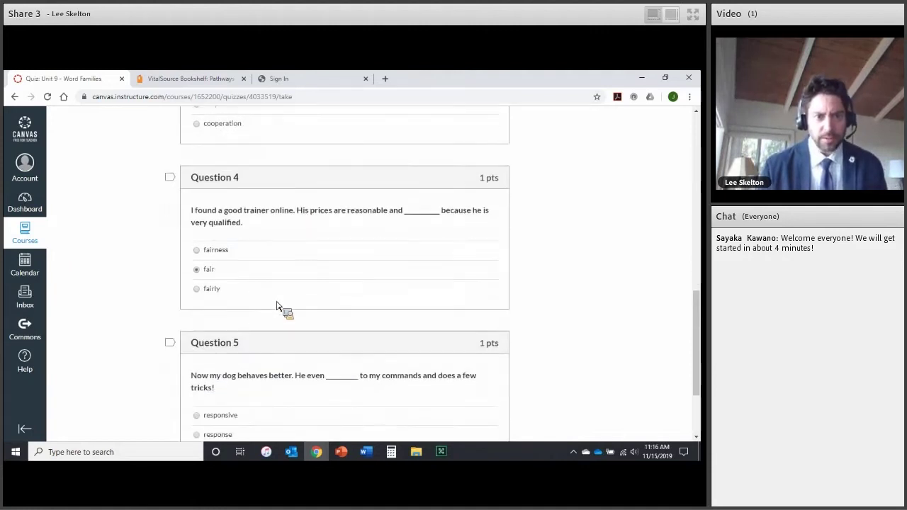
pyautogui.click(238, 367)
pyautogui.scroll(-2, 395, 318)
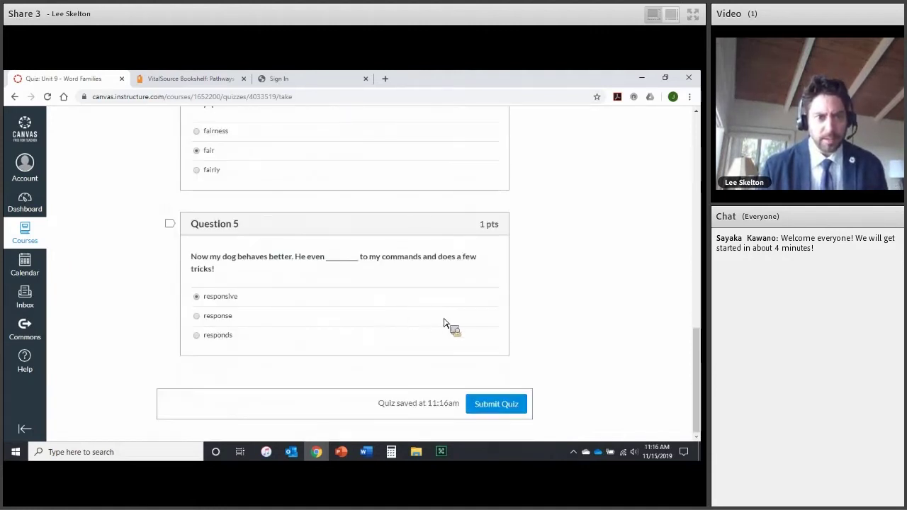
pyautogui.click(512, 404)
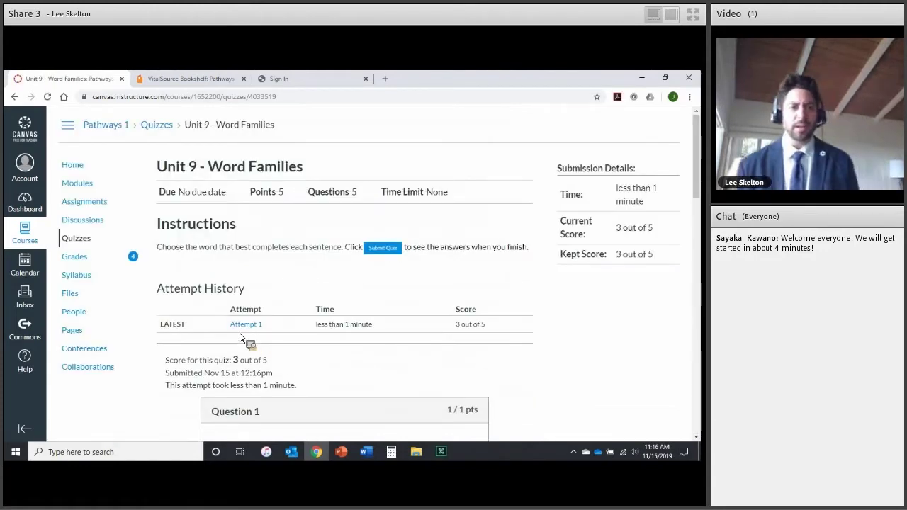
# Step: Check the 3/5 Word Families score, go to Unit 9 - Reading 1, and highlight pages 165-166
pyautogui.scroll(-1, 298, 264)
pyautogui.scroll(-9, 298, 264)
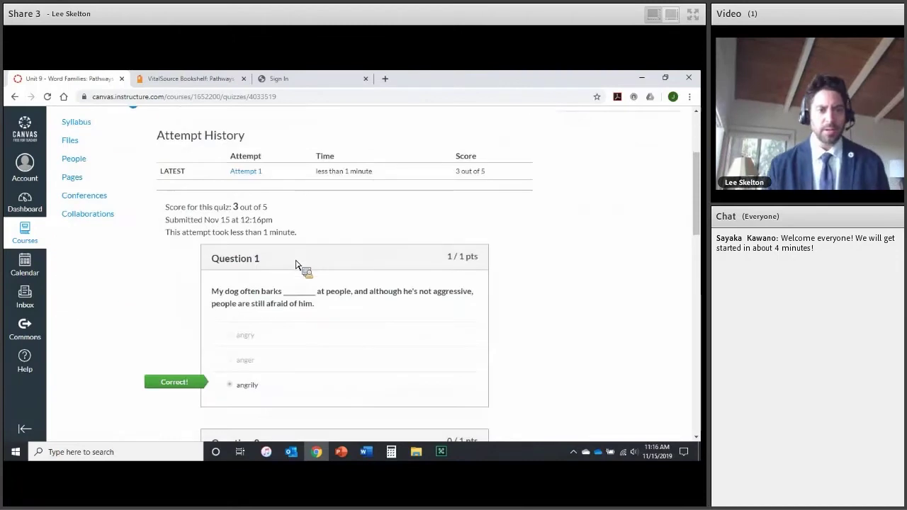
pyautogui.scroll(-7, 296, 266)
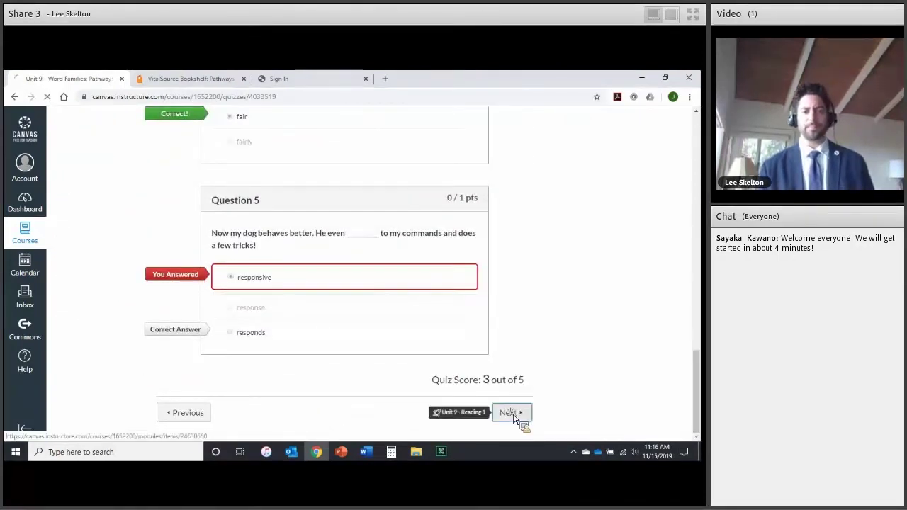
pyautogui.click(515, 417)
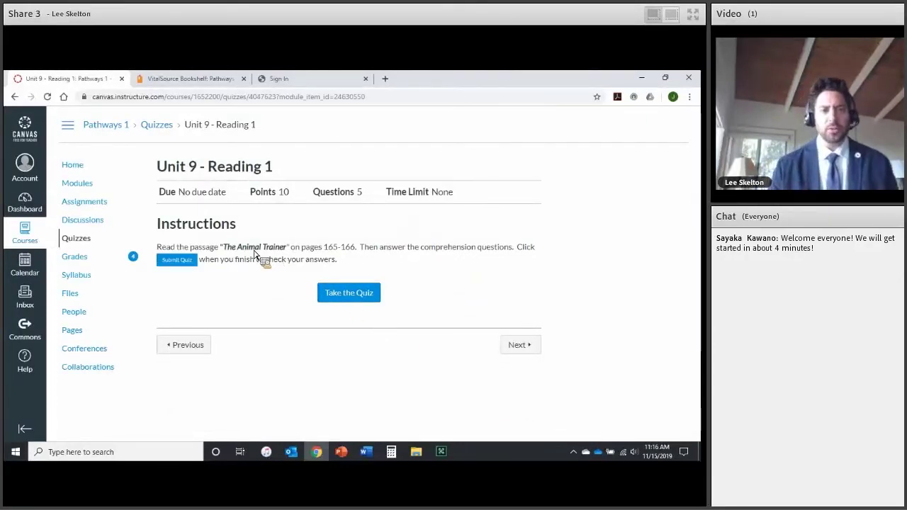
pyautogui.moveTo(324, 248); pyautogui.dragTo(360, 253)
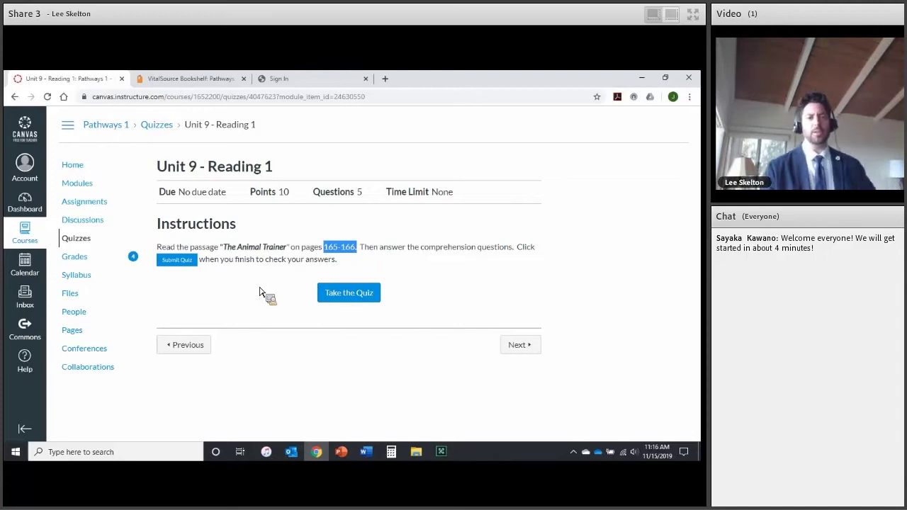
# Step: Take the Unit 9 - Reading 1 quiz and scroll through its five unanswered questions
pyautogui.click(348, 296)
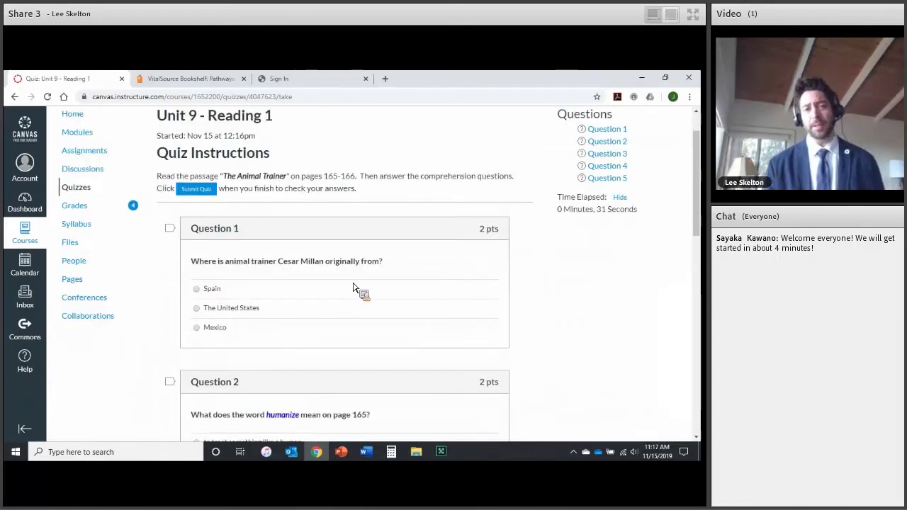
pyautogui.scroll(-1, 353, 287)
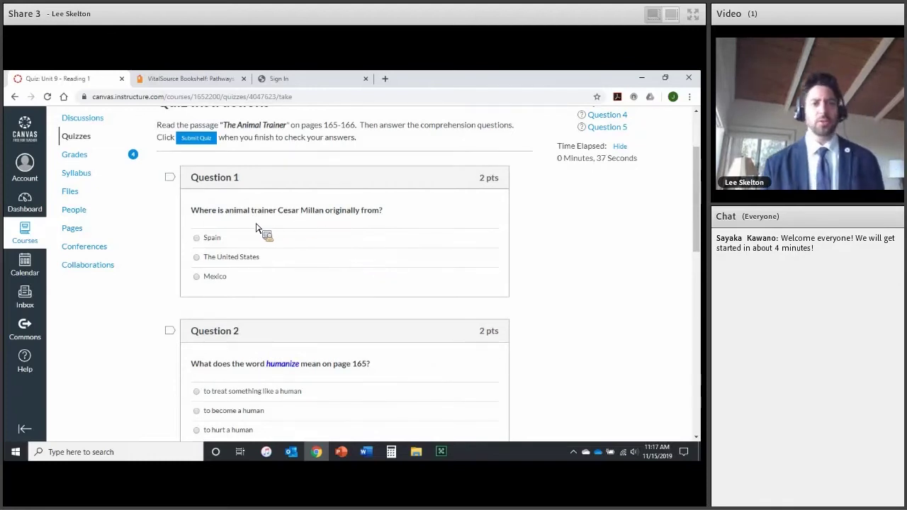
pyautogui.scroll(-3, 263, 229)
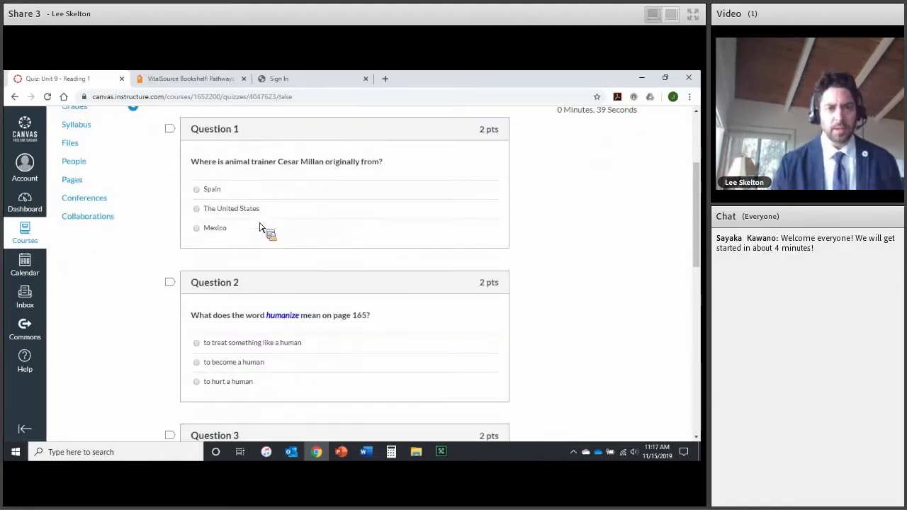
pyautogui.scroll(-2, 282, 255)
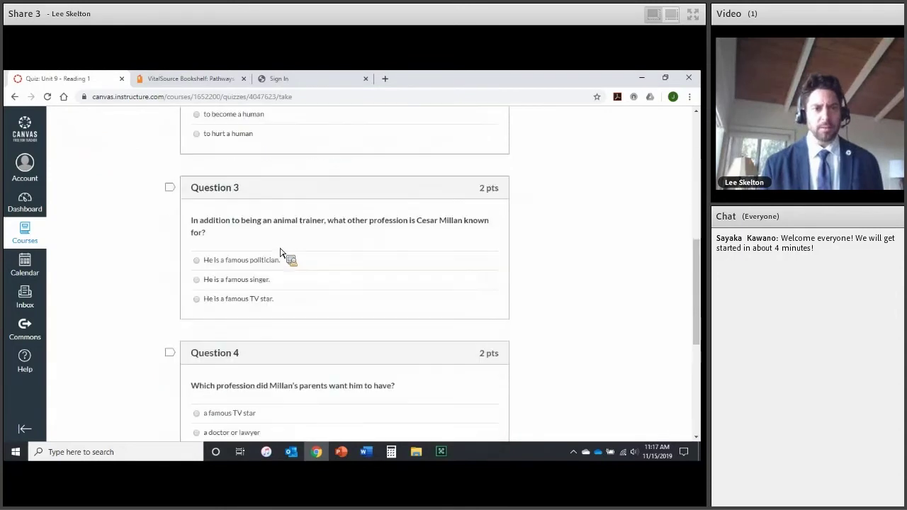
pyautogui.scroll(-4, 300, 225)
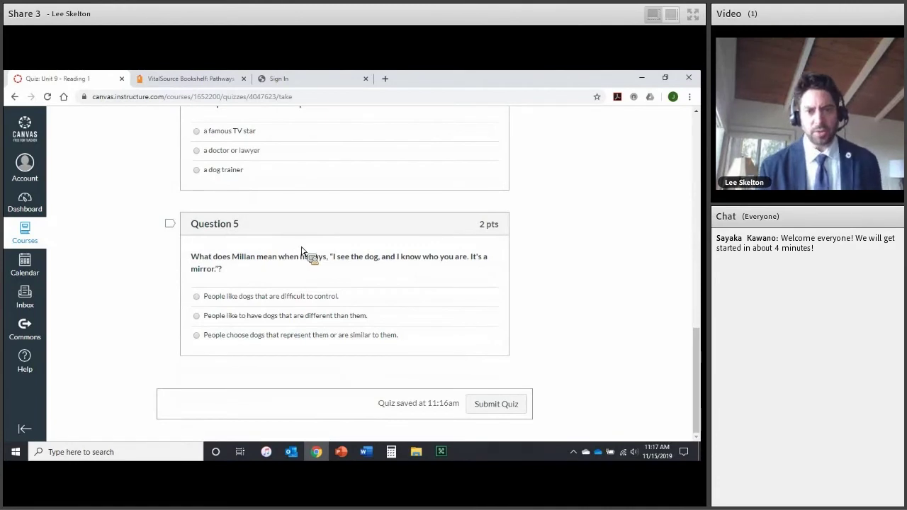
pyautogui.scroll(1, 303, 253)
pyautogui.scroll(-1, 305, 254)
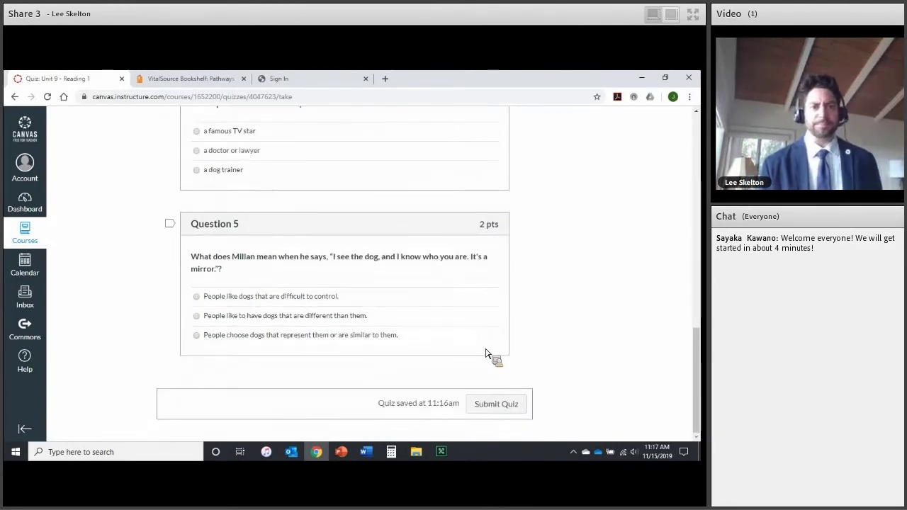
pyautogui.scroll(2, 479, 328)
pyautogui.scroll(-2, 474, 327)
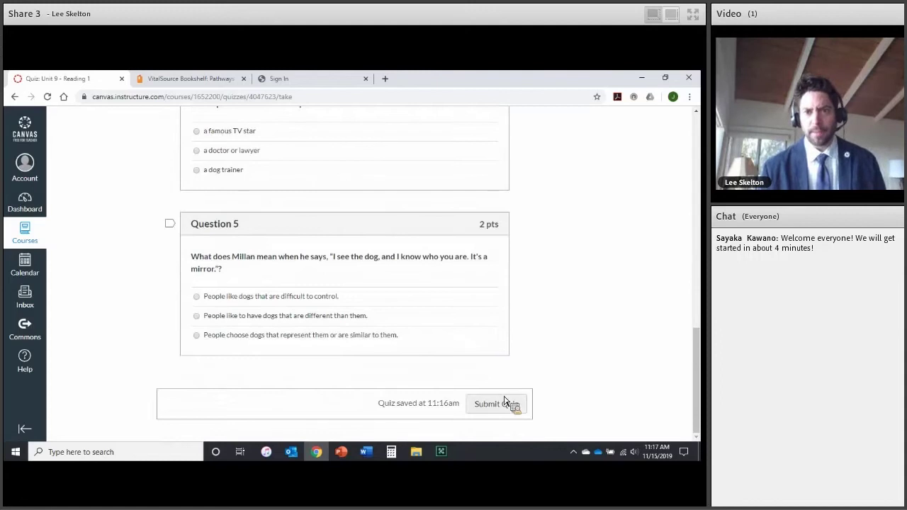
pyautogui.scroll(6, 396, 360)
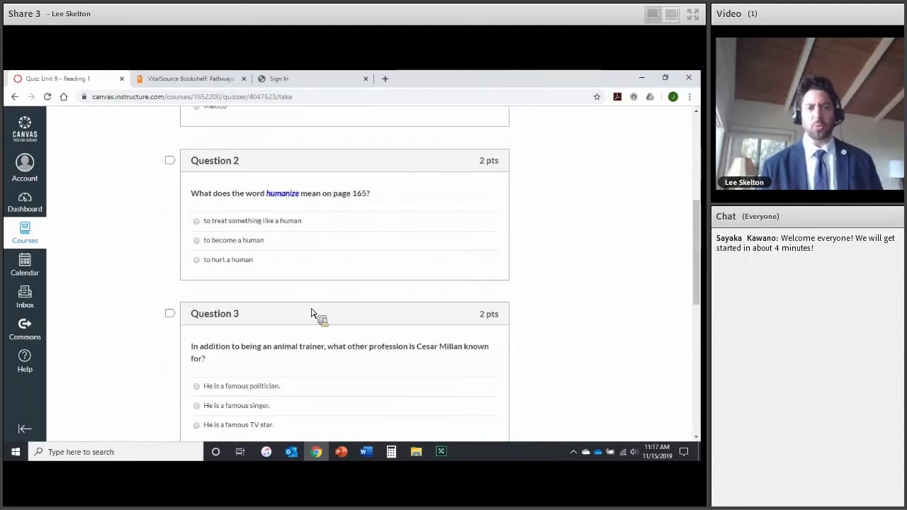
pyautogui.scroll(3, 283, 279)
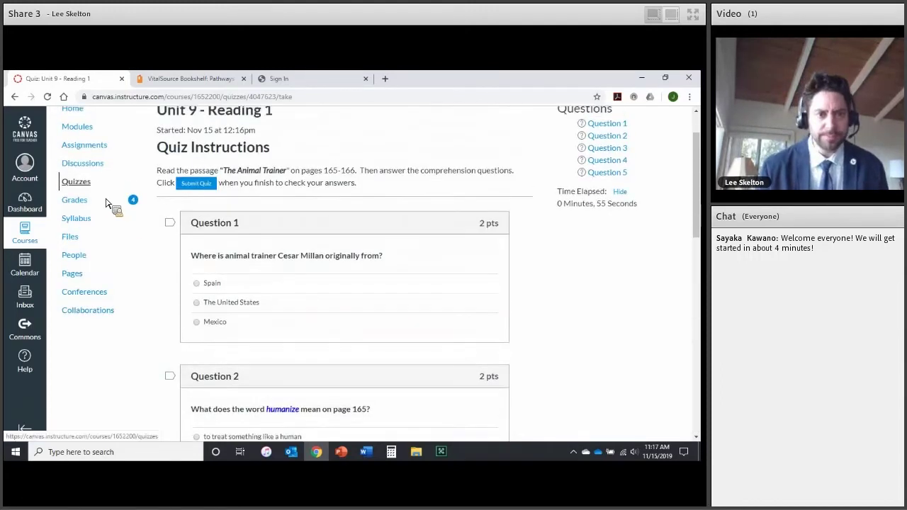
pyautogui.scroll(1, 106, 204)
# Step: Leave the quiz for Modules, confirm navigating away, and open Unit 9 - Video
pyautogui.click(93, 183)
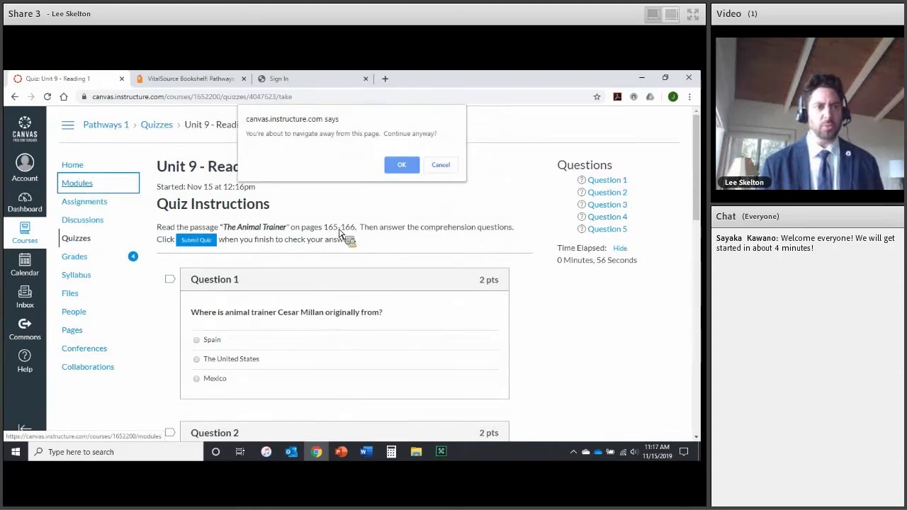
pyautogui.click(412, 168)
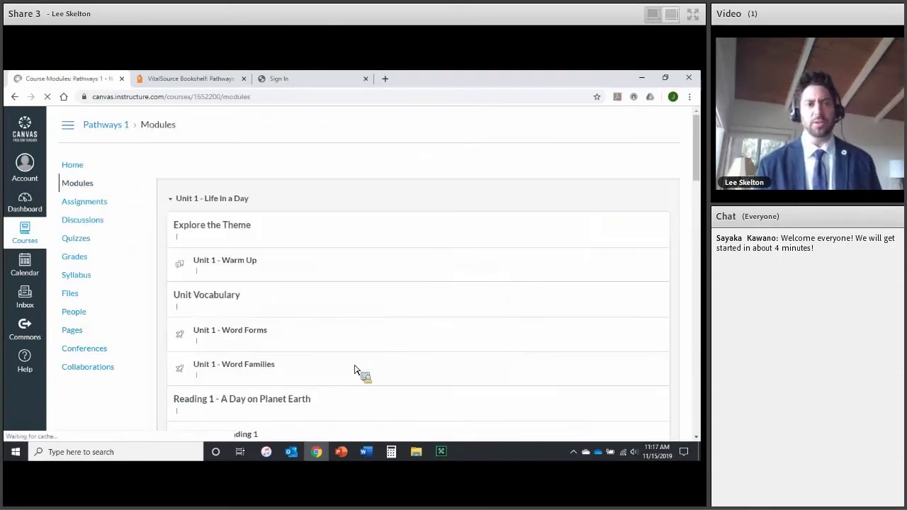
pyautogui.scroll(-5, 329, 348)
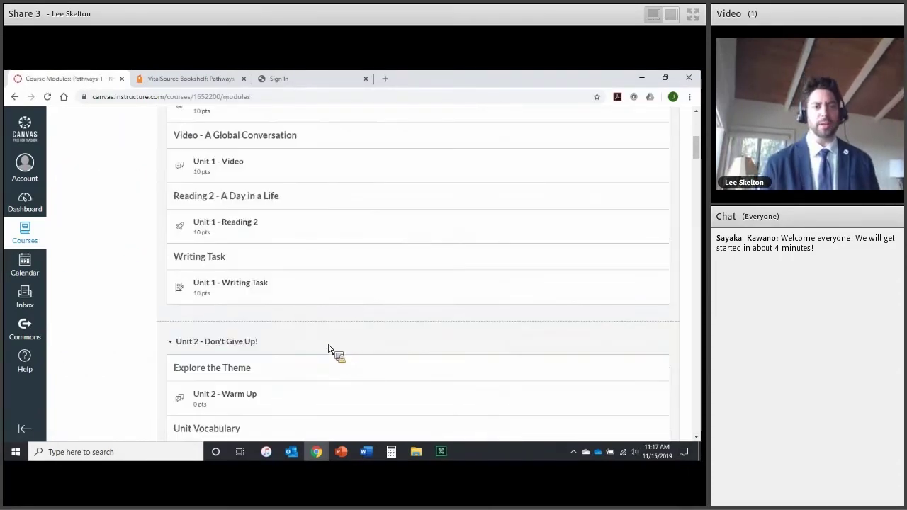
pyautogui.scroll(-20, 328, 349)
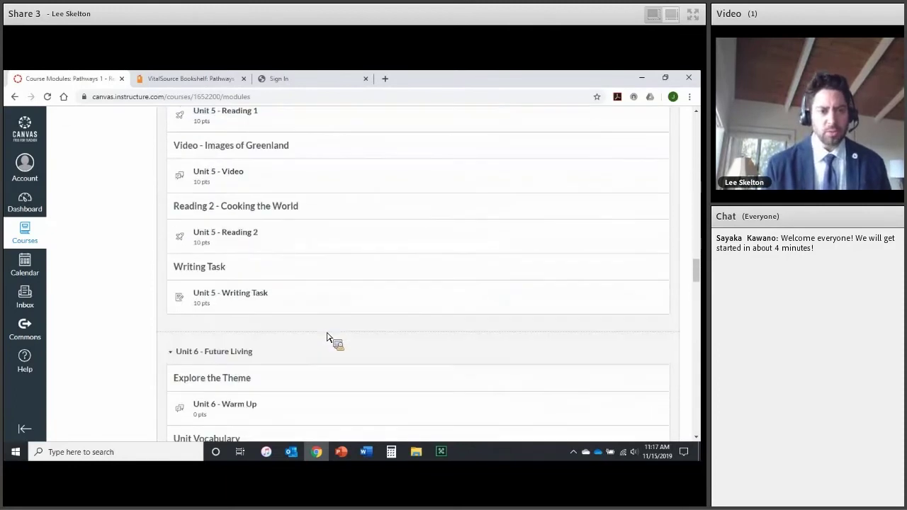
pyautogui.scroll(-10, 328, 338)
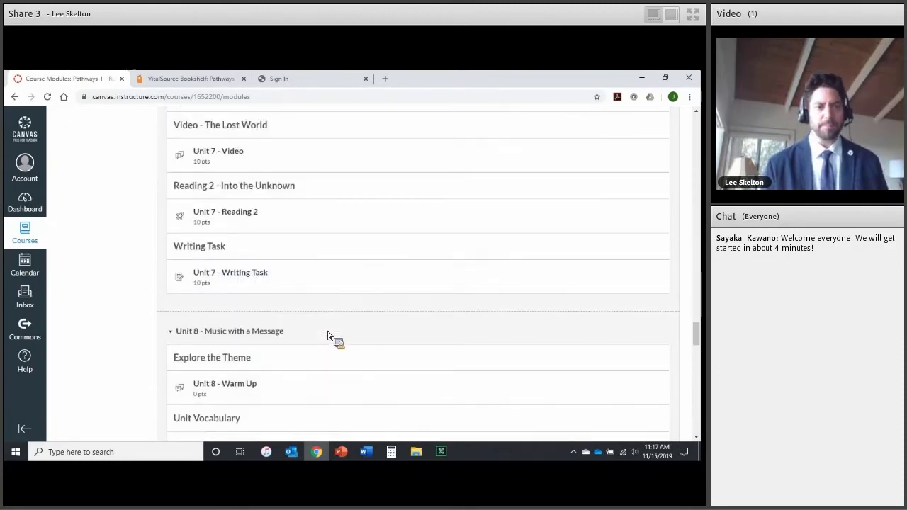
pyautogui.scroll(-12, 328, 335)
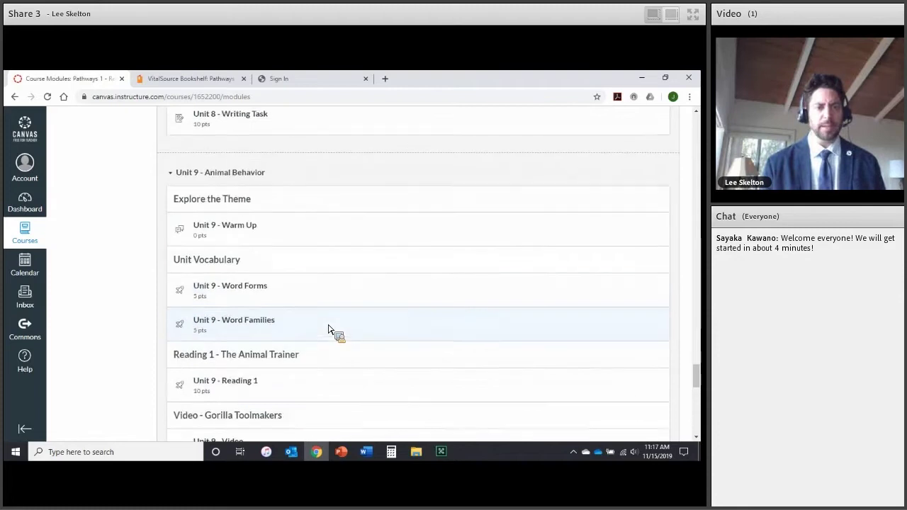
pyautogui.scroll(-1, 328, 328)
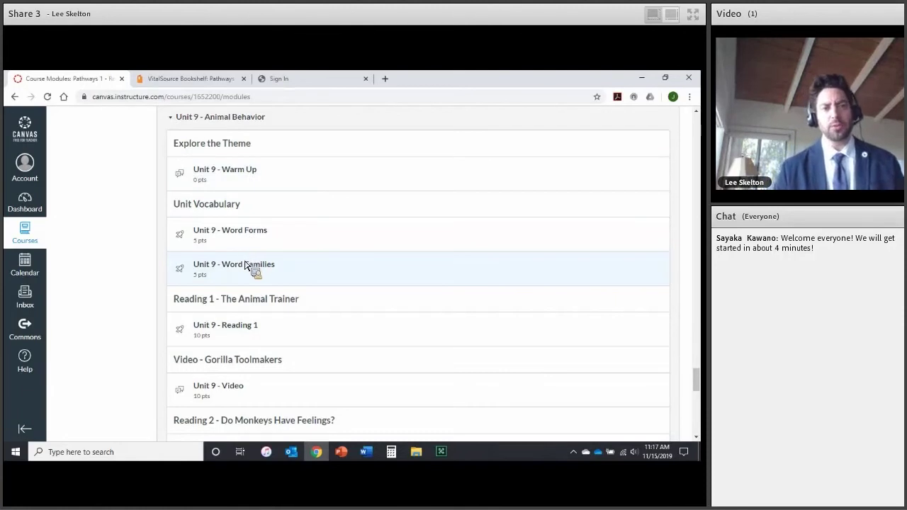
pyautogui.scroll(-2, 249, 266)
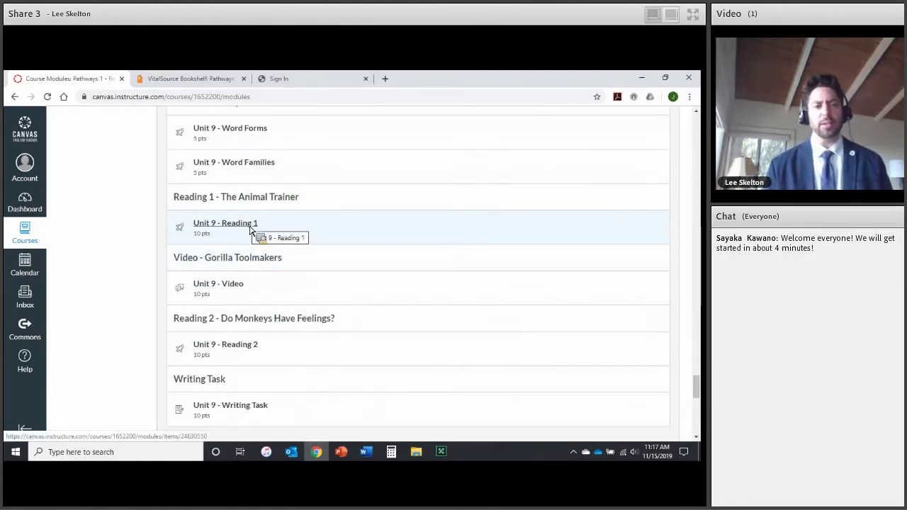
pyautogui.moveTo(249, 229); pyautogui.dragTo(223, 287)
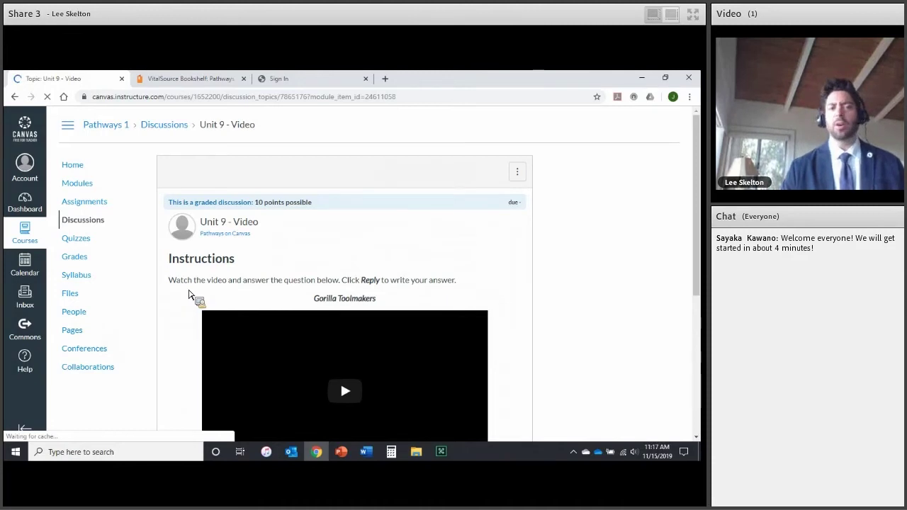
# Step: Play the Gorilla Toolmakers video with captions on, pausing it at 0:02
pyautogui.scroll(-1, 191, 296)
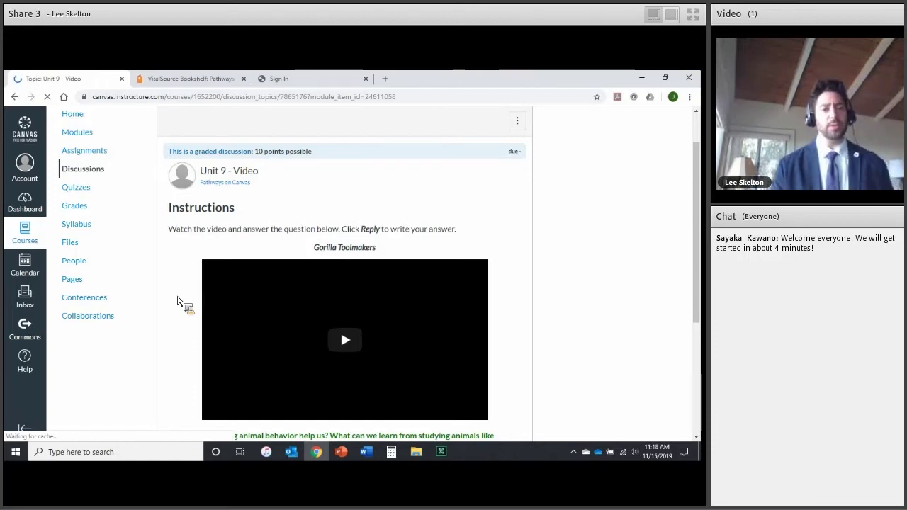
pyautogui.scroll(-1, 180, 304)
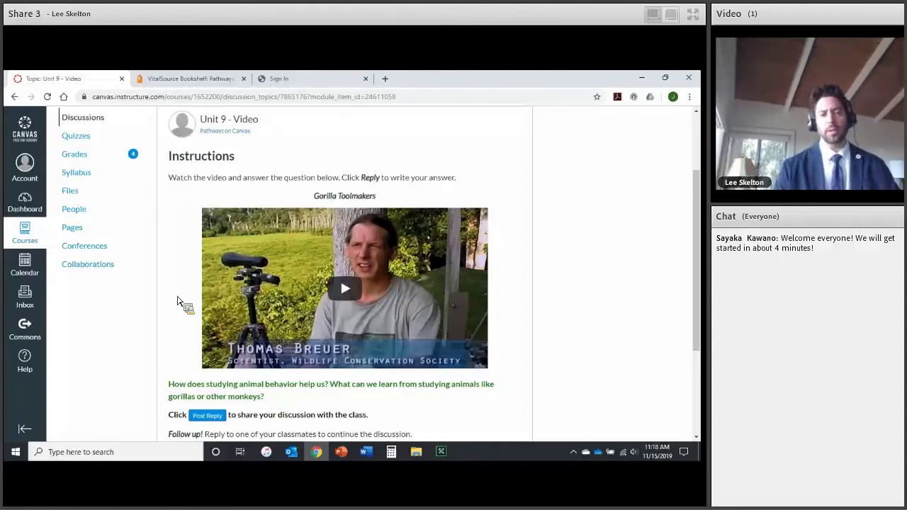
pyautogui.scroll(-1, 180, 301)
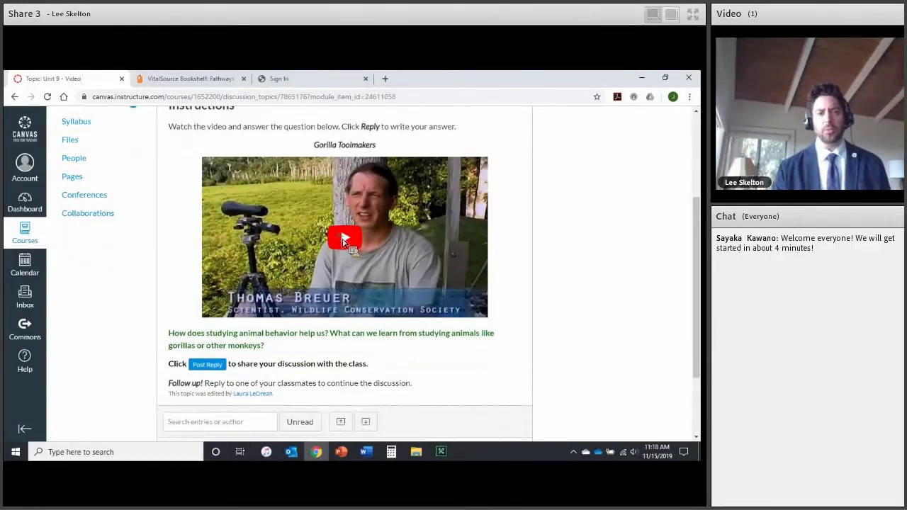
pyautogui.click(344, 239)
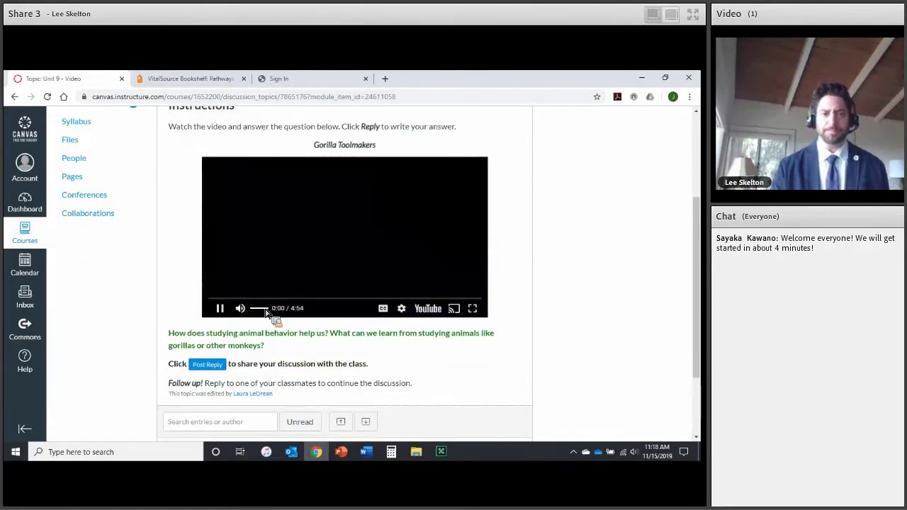
pyautogui.click(383, 311)
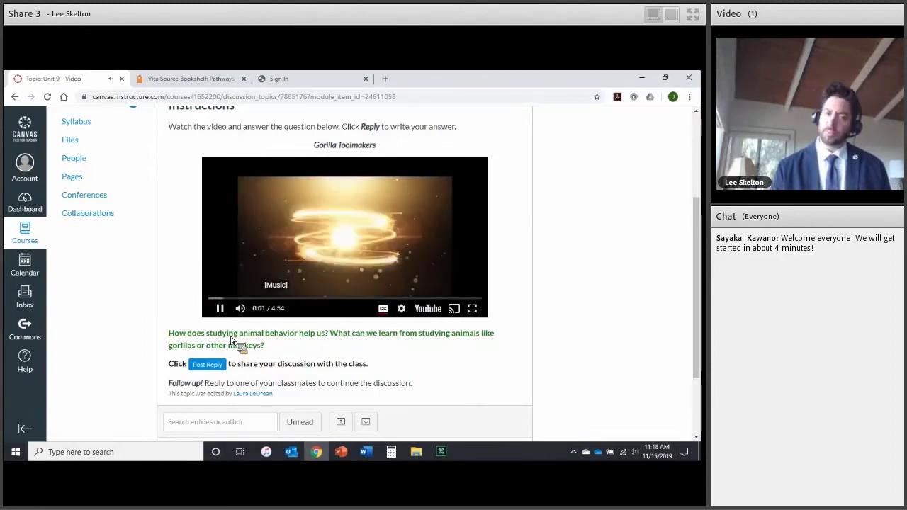
pyautogui.click(221, 309)
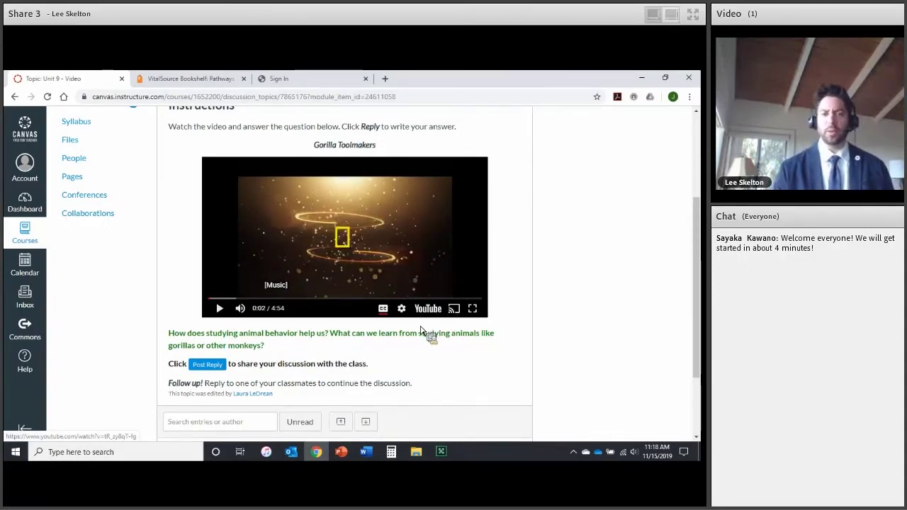
# Step: Highlight the green discussion question, then go on to the Unit 9 - Reading 2 quiz
pyautogui.scroll(-1, 351, 320)
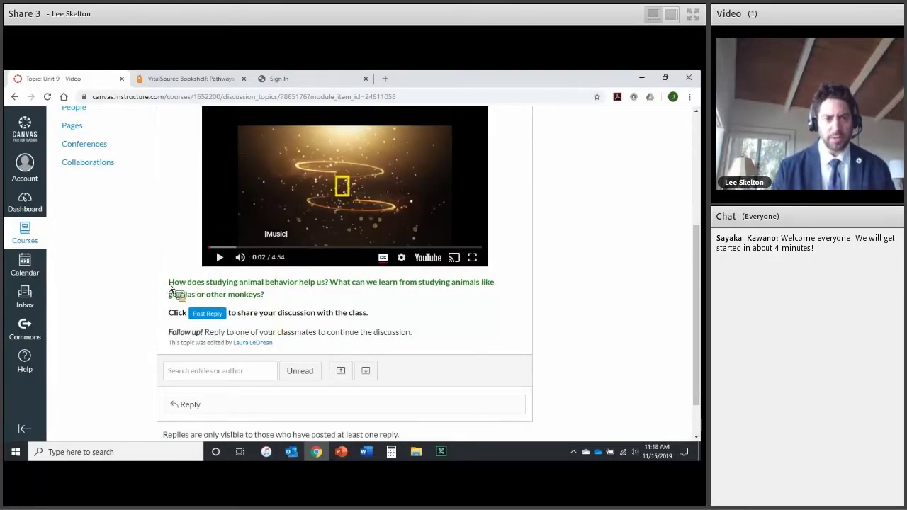
pyautogui.moveTo(169, 282); pyautogui.dragTo(299, 304)
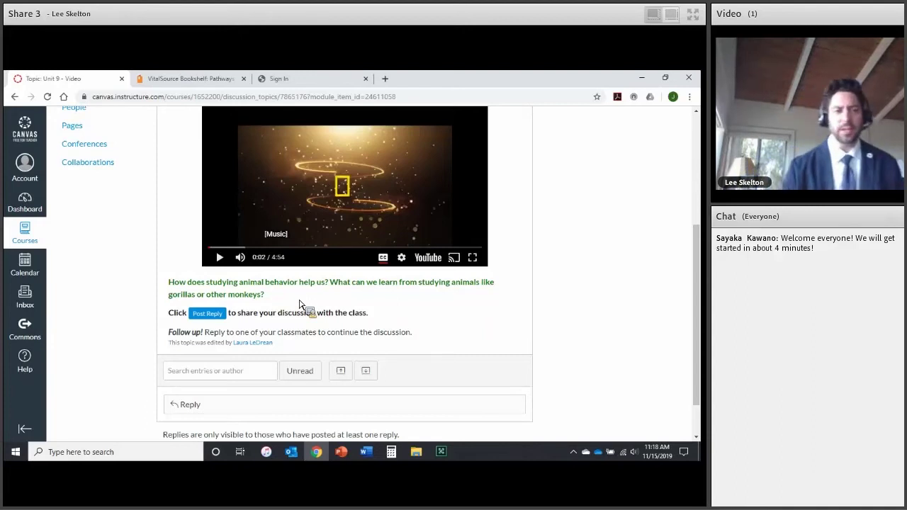
pyautogui.scroll(-2, 299, 305)
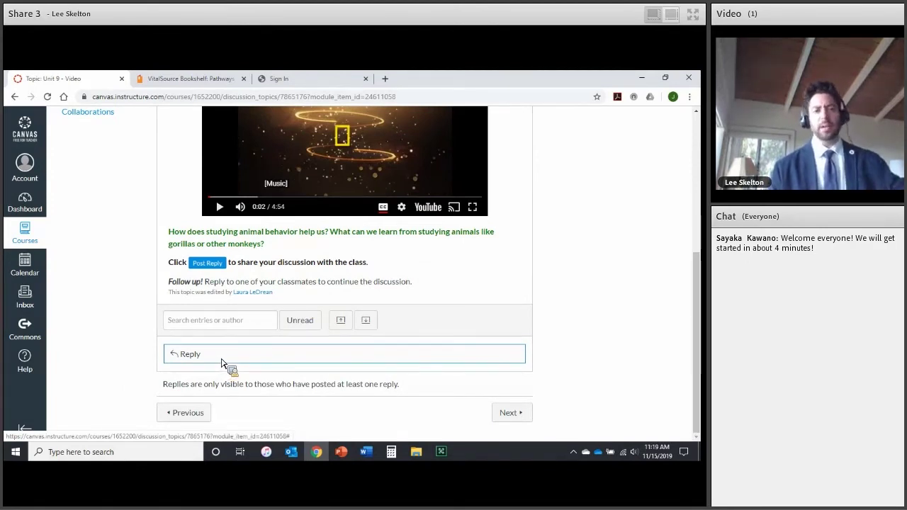
pyautogui.scroll(2, 239, 360)
pyautogui.scroll(-3, 441, 328)
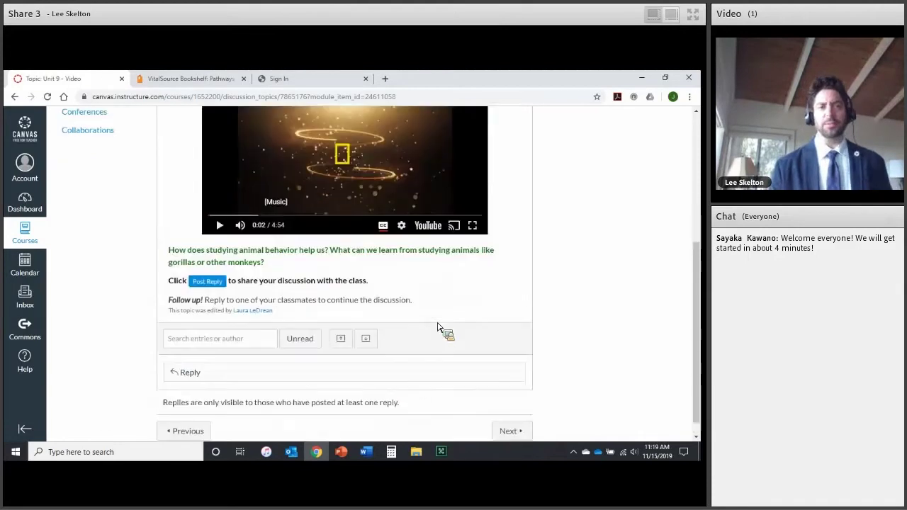
pyautogui.click(512, 415)
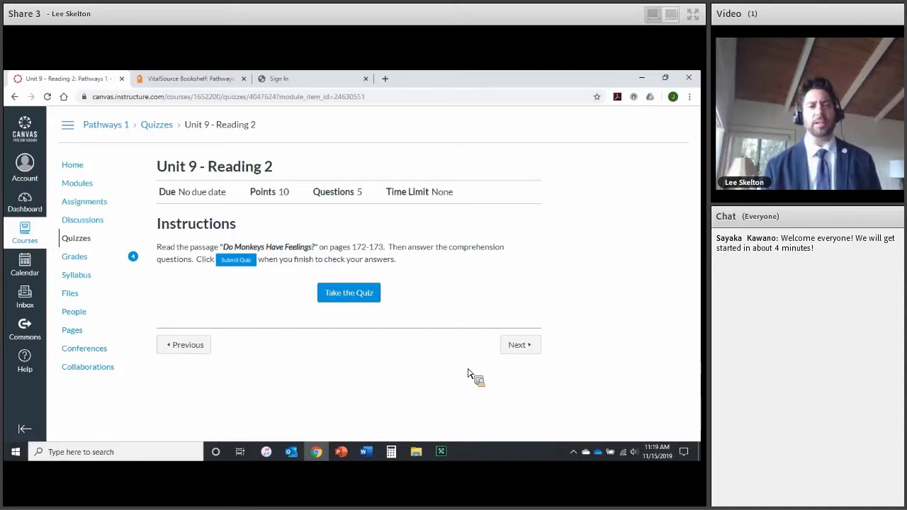
# Step: Start the Reading 2 quiz, scroll through Questions 1–5, then return to Modules
pyautogui.click(365, 297)
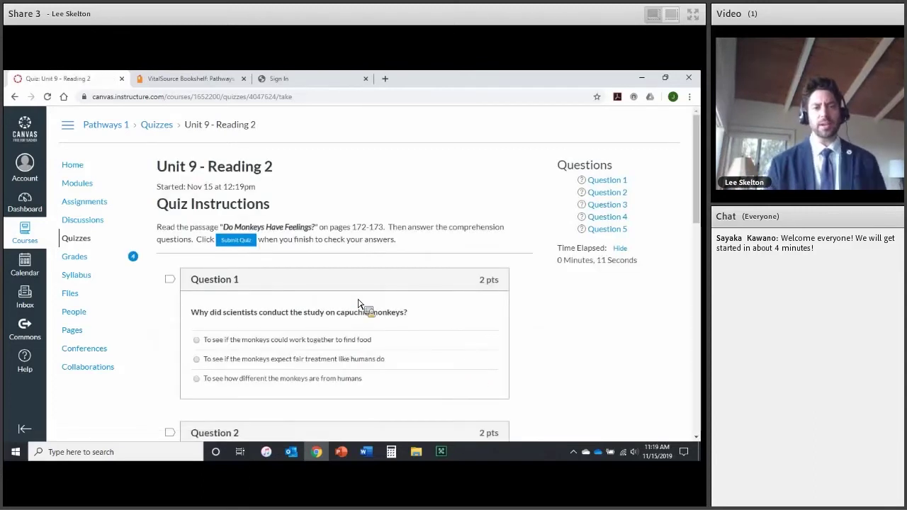
pyautogui.scroll(-3, 358, 304)
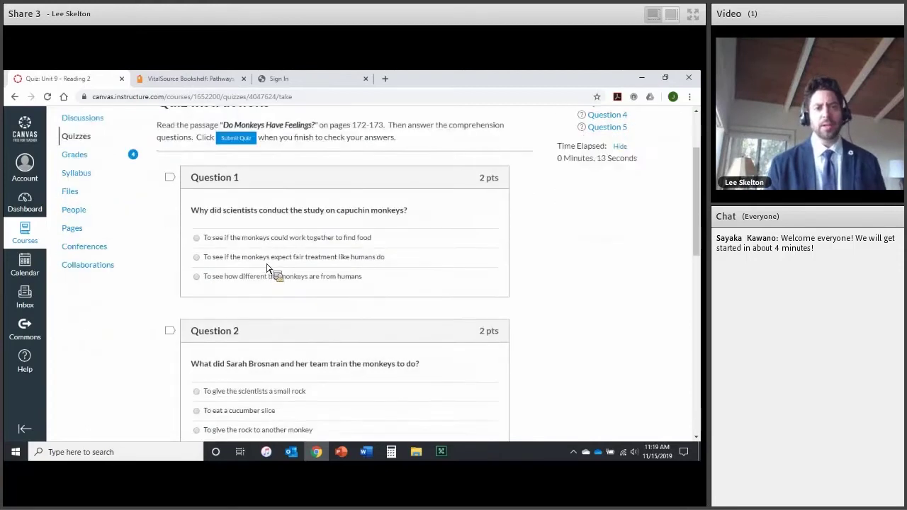
pyautogui.scroll(-9, 269, 268)
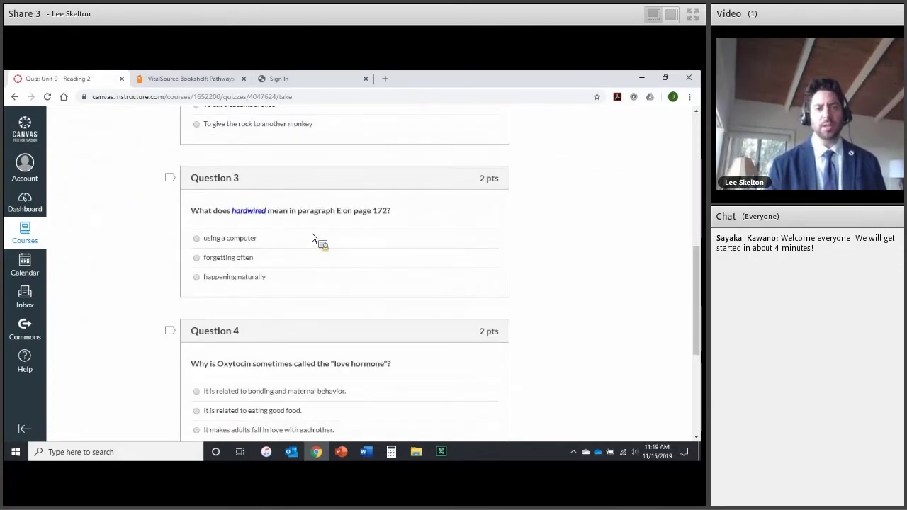
pyautogui.scroll(-7, 273, 227)
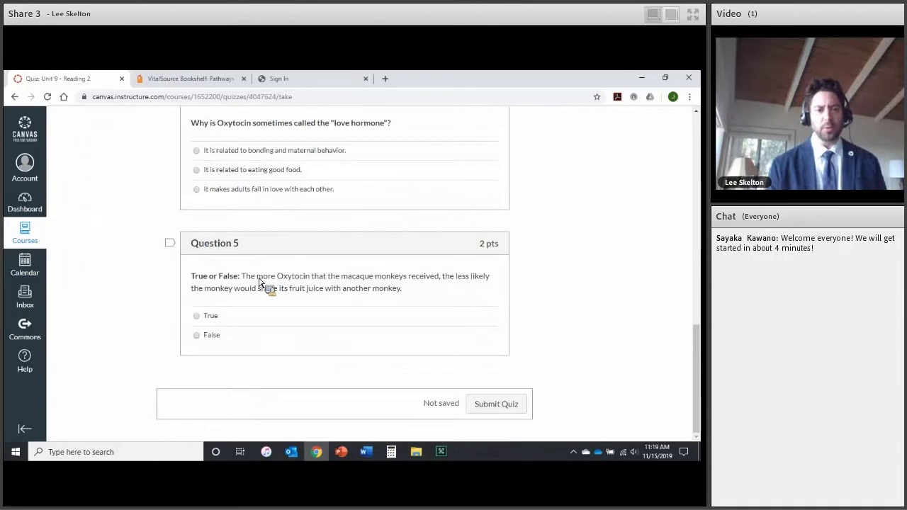
pyautogui.scroll(7, 414, 329)
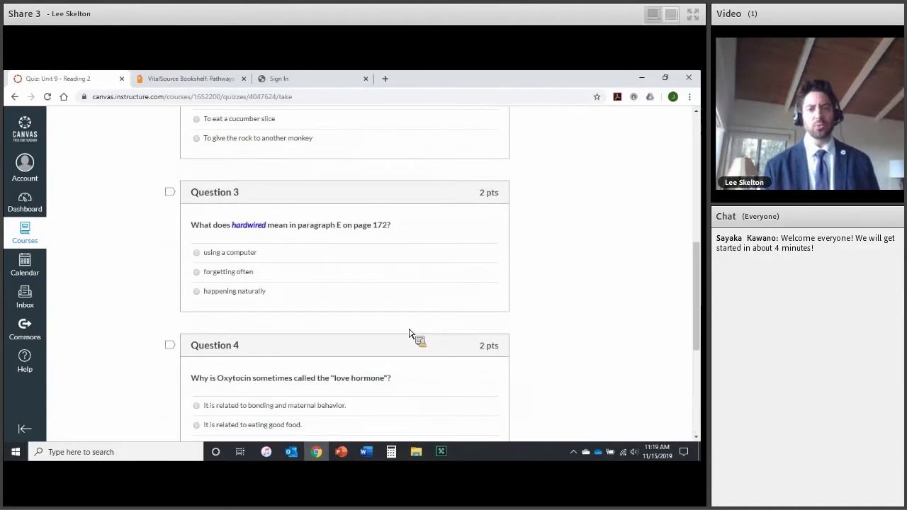
pyautogui.scroll(11, 409, 332)
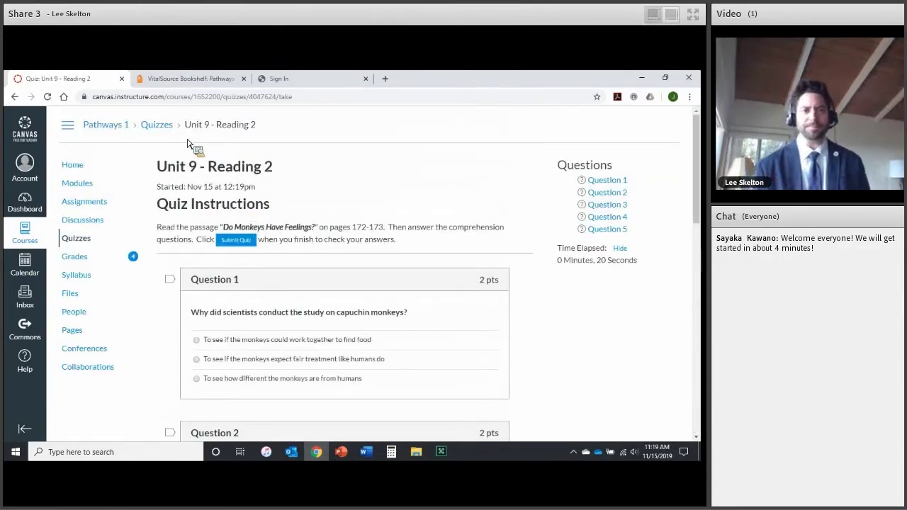
pyautogui.click(83, 187)
# Step: Leave the quiz for Modules, scroll down to Unit 9, and open Unit 9 - Writing Task
pyautogui.click(401, 162)
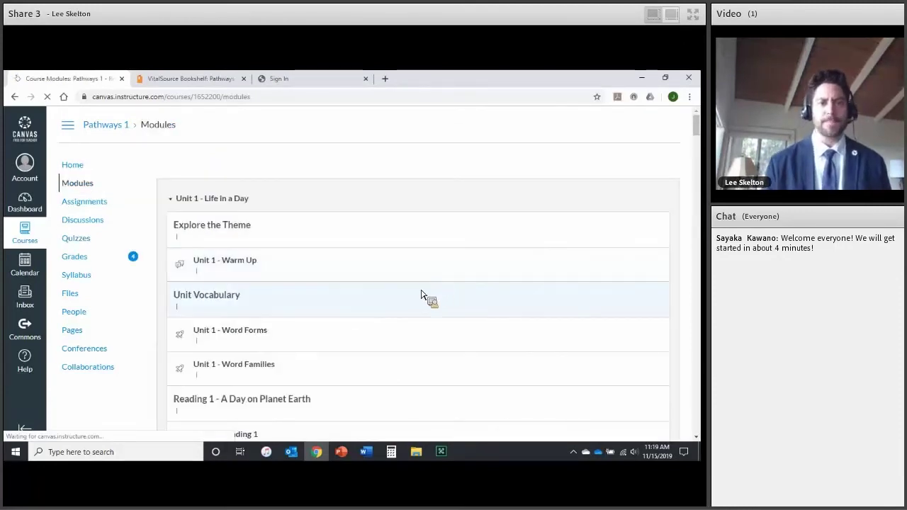
pyautogui.scroll(-10, 374, 315)
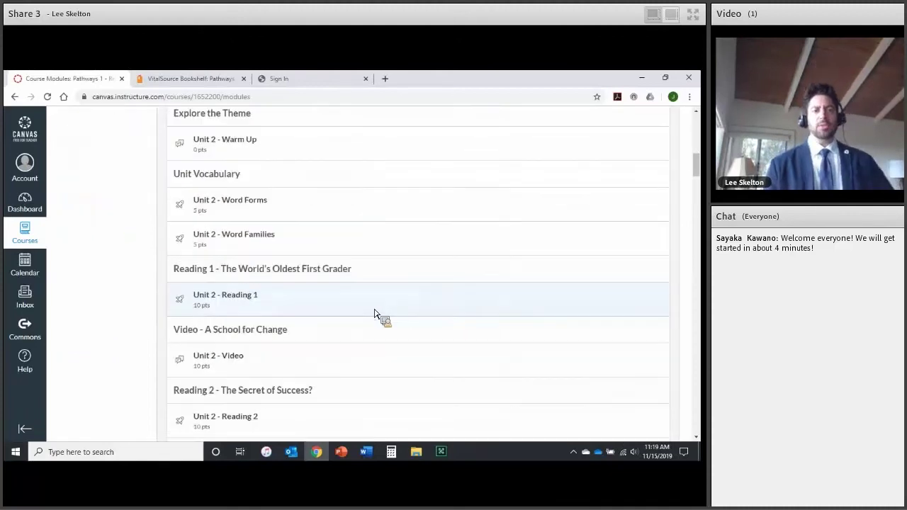
pyautogui.moveTo(696, 181); pyautogui.dragTo(702, 397)
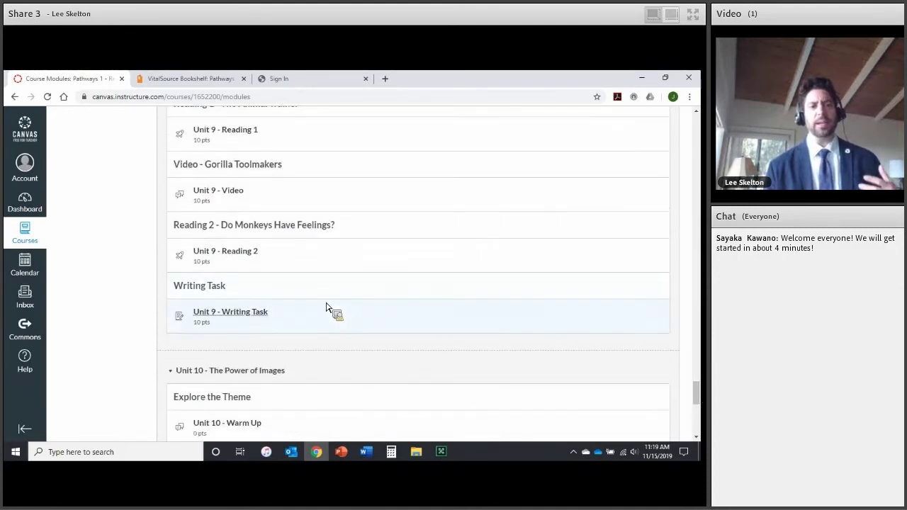
pyautogui.click(248, 314)
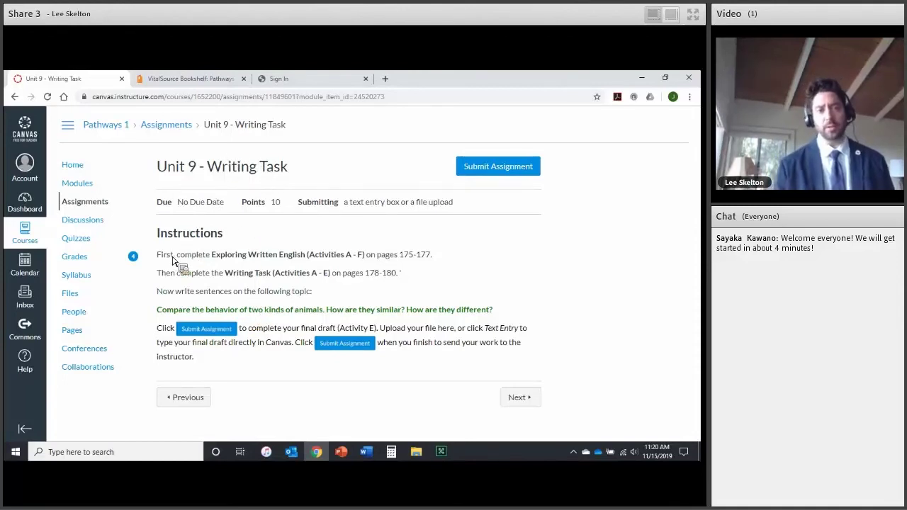
pyautogui.moveTo(212, 259); pyautogui.dragTo(344, 269)
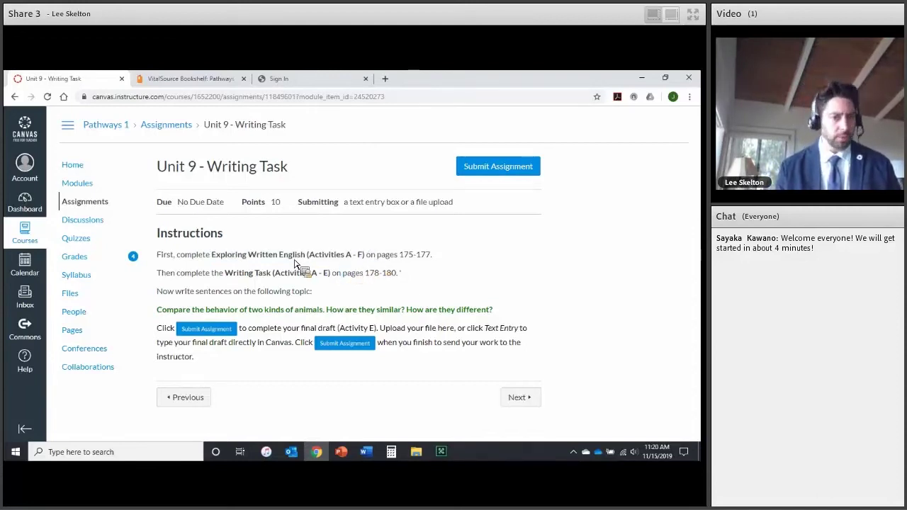
pyautogui.moveTo(225, 275); pyautogui.dragTo(503, 313)
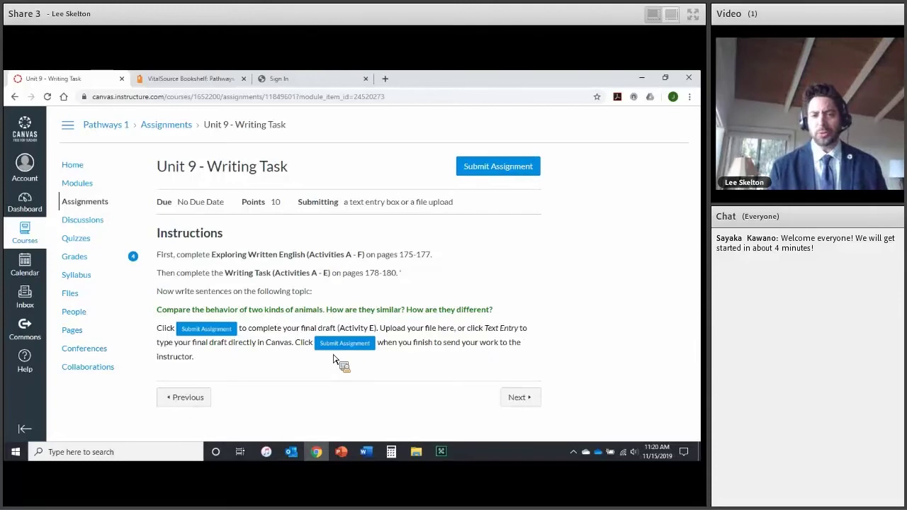
pyautogui.click(490, 171)
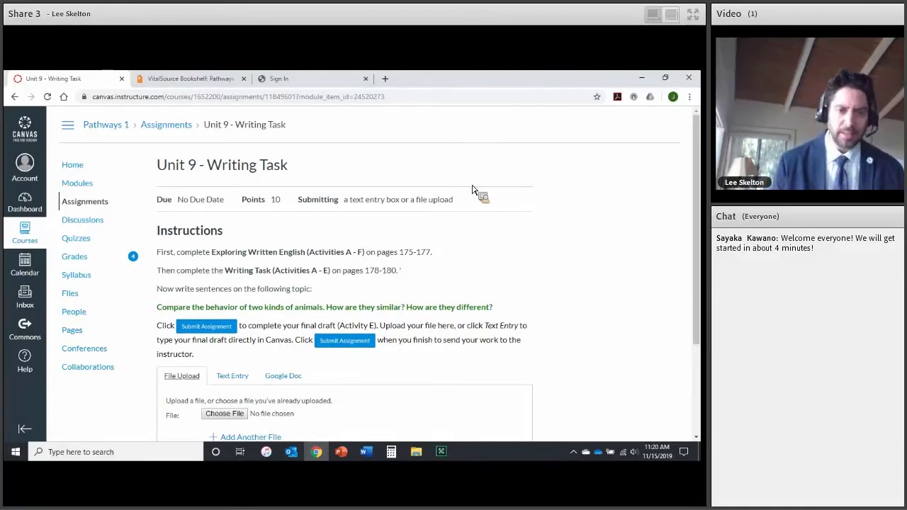
# Step: On the Writing Task, switch the submission type to text entry and back to file upload
pyautogui.scroll(-1, 473, 190)
pyautogui.scroll(-1, 473, 190)
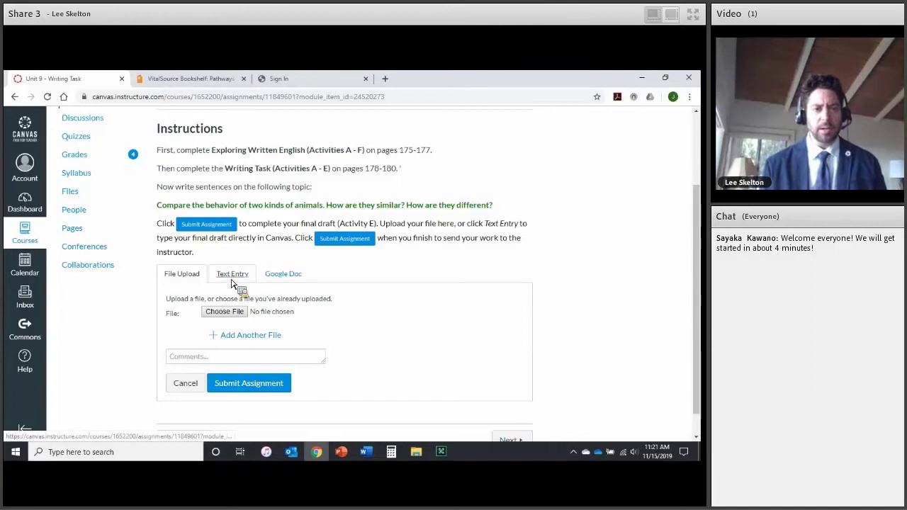
pyautogui.click(231, 274)
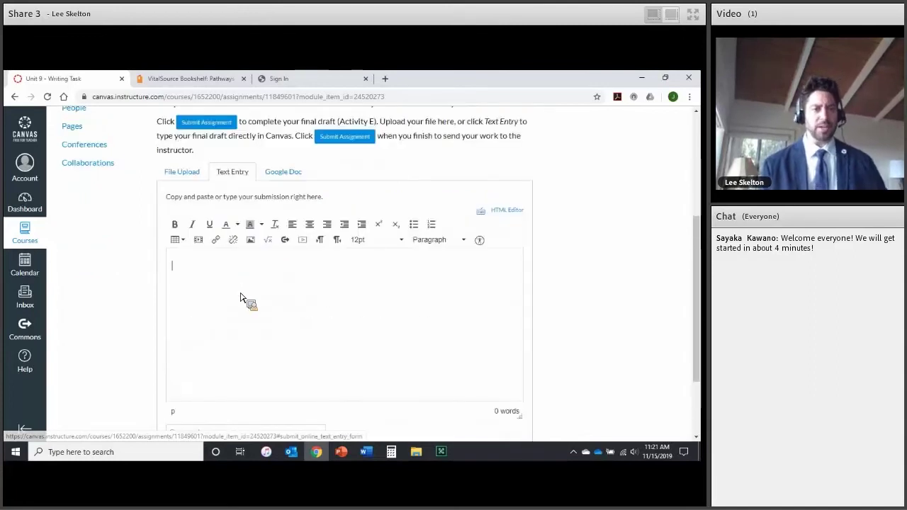
pyautogui.click(194, 177)
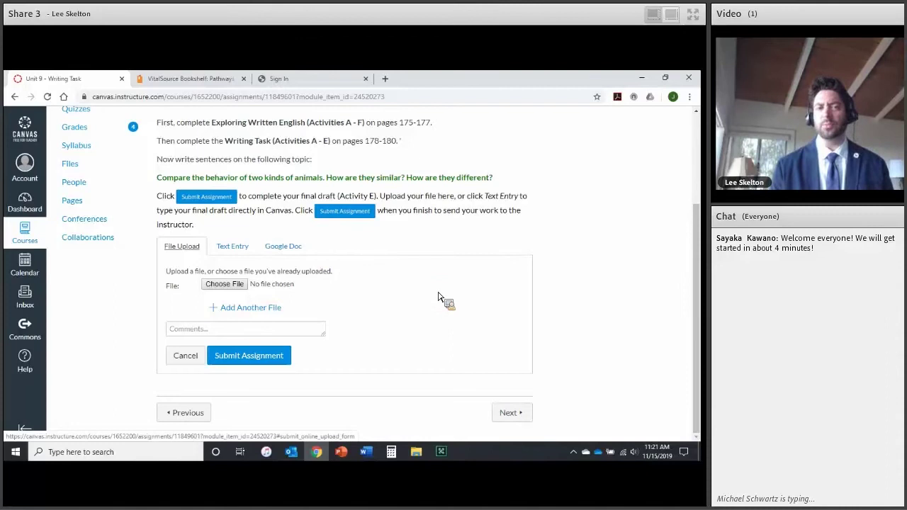
# Step: Return to the Pathways 1 course Home page, leaving the assignment without saving
pyautogui.scroll(3, 437, 298)
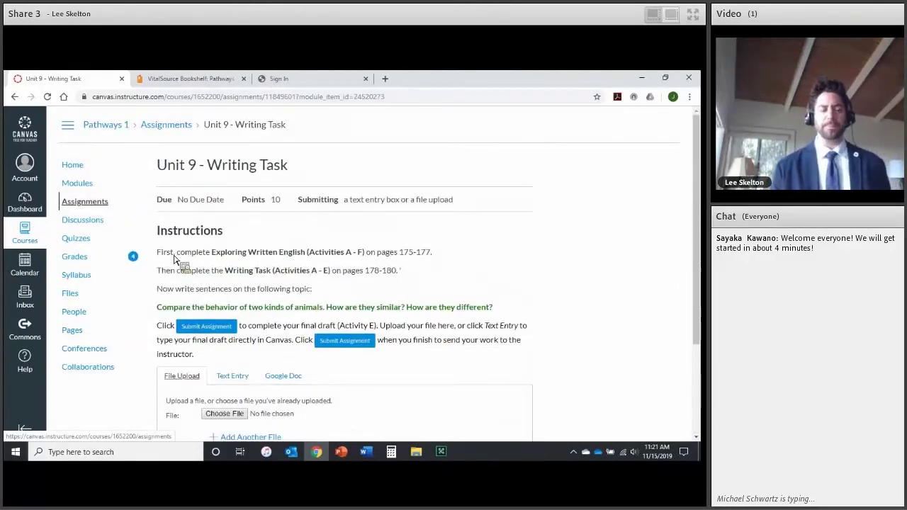
pyautogui.click(78, 167)
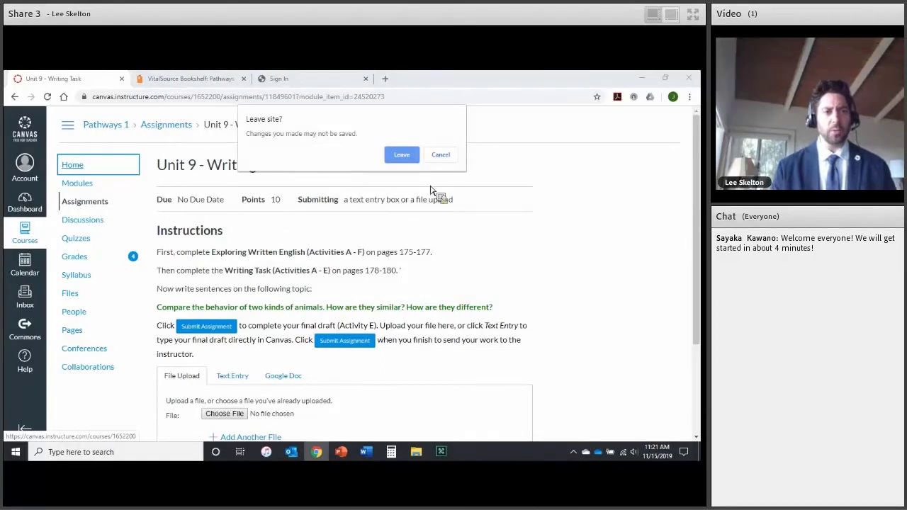
pyautogui.click(405, 155)
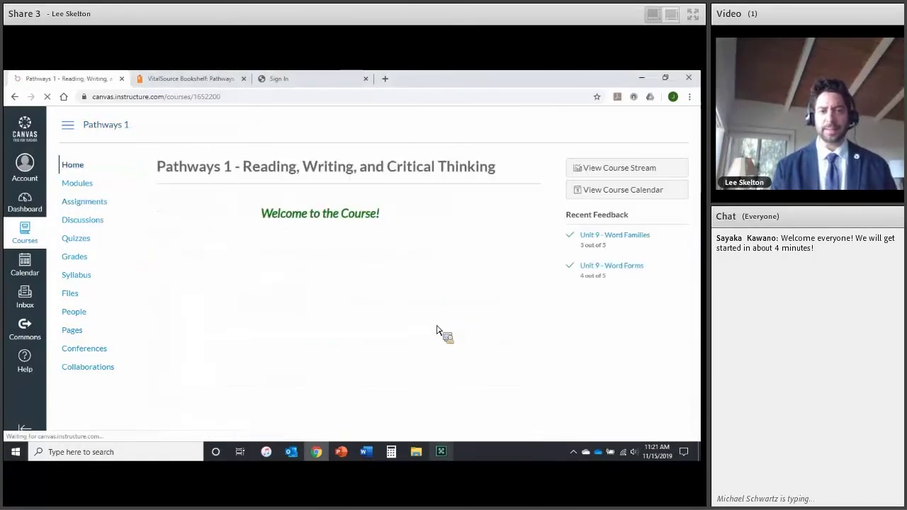
pyautogui.moveTo(443, 466)
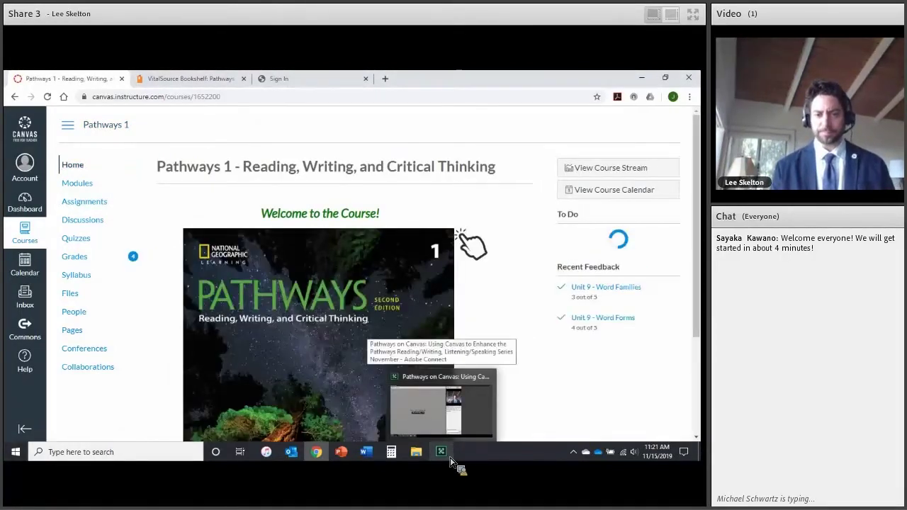
# Step: Minimize the Adobe Connect window and log out of the current Canvas teacher account
pyautogui.click(452, 461)
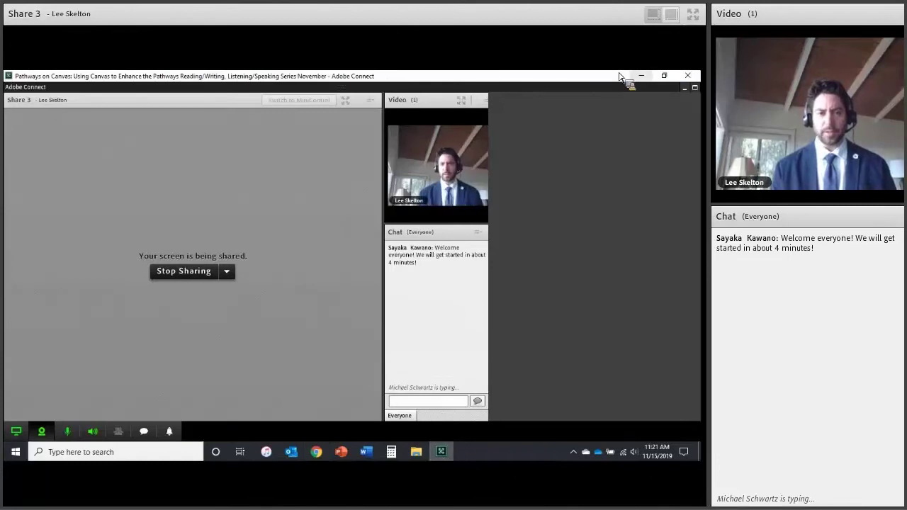
pyautogui.click(645, 77)
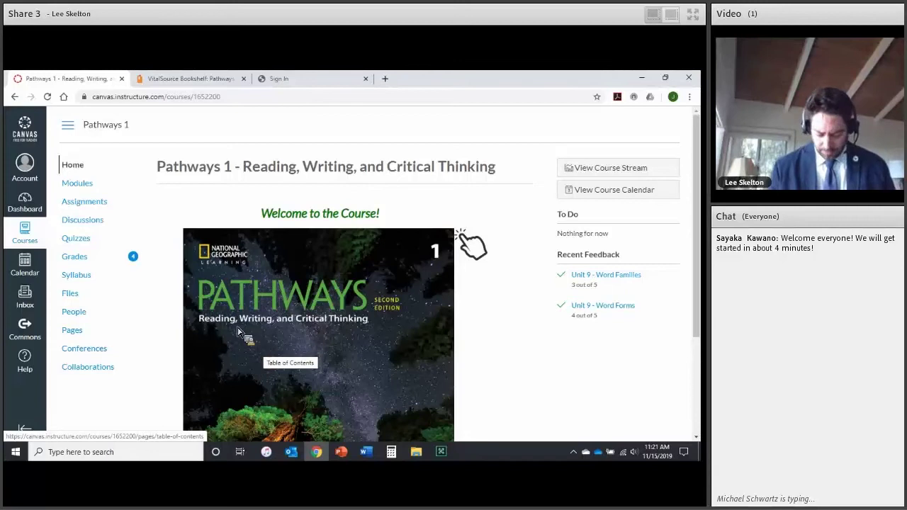
pyautogui.click(44, 187)
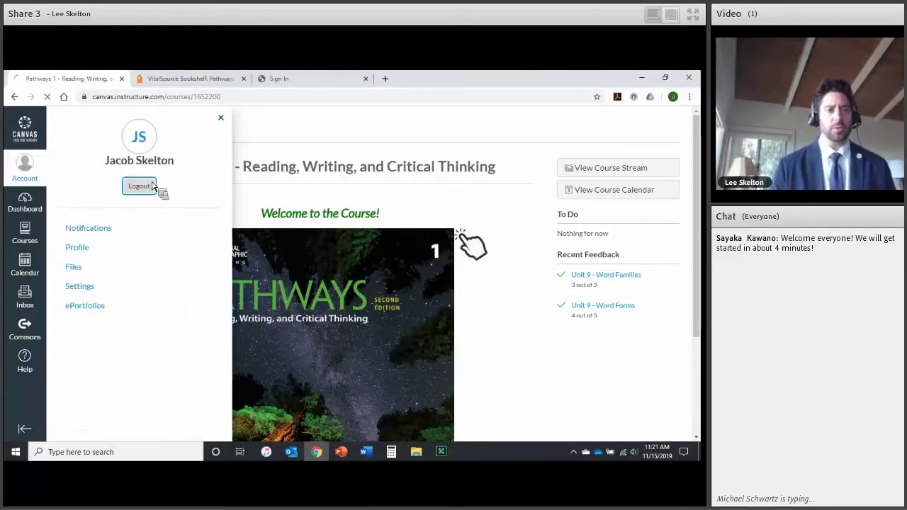
pyautogui.click(151, 186)
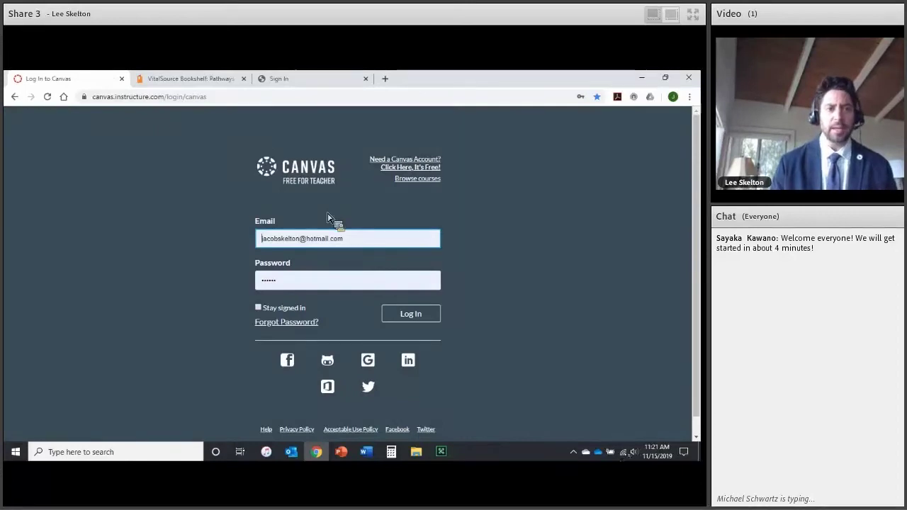
# Step: Log back in with the browser's saved Pathways course login
pyautogui.click(361, 243)
pyautogui.click(291, 324)
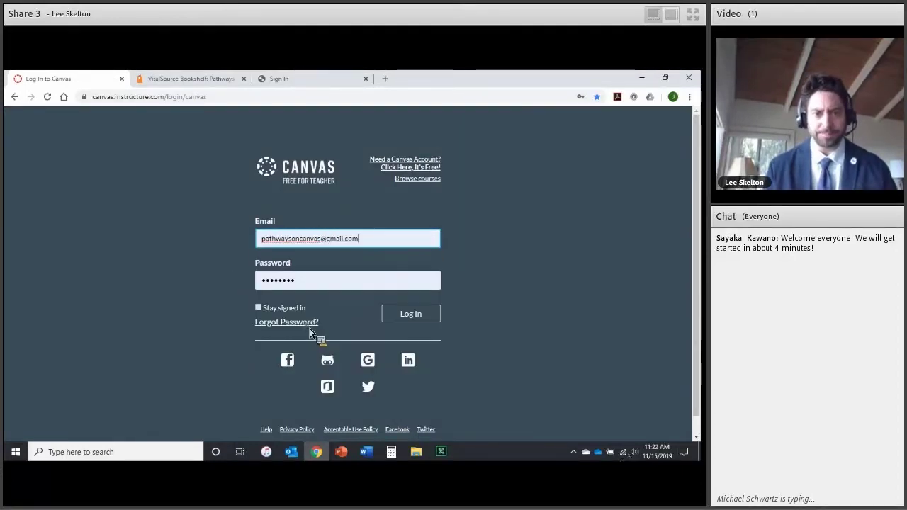
pyautogui.click(388, 315)
# Step: Run the slideshow from 'How to Access and Use It?', revealing bullets through canvas.instructure.com
pyautogui.click(342, 461)
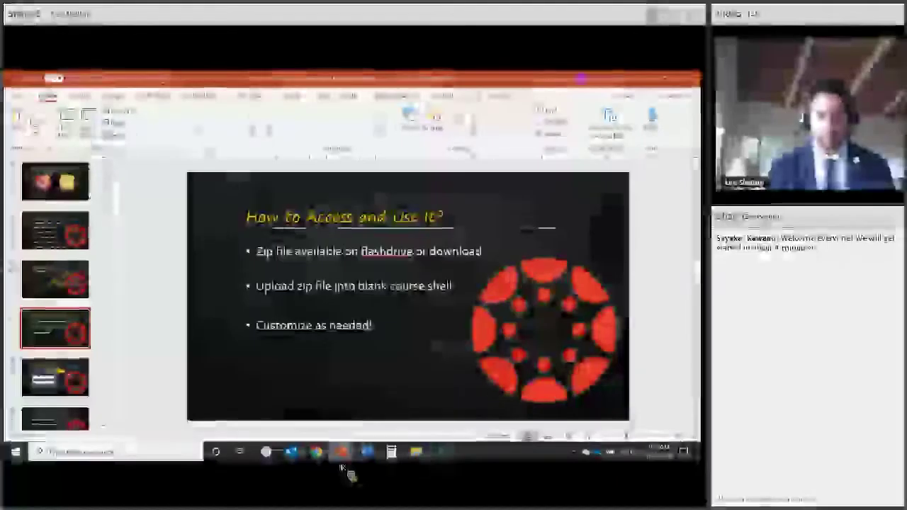
pyautogui.hotkey('shift', 'F5')
pyautogui.press('Right')
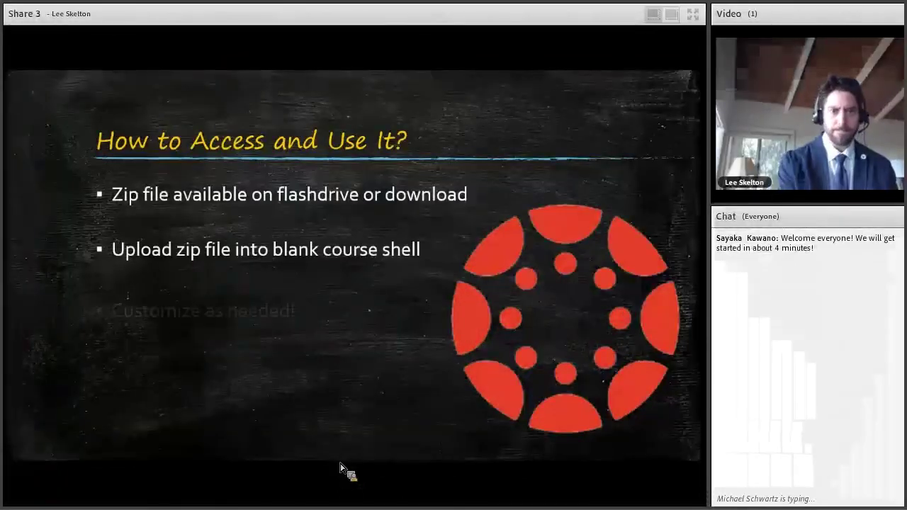
pyautogui.press('Right')
pyautogui.press('Right')
pyautogui.press('Right')
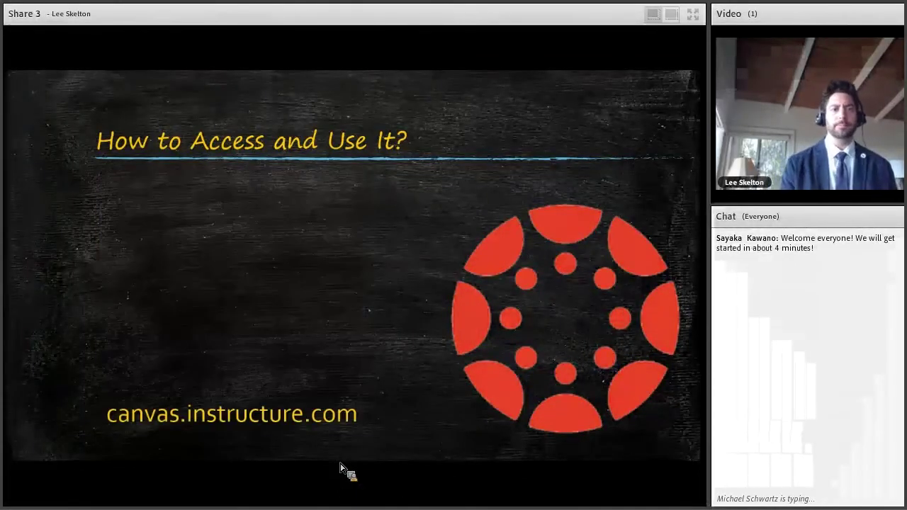
pyautogui.press('Right')
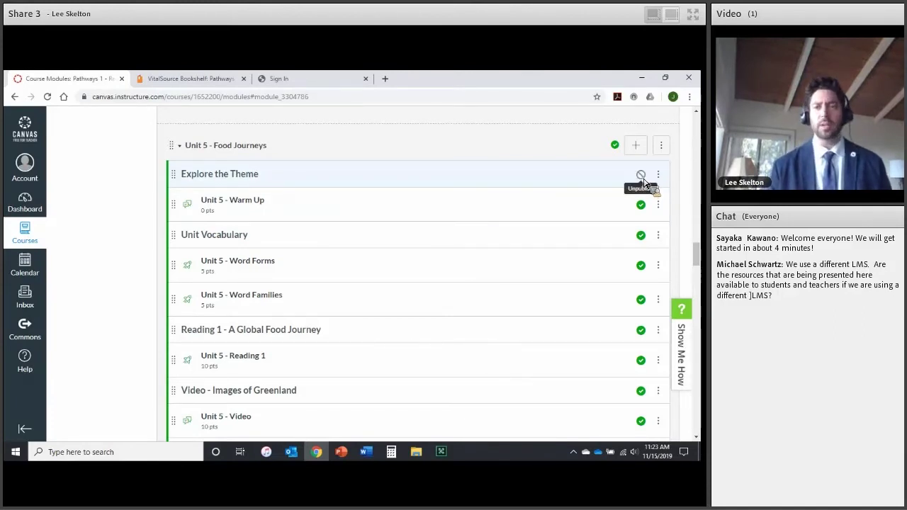
pyautogui.click(641, 174)
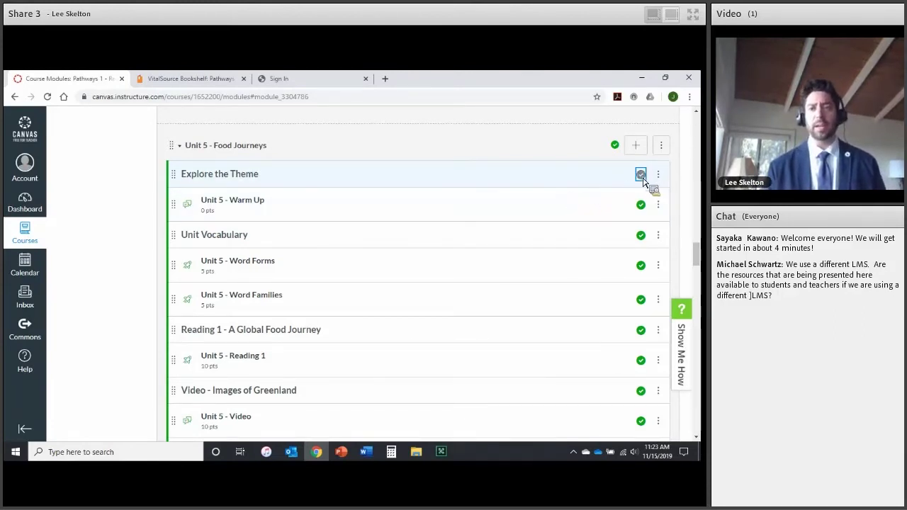
pyautogui.scroll(-1, 530, 239)
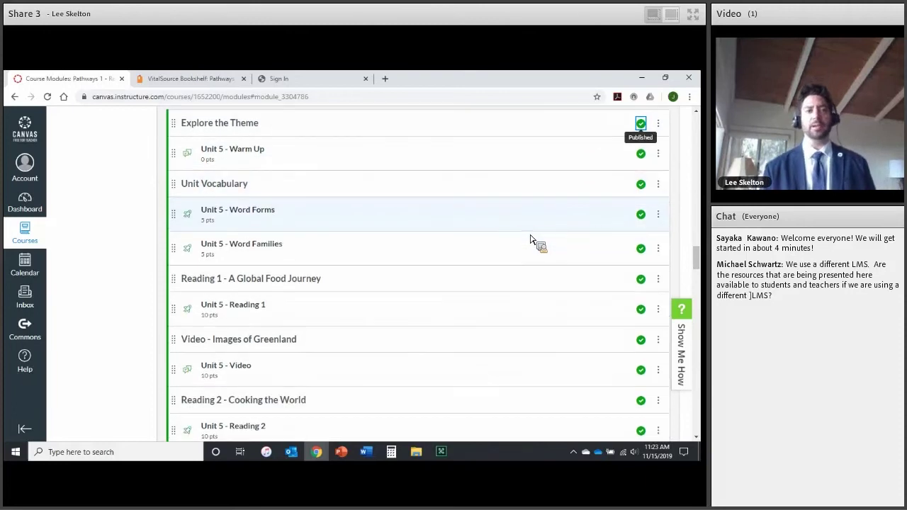
pyautogui.scroll(-4, 531, 234)
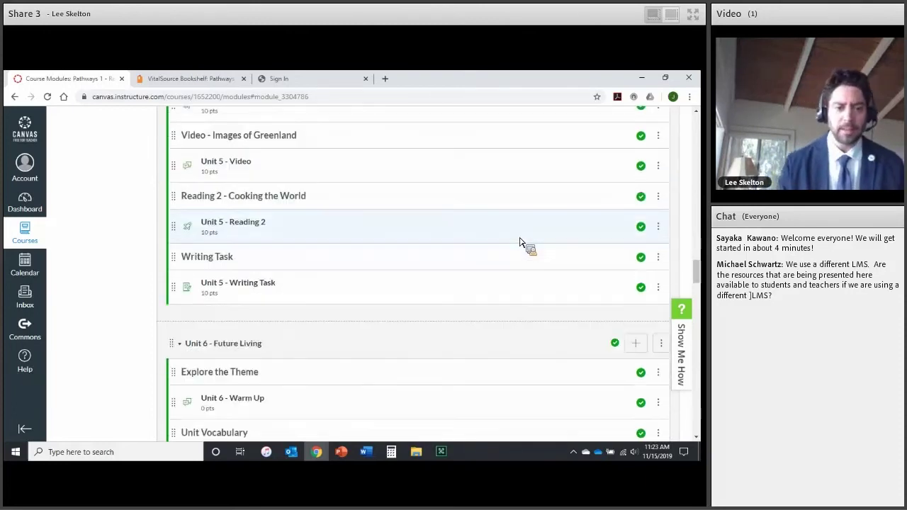
pyautogui.scroll(-5, 446, 275)
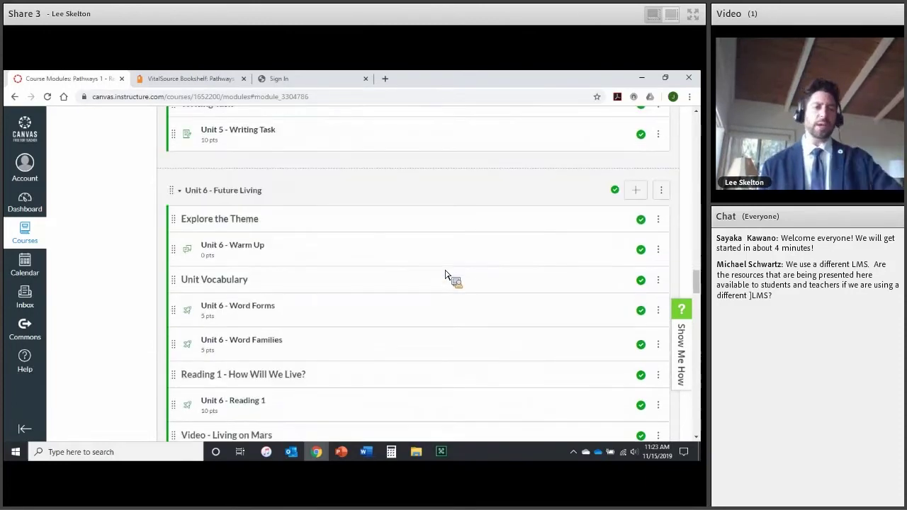
pyautogui.scroll(-1, 446, 274)
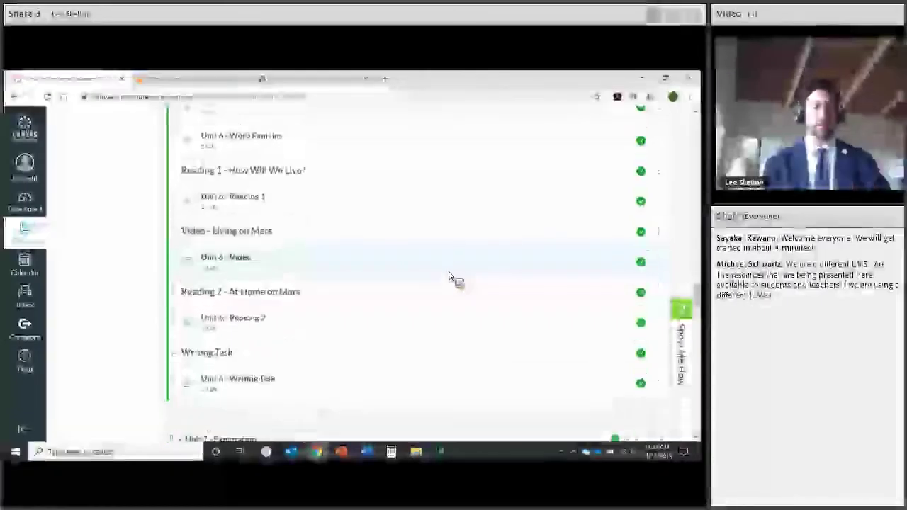
pyautogui.scroll(-3, 449, 276)
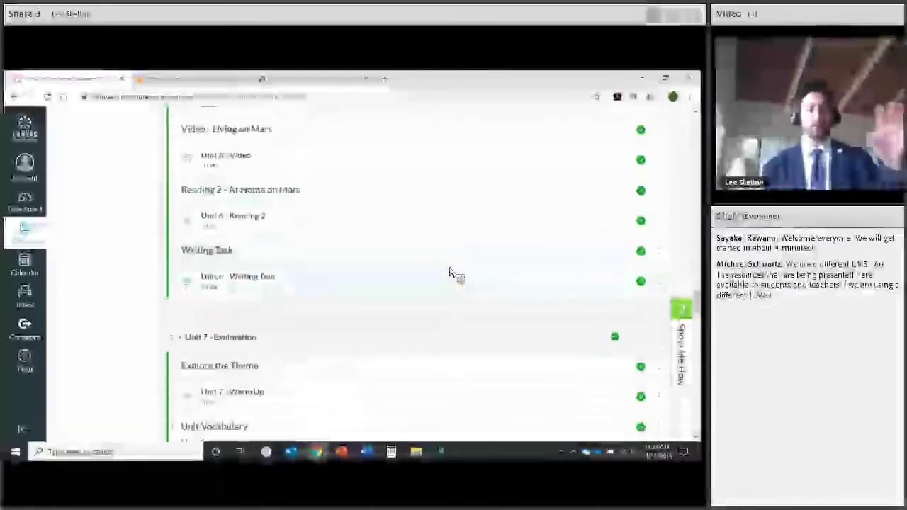
pyautogui.scroll(-6, 449, 276)
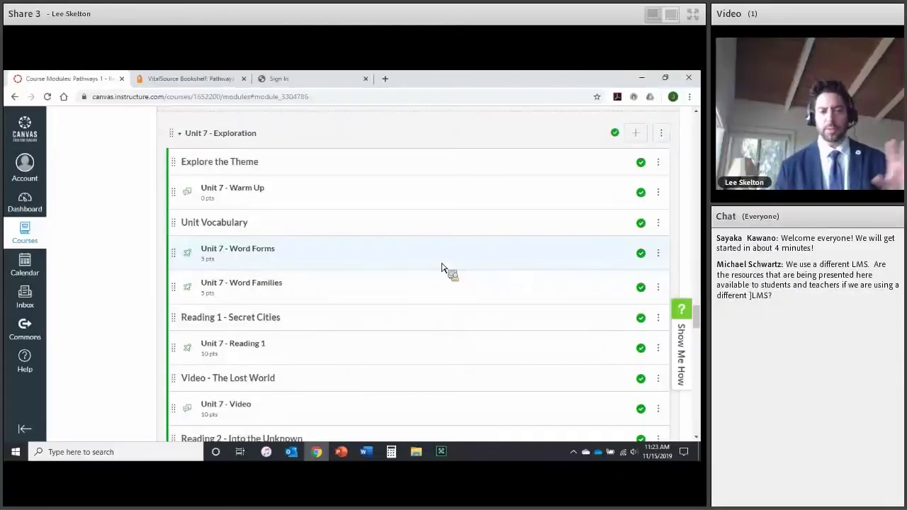
pyautogui.scroll(-7, 440, 267)
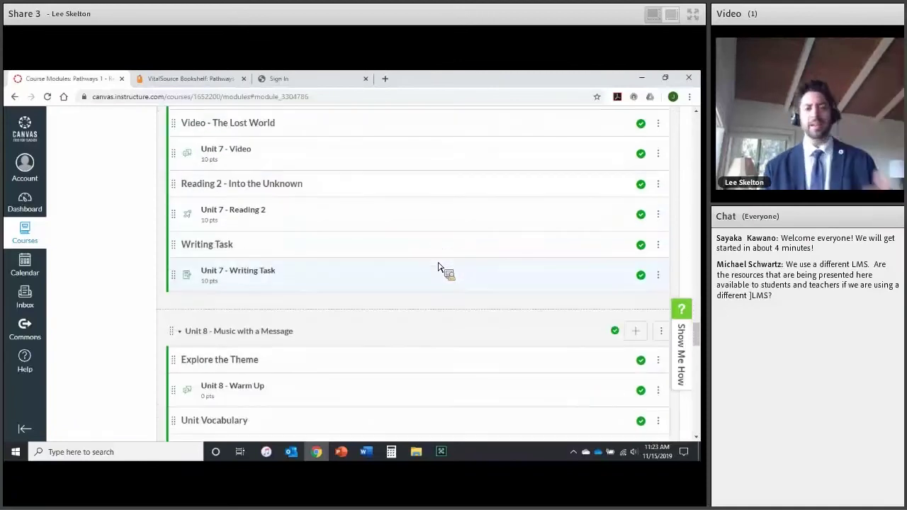
pyautogui.scroll(15, 700, 334)
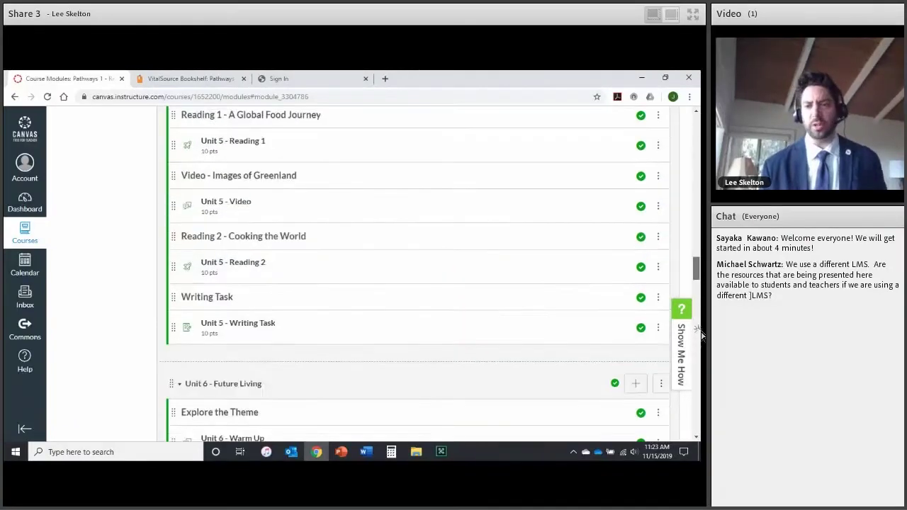
pyautogui.scroll(20, 700, 334)
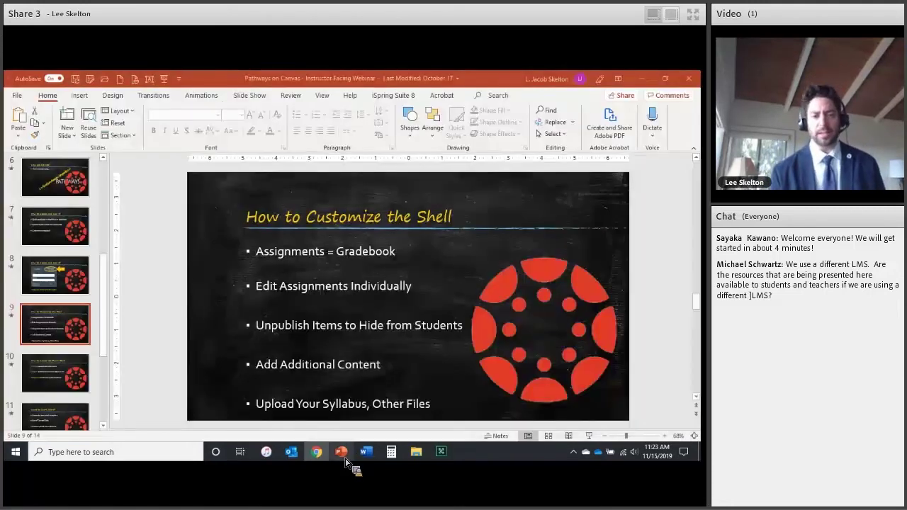
# Step: Select slide 7 'How to Access and Use It?' in PowerPoint, then show the Adobe Connect meeting
pyautogui.click(341, 454)
pyautogui.click(80, 244)
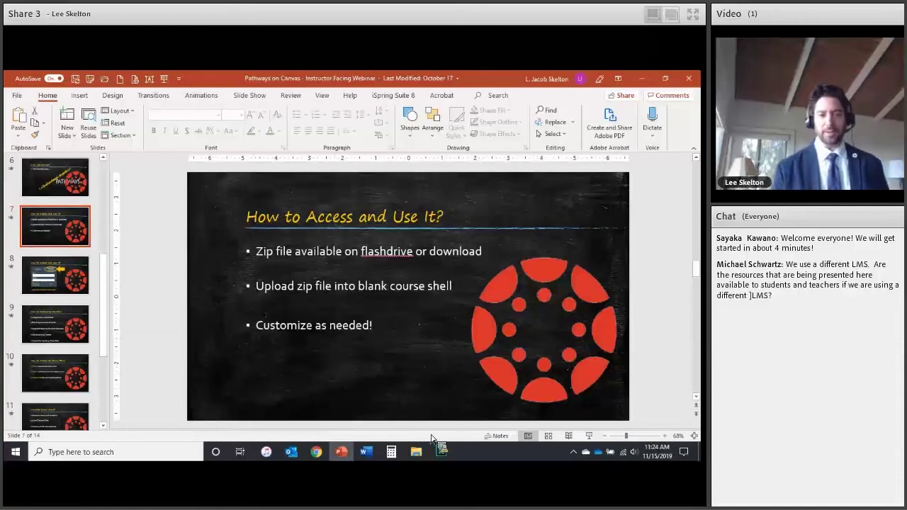
pyautogui.click(443, 457)
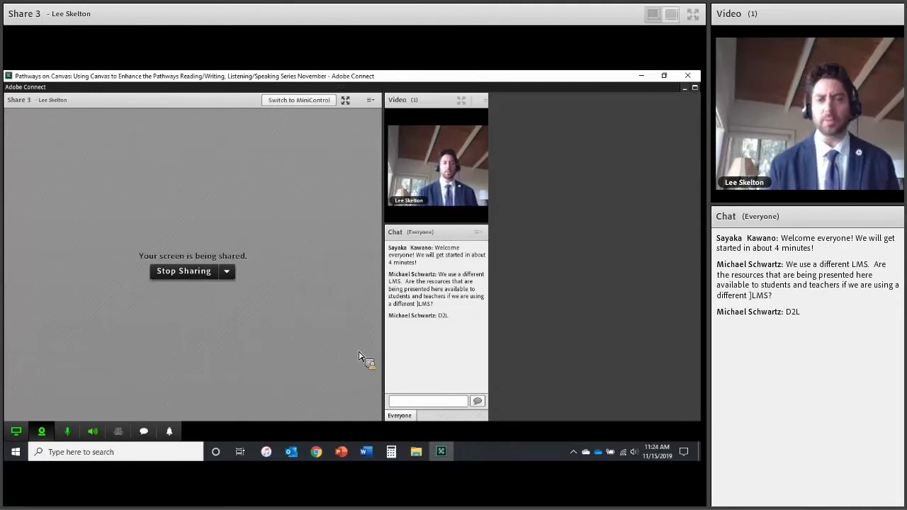
# Step: Switch back to Chrome to show the Canvas Pathways 1 Modules page
pyautogui.click(316, 454)
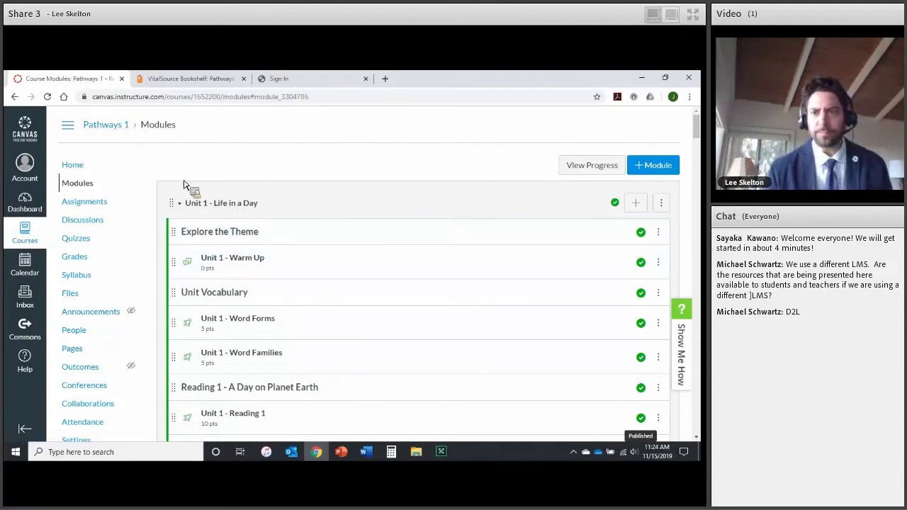
# Step: Create a full Course export of Pathways 1 from Settings > Export Course Content
pyautogui.scroll(-3, 130, 318)
pyautogui.click(88, 292)
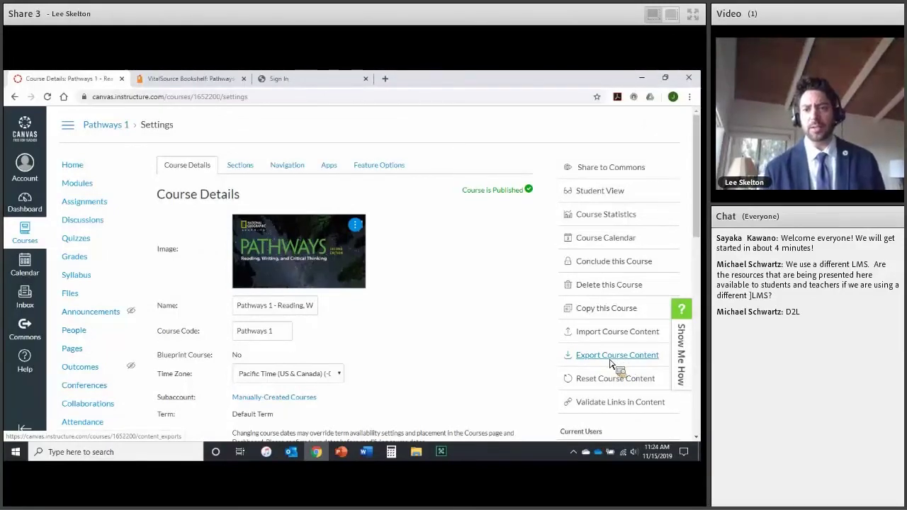
pyautogui.click(615, 361)
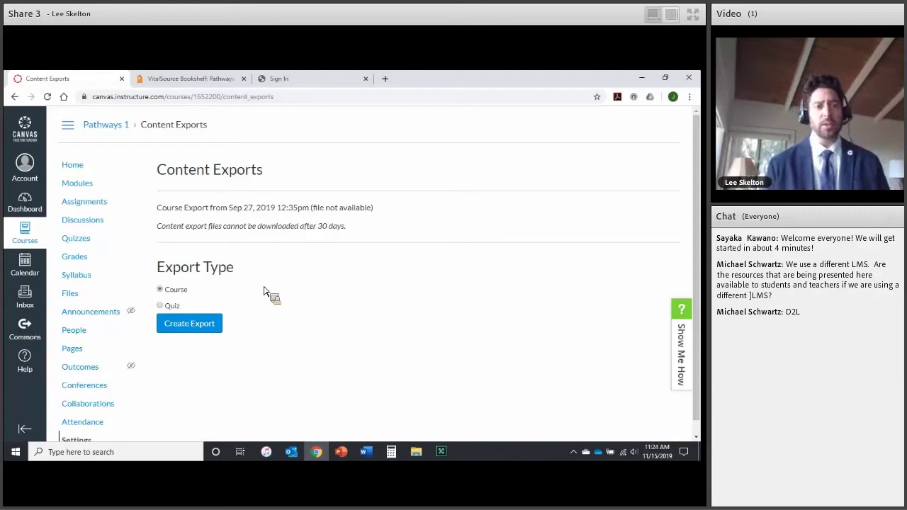
pyautogui.click(204, 332)
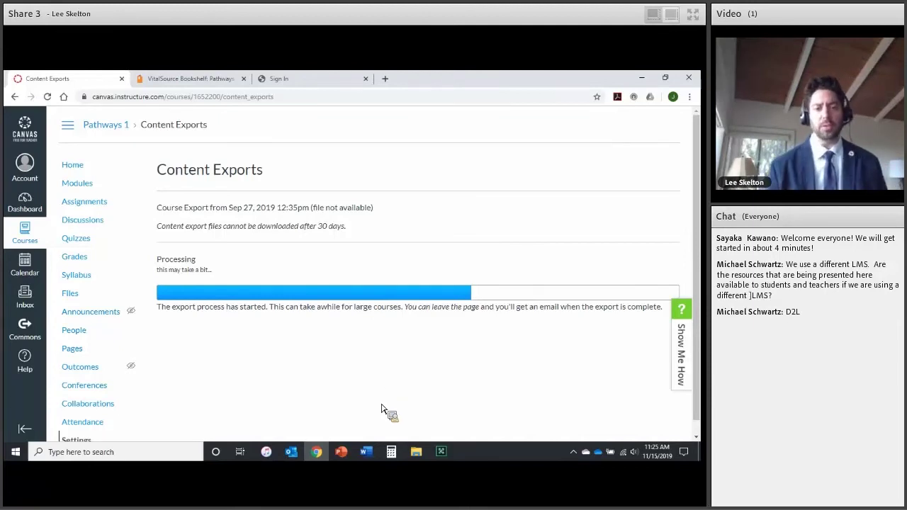
# Step: Start the PowerPoint slideshow from the current slide and advance through its bullet points
pyautogui.click(342, 453)
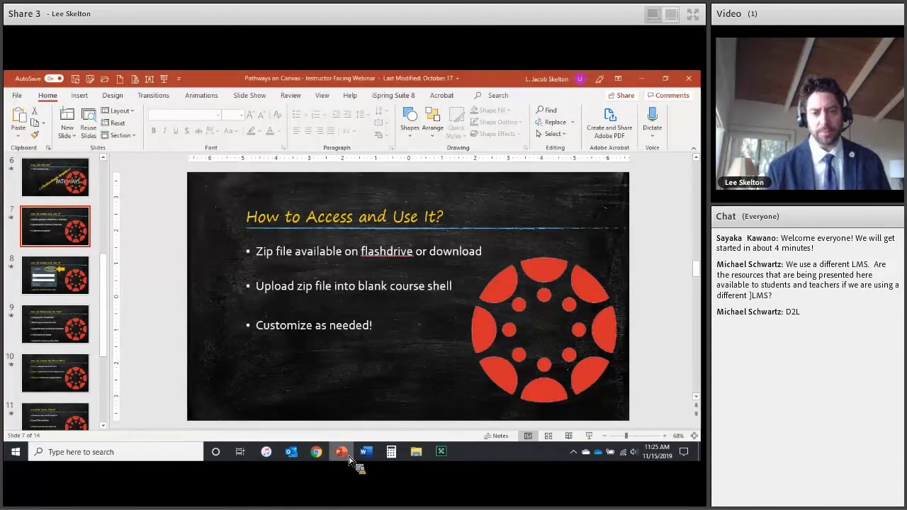
pyautogui.hotkey('shift', 'F5')
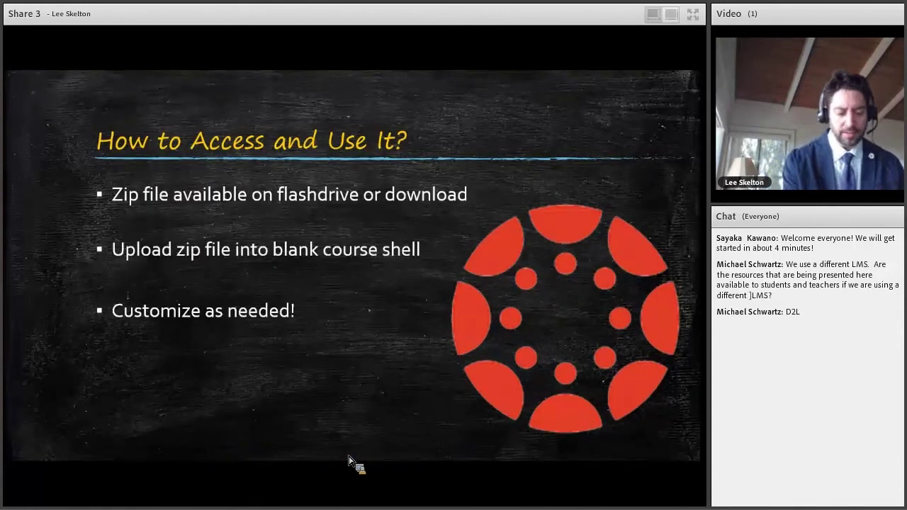
pyautogui.press('Right')
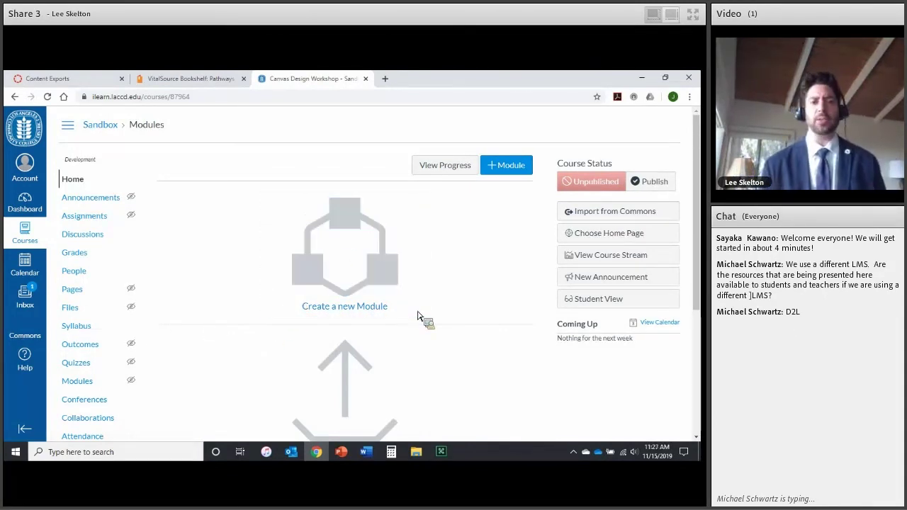
# Step: On the Sandbox course Modules page, choose to add existing content to reach Import Content
pyautogui.scroll(-3, 464, 319)
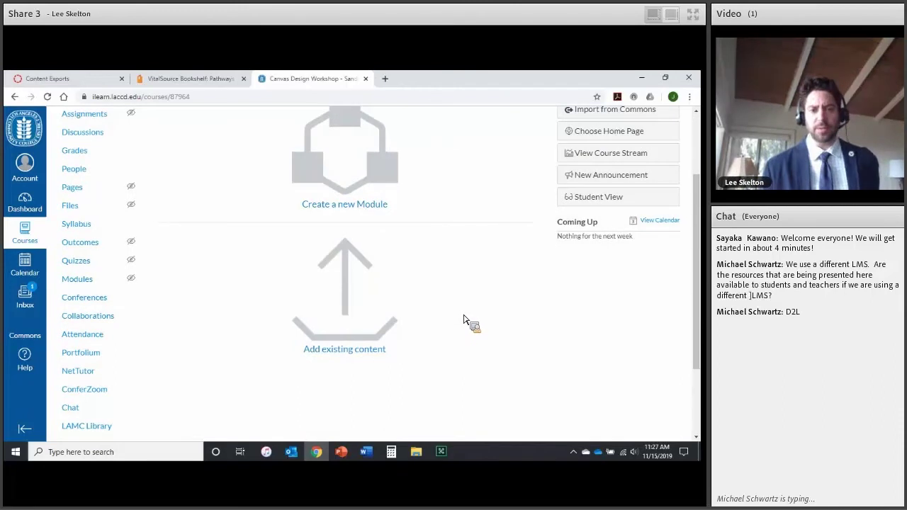
pyautogui.scroll(3, 463, 320)
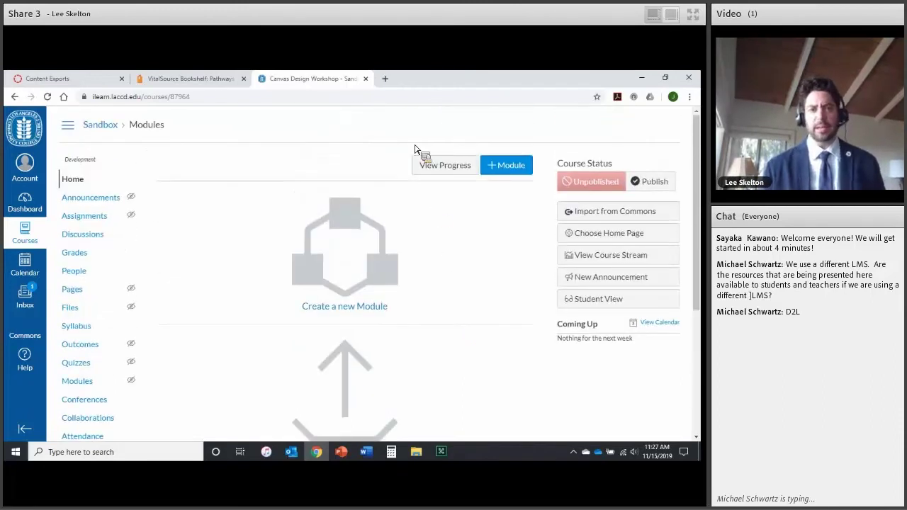
pyautogui.moveTo(415, 148); pyautogui.dragTo(366, 255)
pyautogui.scroll(-3, 285, 319)
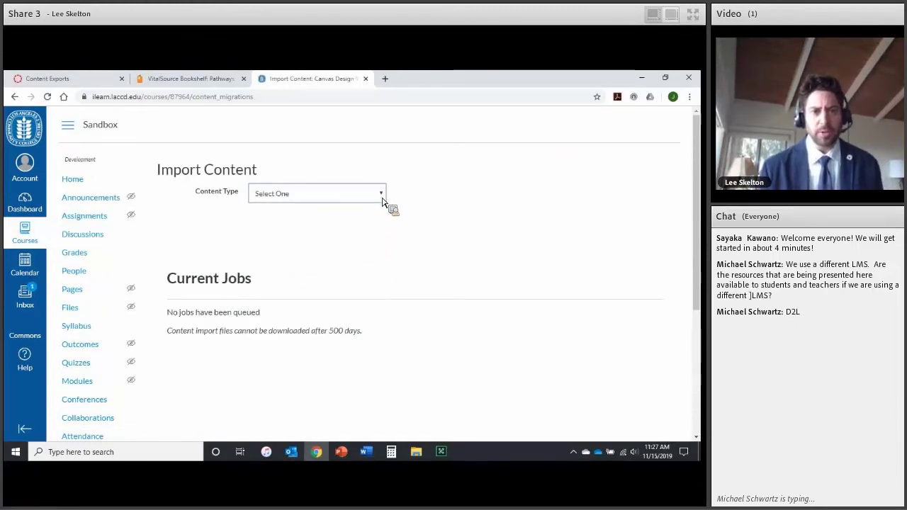
# Step: Choose Canvas Course Export Package as the content type and browse for the package file
pyautogui.click(381, 200)
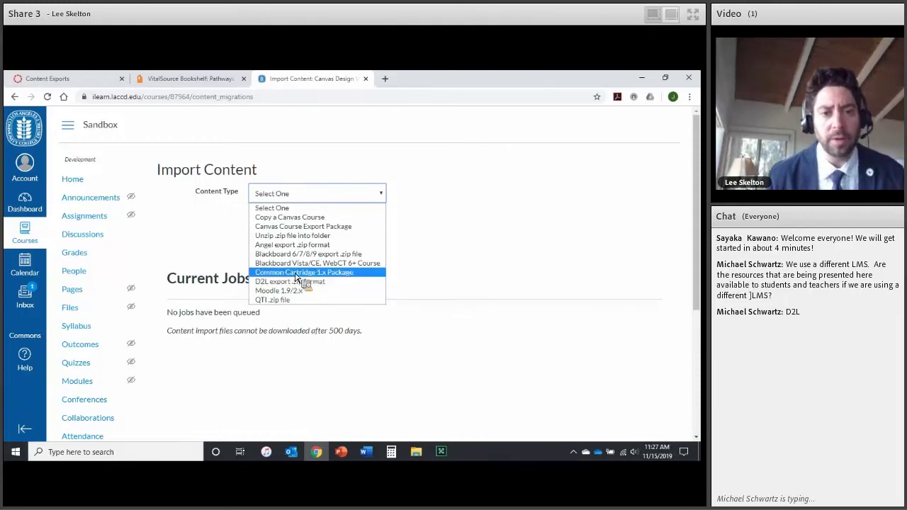
pyautogui.click(295, 228)
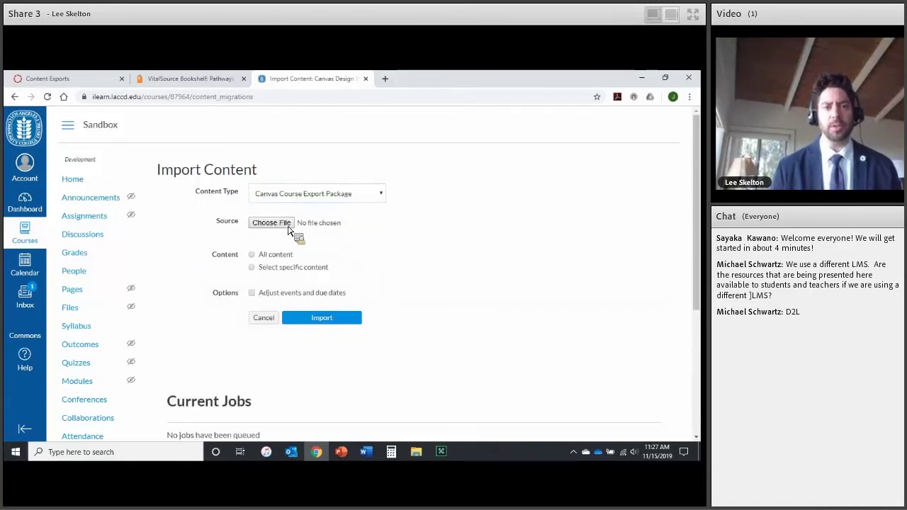
pyautogui.click(289, 226)
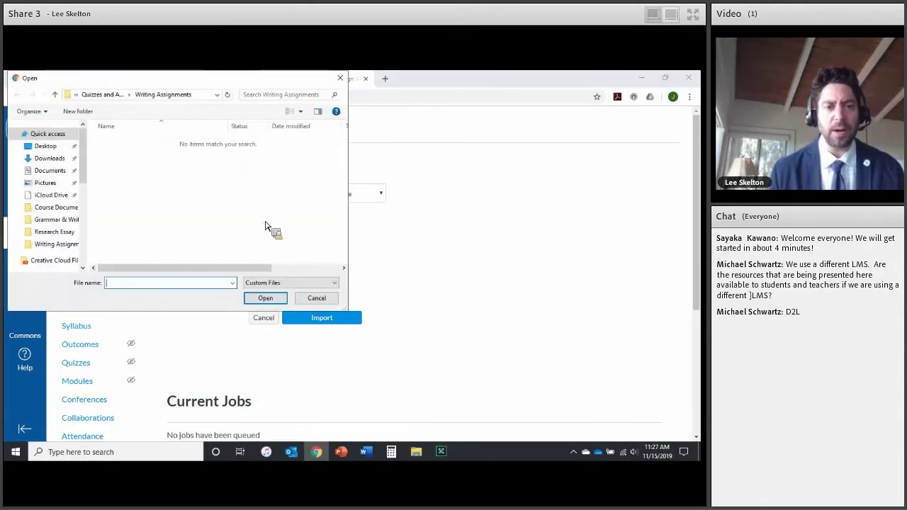
# Step: Browse to Special Projects > NGL PWs Canvas Project > Export Files > PWRWCT 1 and select the Pathways 1 export file
pyautogui.moveTo(85, 176); pyautogui.dragTo(89, 205)
pyautogui.click(75, 182)
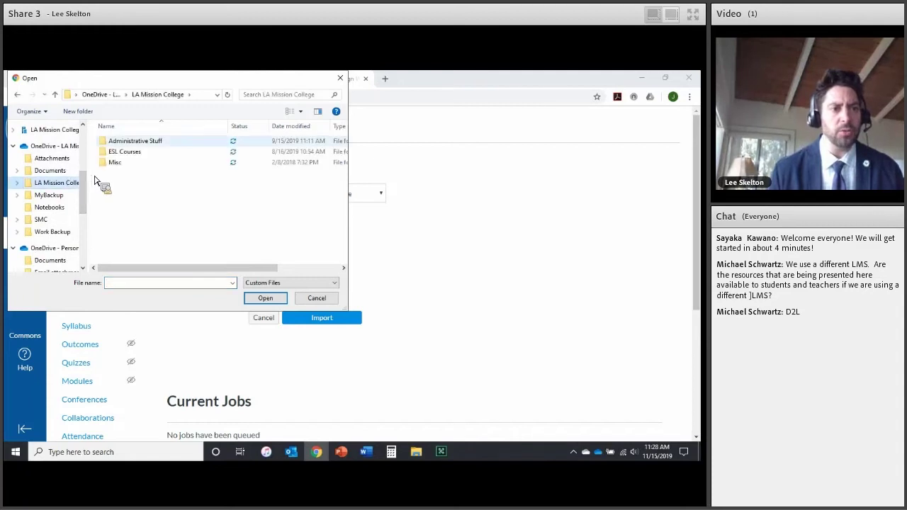
pyautogui.doubleClick(127, 144)
pyautogui.scroll(-2, 127, 170)
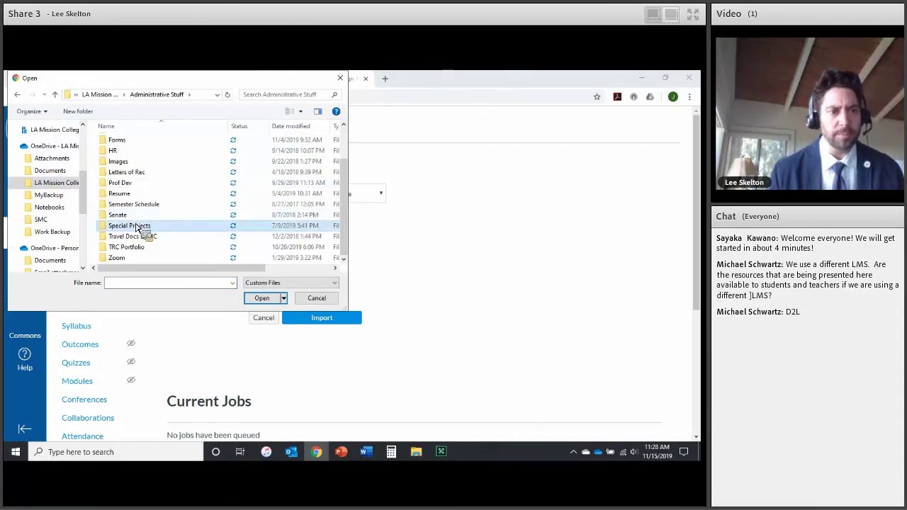
pyautogui.doubleClick(145, 226)
pyautogui.click(134, 205)
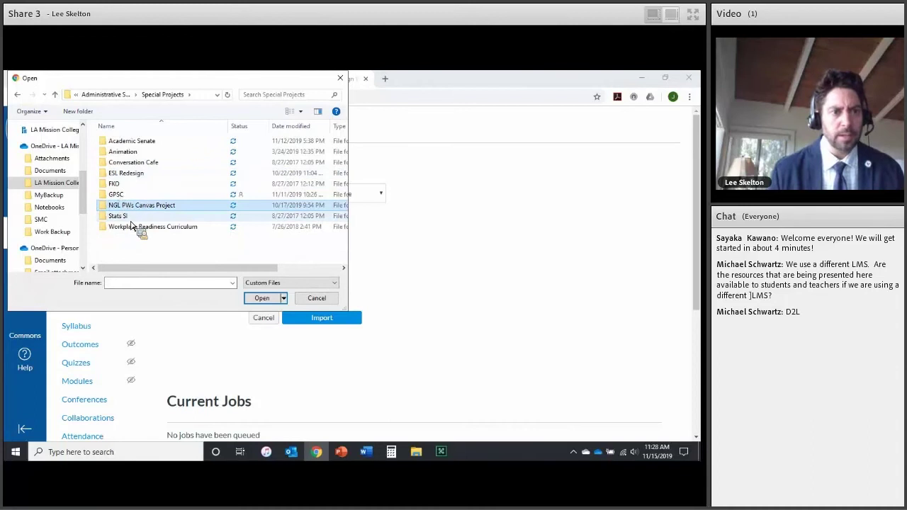
pyautogui.doubleClick(136, 206)
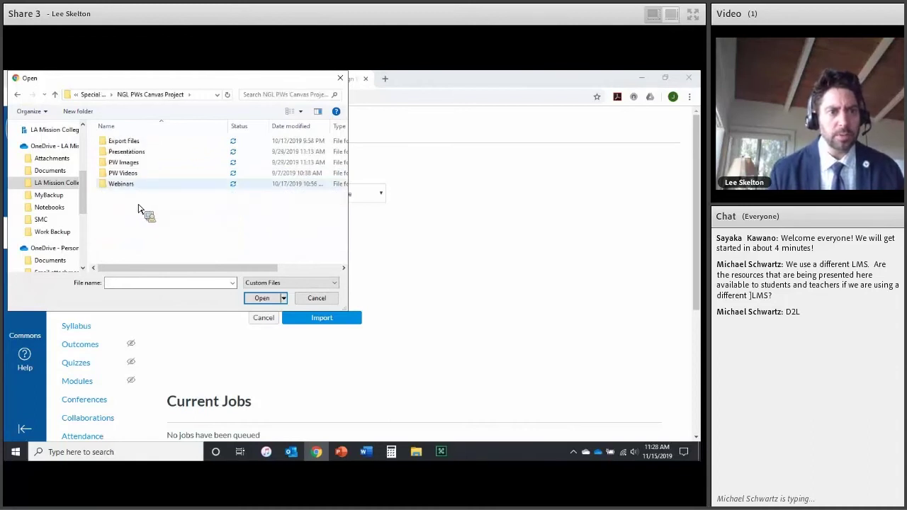
pyautogui.doubleClick(138, 141)
pyautogui.doubleClick(139, 141)
pyautogui.click(144, 141)
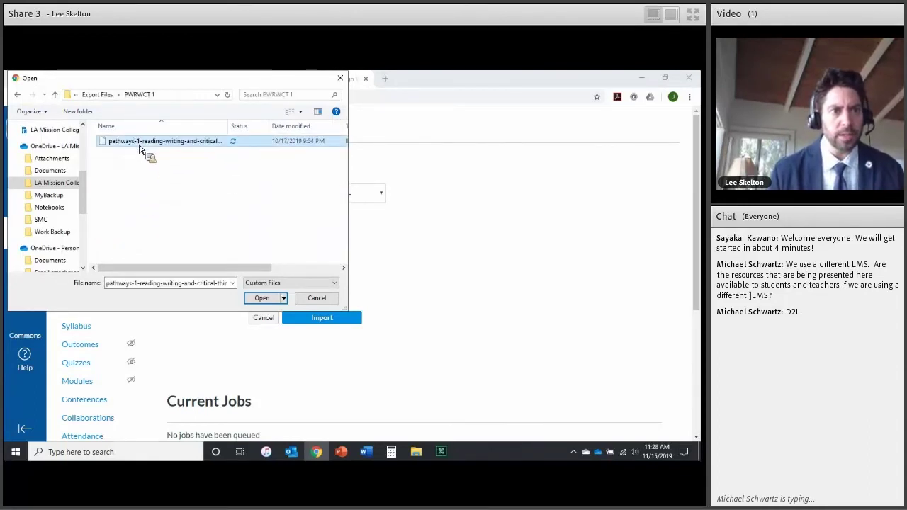
# Step: Upload the chosen .imscc package and import all of its content into the Sandbox course
pyautogui.click(262, 298)
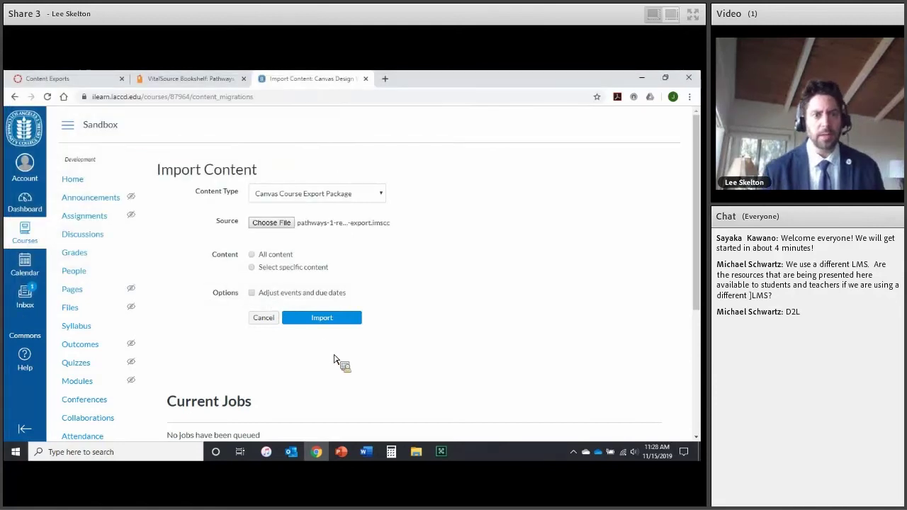
pyautogui.click(342, 324)
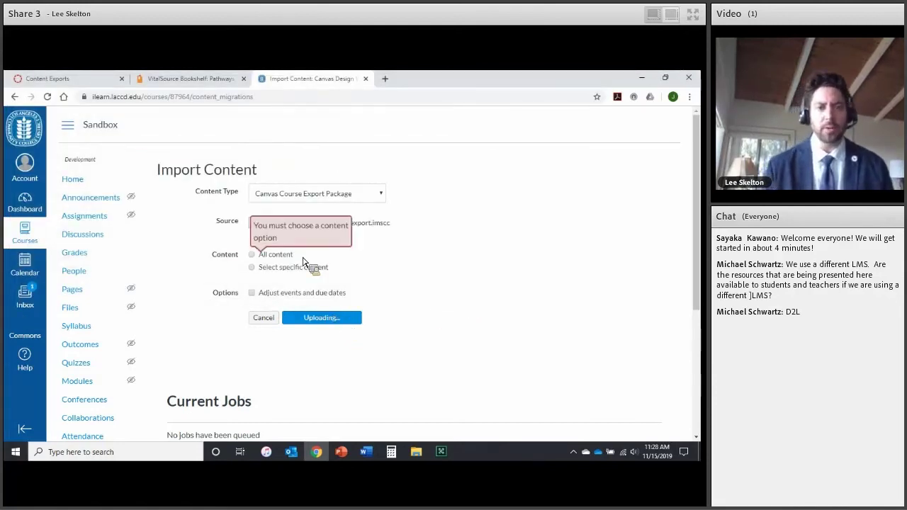
pyautogui.click(284, 261)
pyautogui.click(314, 320)
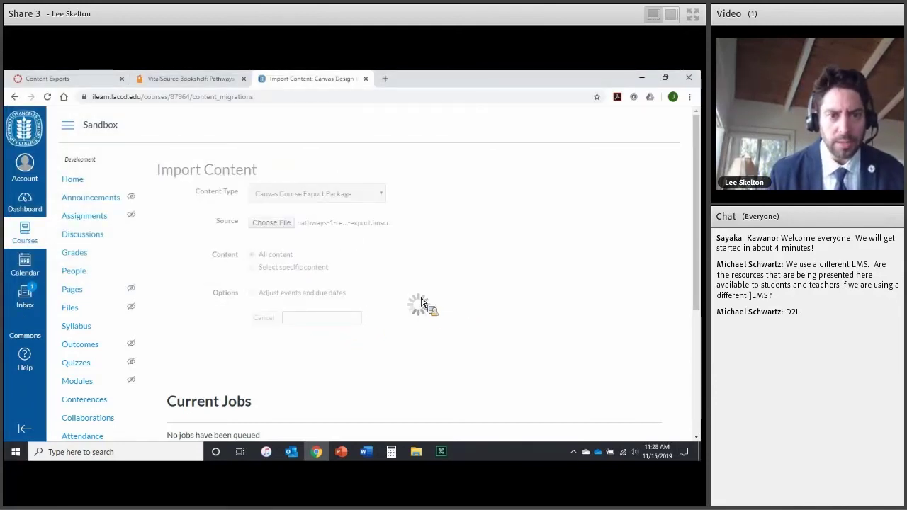
pyautogui.scroll(-1, 401, 311)
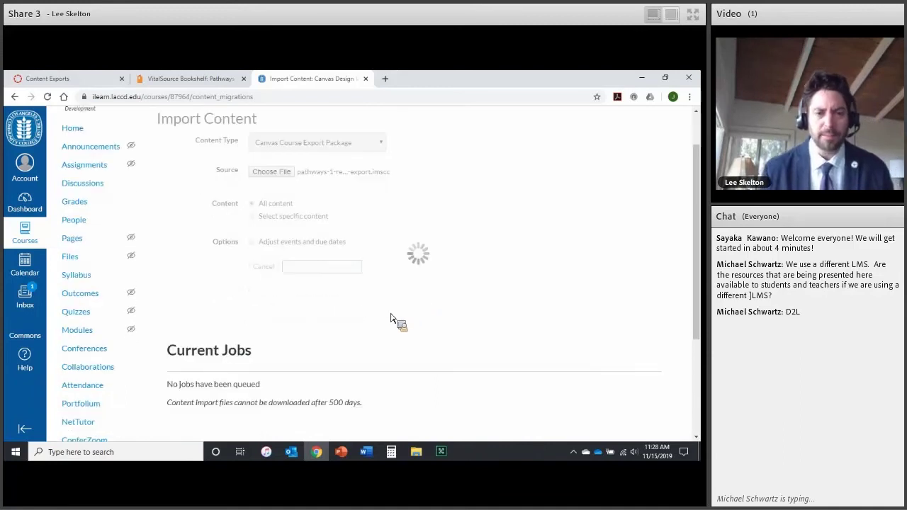
pyautogui.scroll(-1, 396, 320)
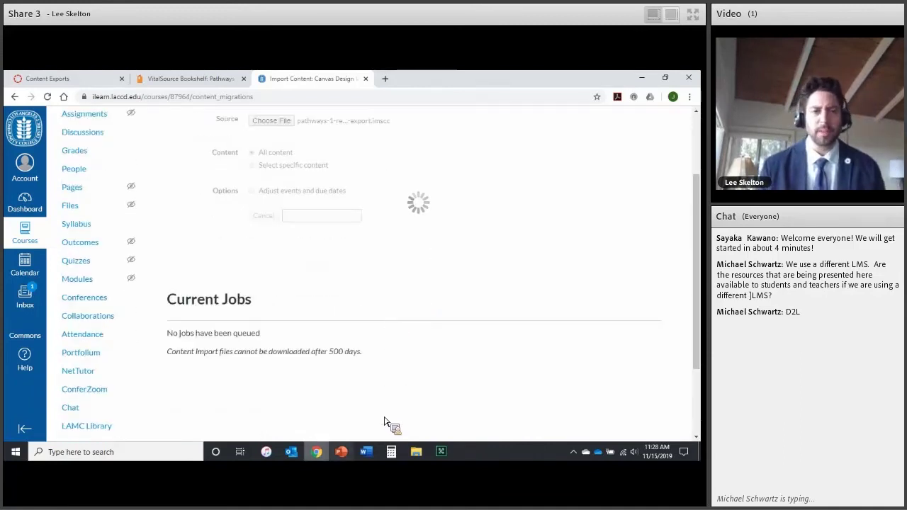
pyautogui.click(339, 457)
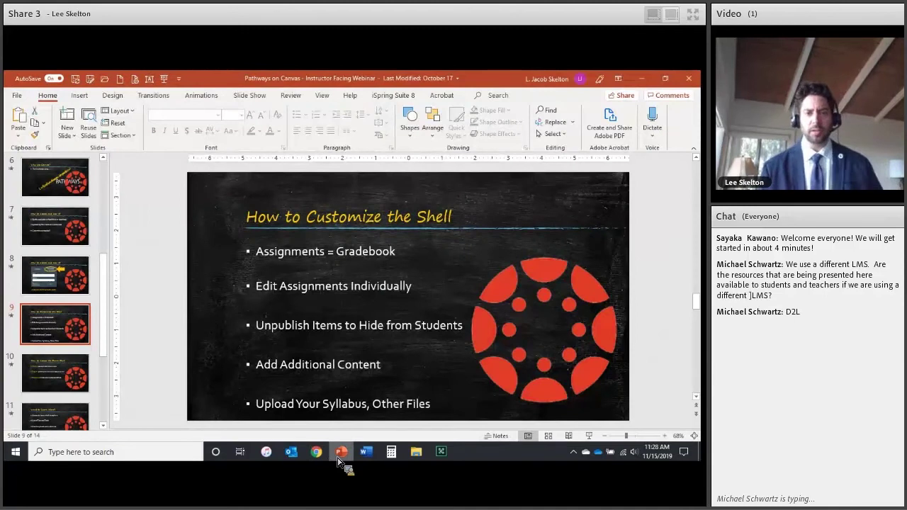
# Step: Present slides 9–10, 'How to Customize the Shell' and 'How to Access the Demo Shell', then exit the show
pyautogui.hotkey('shift', 'F5')
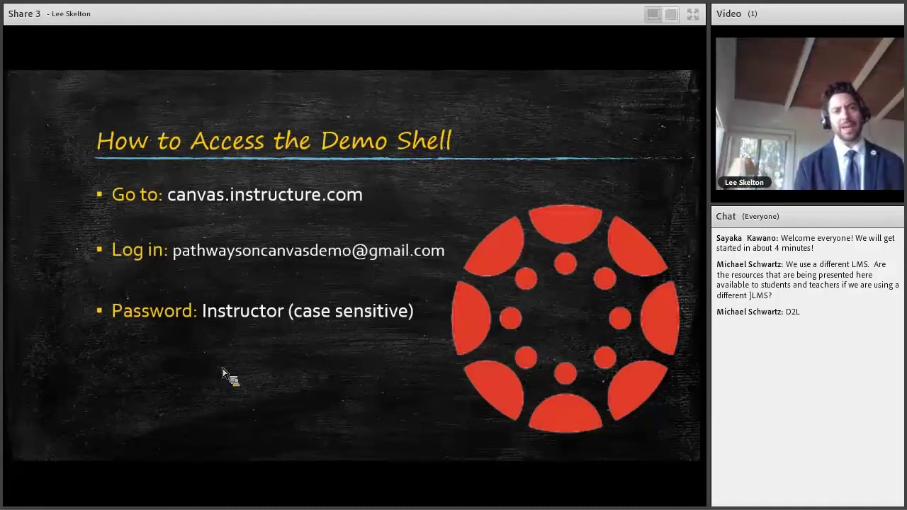
pyautogui.press('Escape')
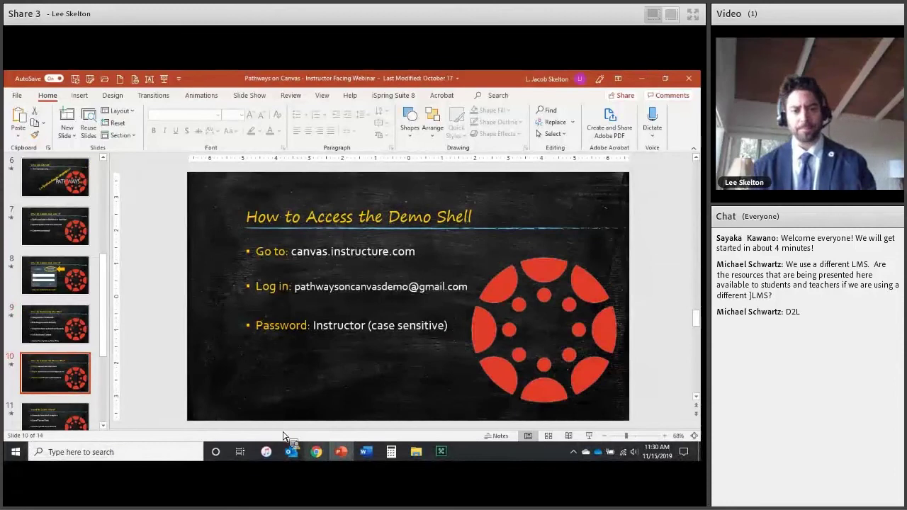
pyautogui.click(315, 451)
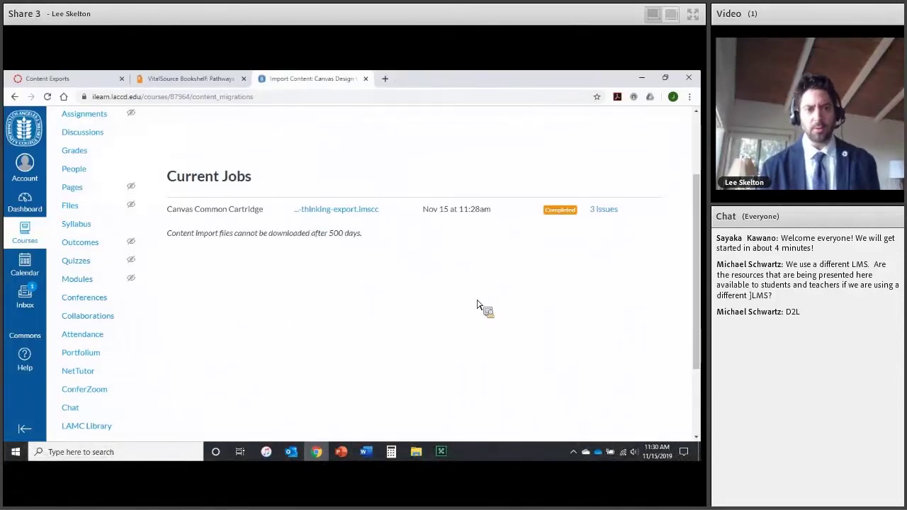
# Step: Confirm the Common Cartridge import completed and view the Sandbox home page with the Pathways welcome banner
pyautogui.scroll(2, 478, 306)
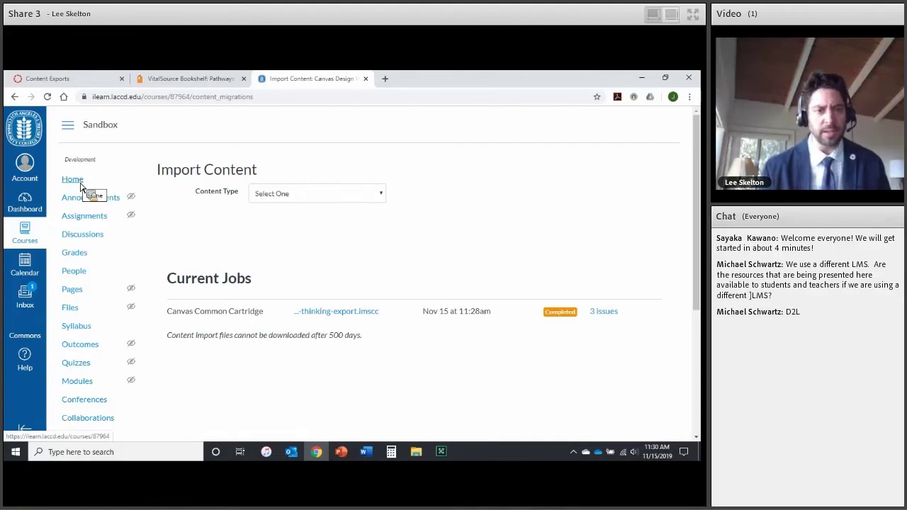
pyautogui.click(73, 179)
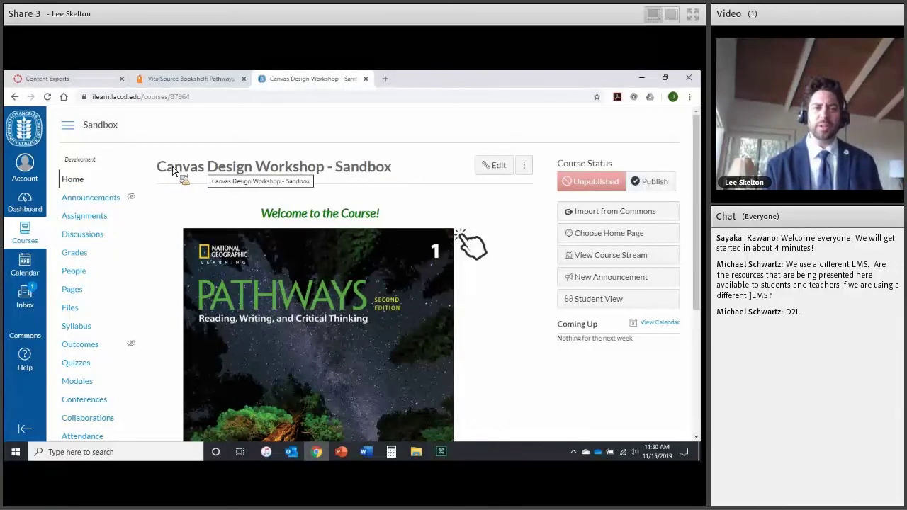
pyautogui.moveTo(287, 177); pyautogui.dragTo(78, 429)
pyautogui.scroll(-3, 97, 298)
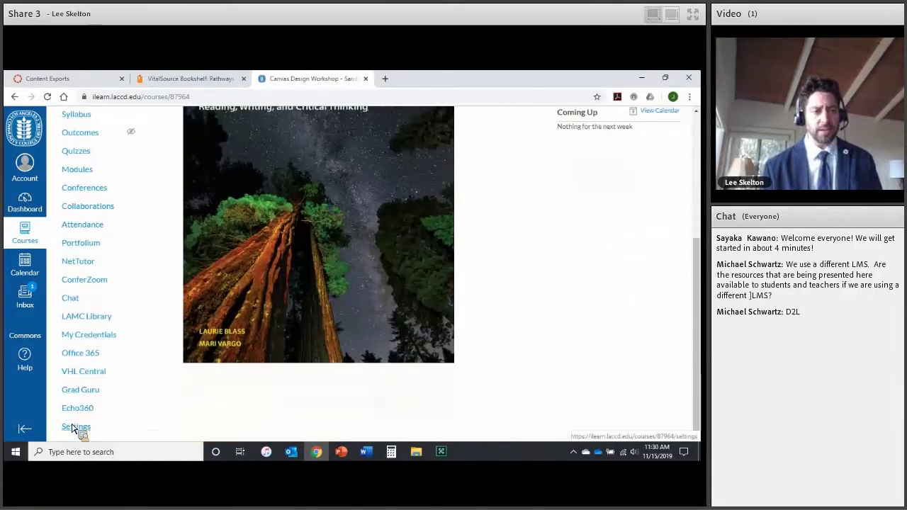
# Step: Check the course navigation settings, then open the Pathways book's table of contents from the home page
pyautogui.click(77, 426)
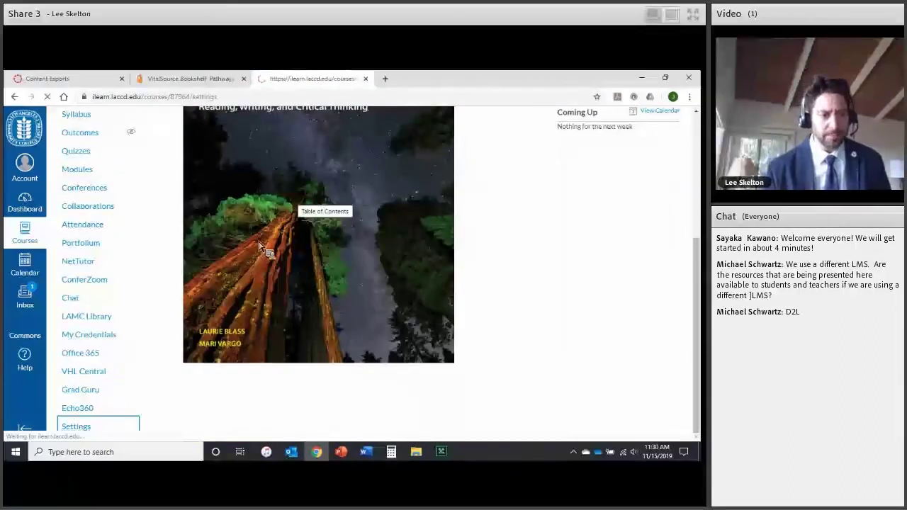
pyautogui.click(287, 165)
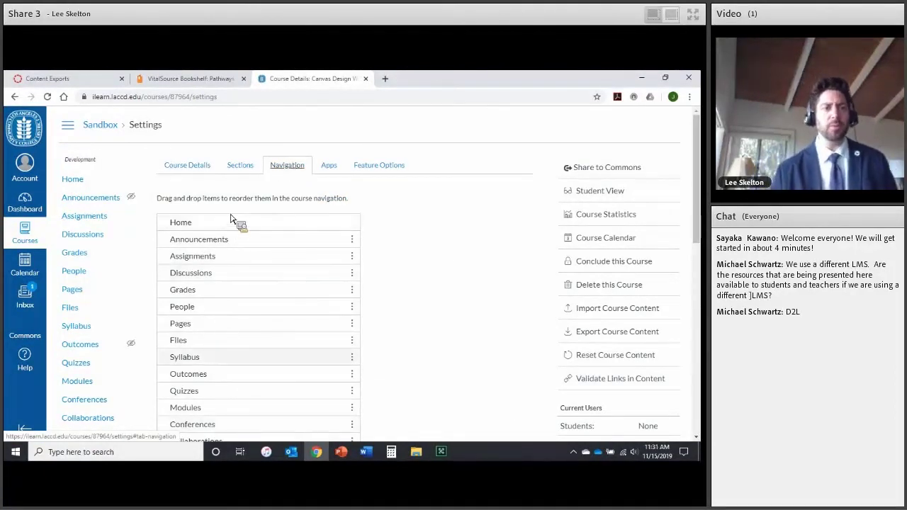
pyautogui.click(82, 183)
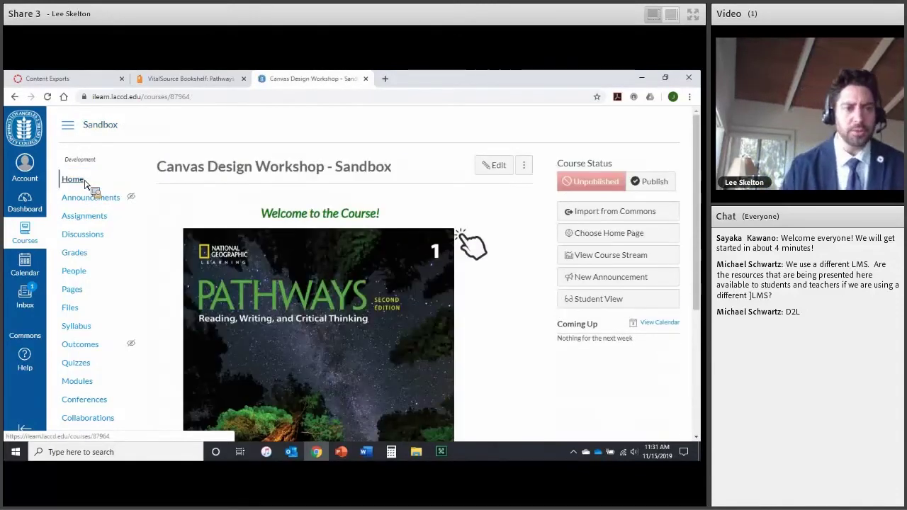
pyautogui.click(303, 242)
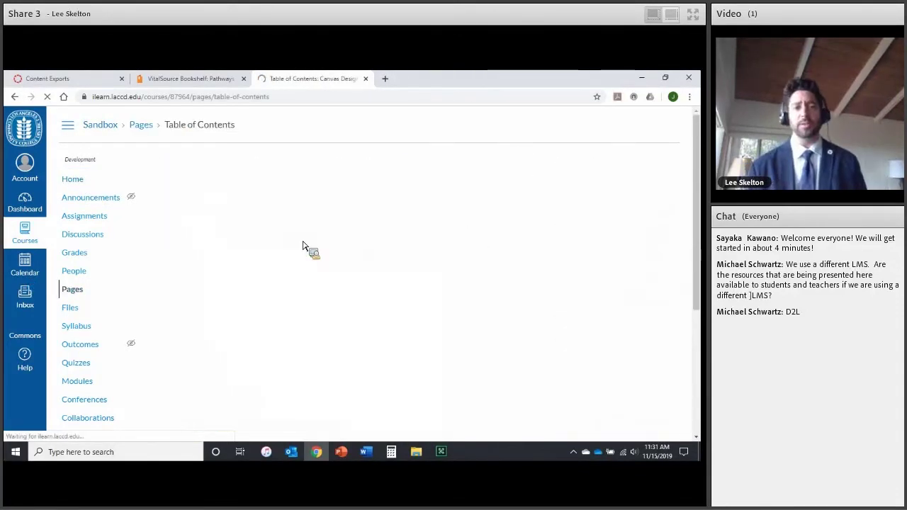
pyautogui.scroll(-3, 314, 248)
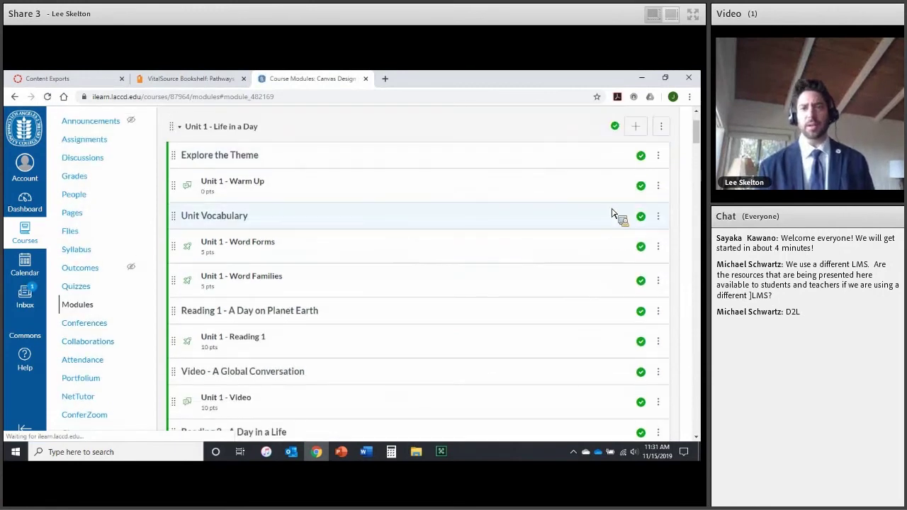
pyautogui.scroll(1, 595, 255)
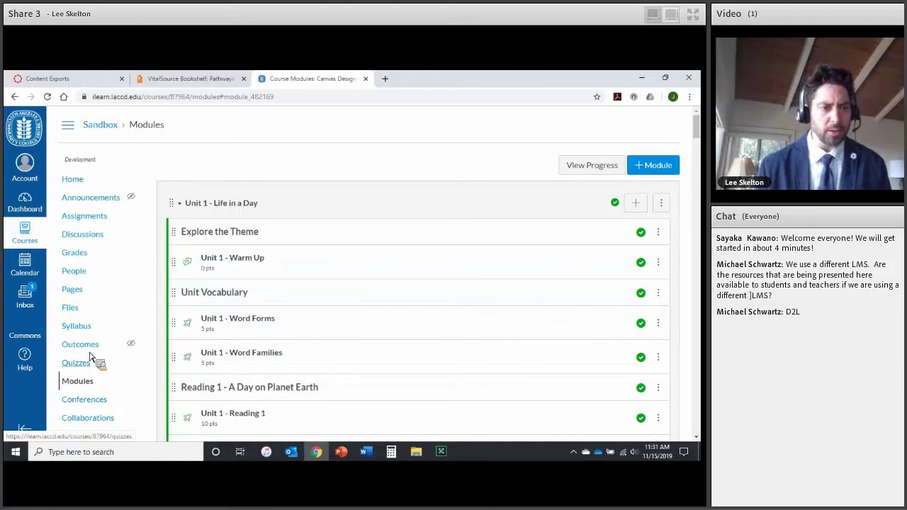
pyautogui.click(85, 220)
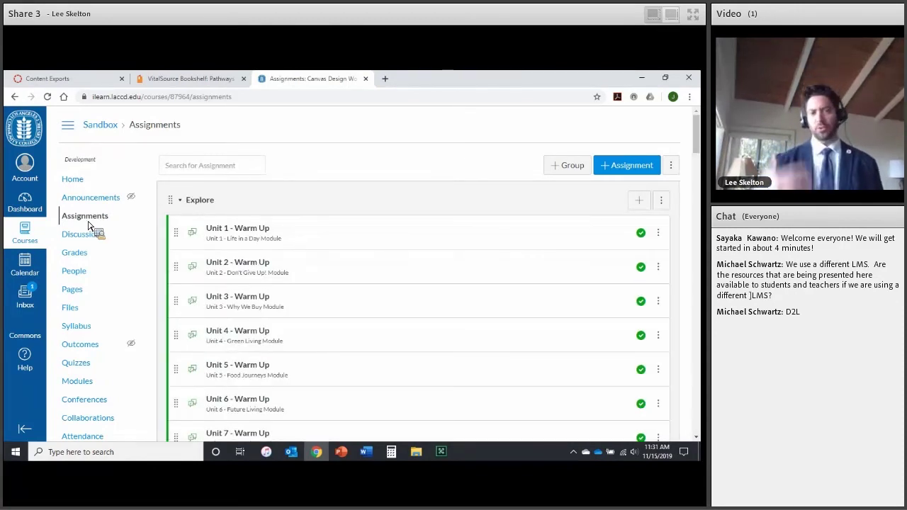
# Step: Scroll through the imported assignment groups such as Explore, Word Forms and Word Families, dismissing the mail notification
pyautogui.scroll(-1, 453, 202)
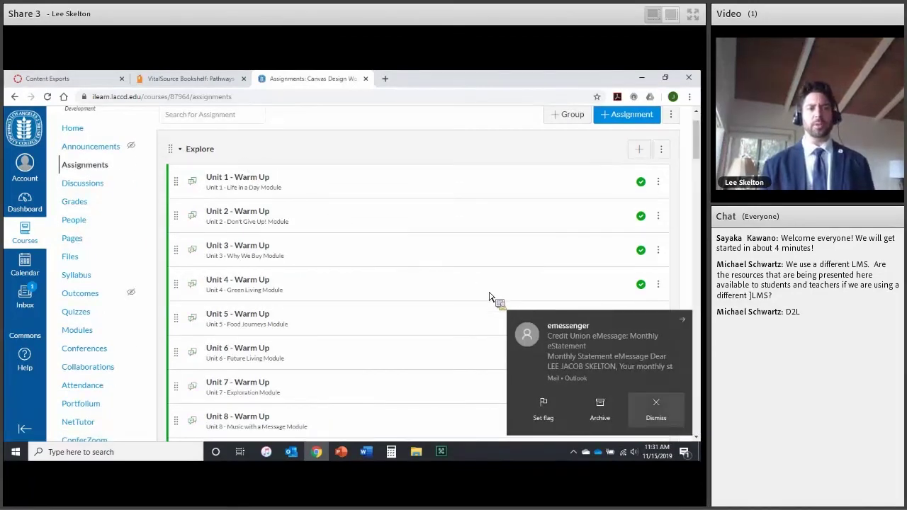
pyautogui.click(656, 413)
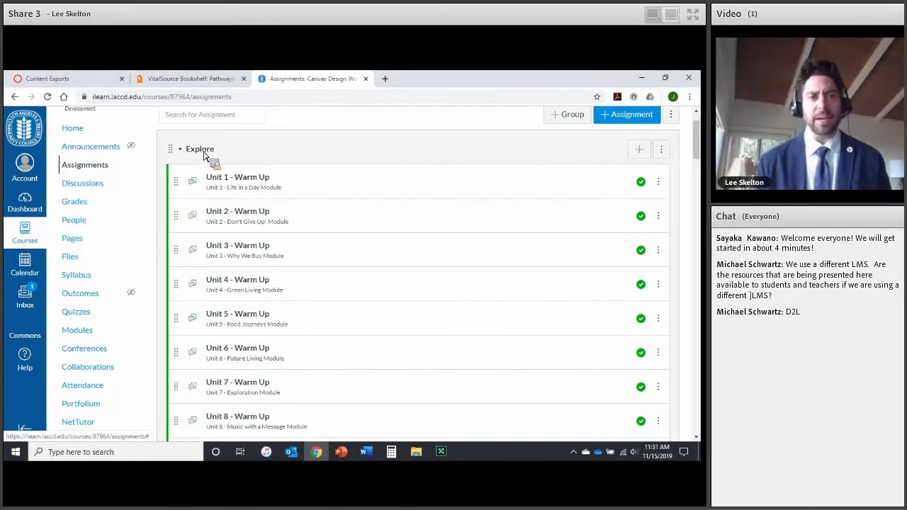
pyautogui.scroll(-3, 225, 181)
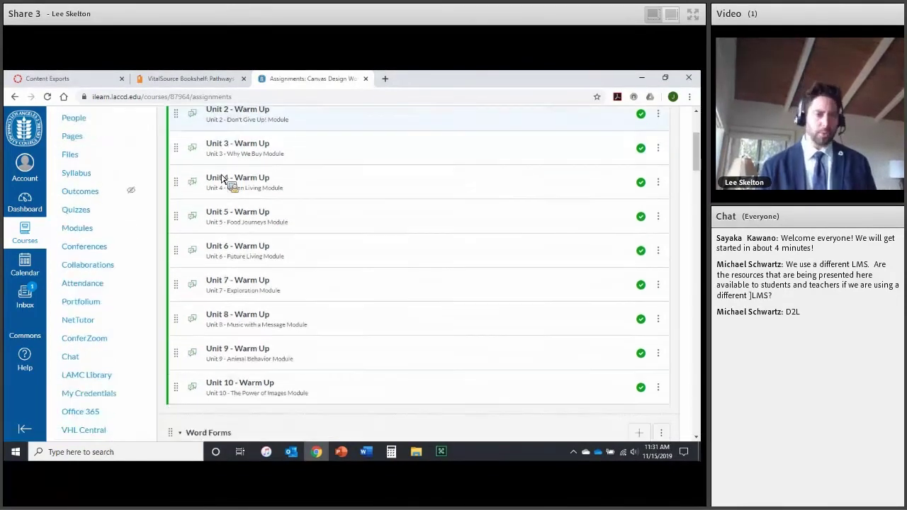
pyautogui.scroll(-2, 227, 182)
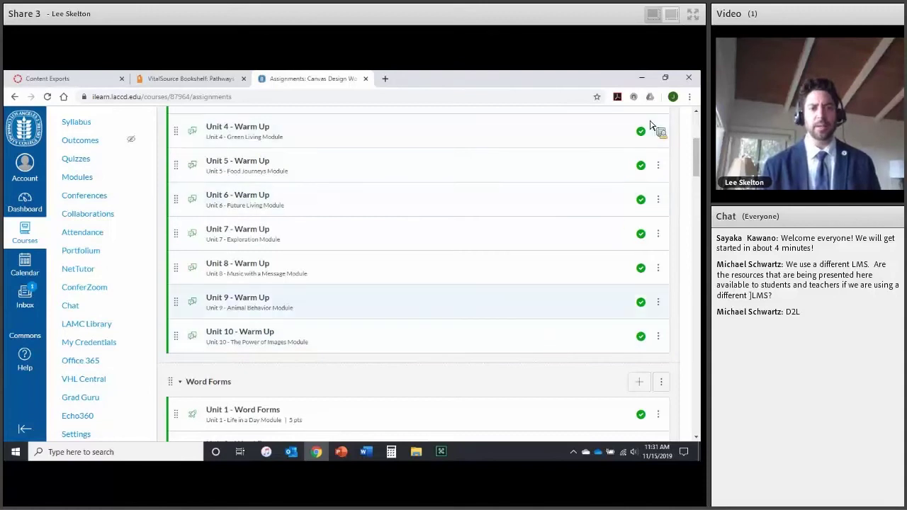
pyautogui.scroll(-4, 255, 284)
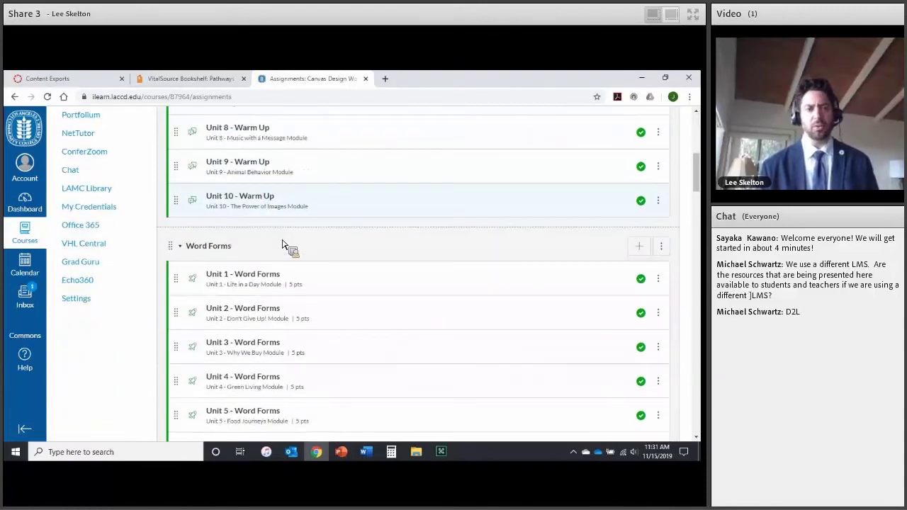
pyautogui.scroll(-2, 285, 245)
pyautogui.scroll(-6, 257, 251)
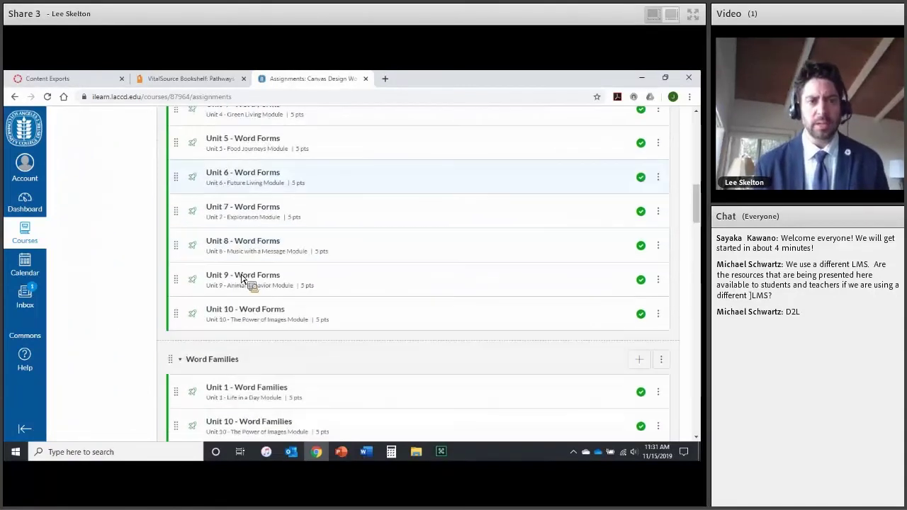
pyautogui.scroll(-9, 242, 280)
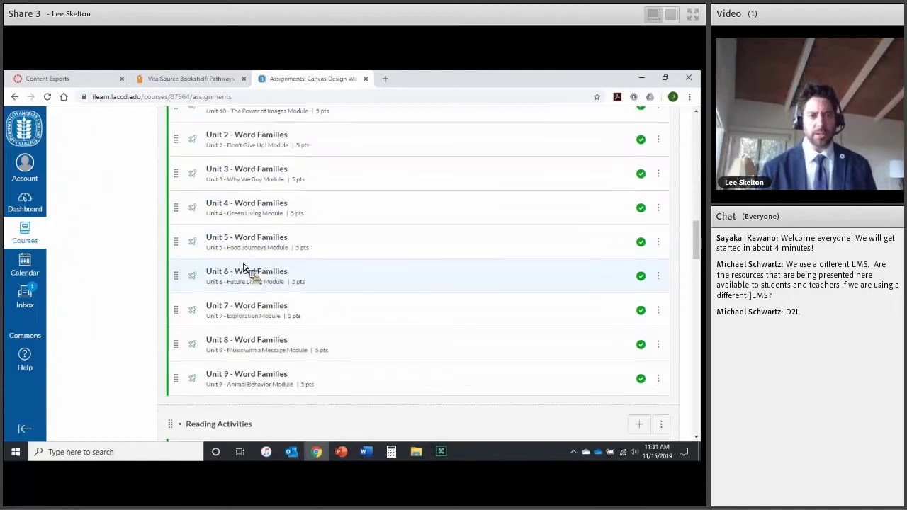
pyautogui.scroll(-8, 248, 265)
pyautogui.scroll(11, 259, 253)
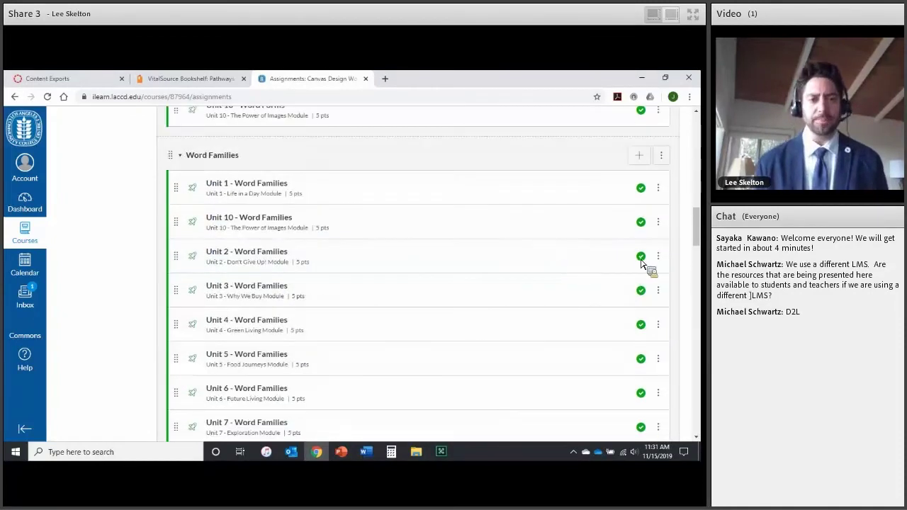
pyautogui.moveTo(700, 230); pyautogui.dragTo(704, 135)
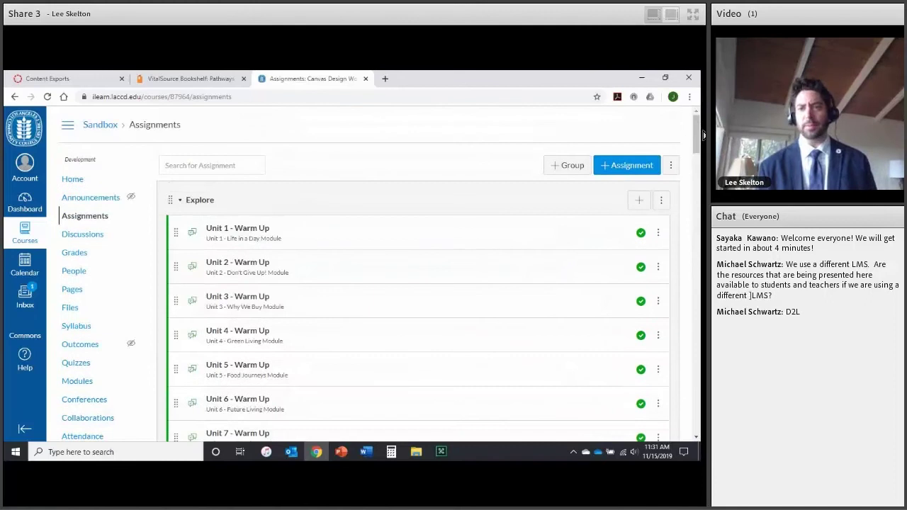
pyautogui.click(672, 167)
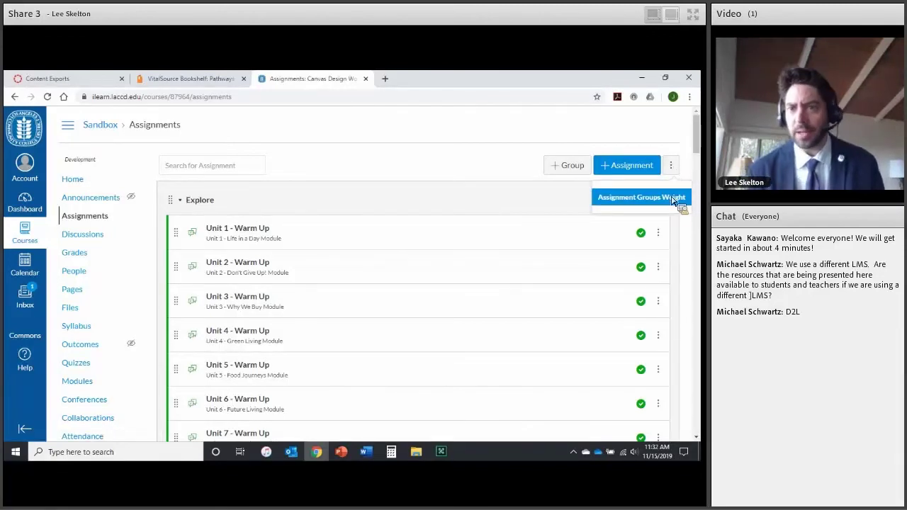
pyautogui.click(672, 201)
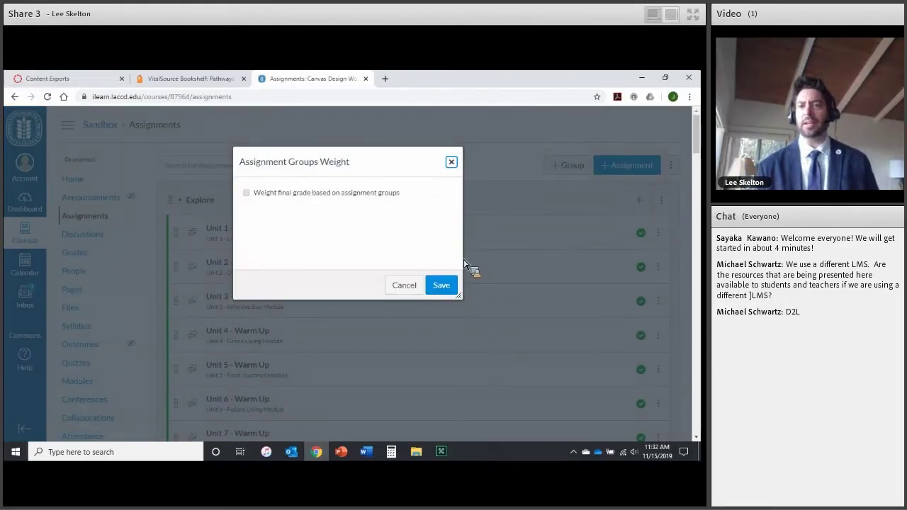
pyautogui.click(318, 196)
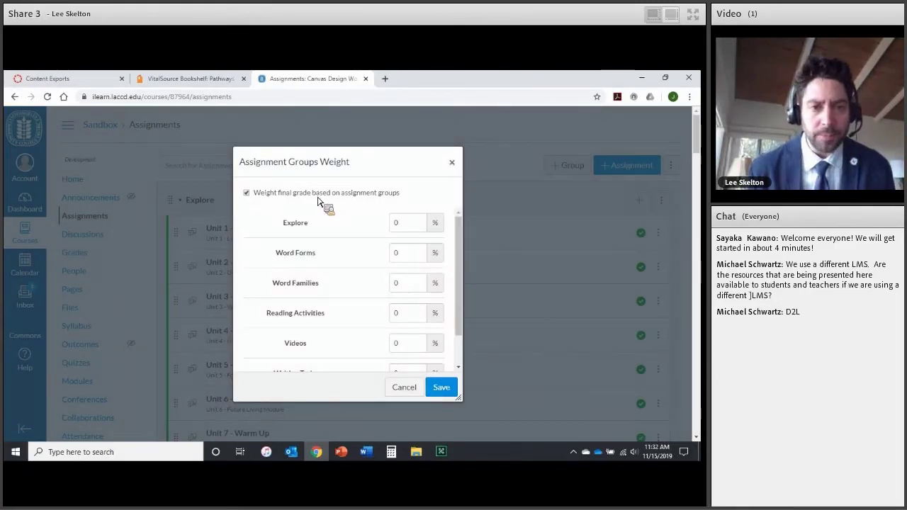
pyautogui.scroll(-5, 347, 221)
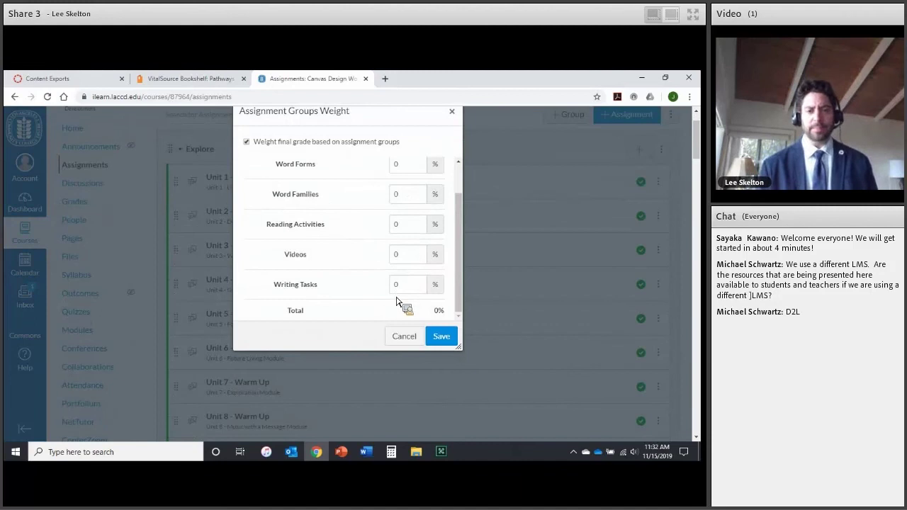
pyautogui.scroll(1, 400, 308)
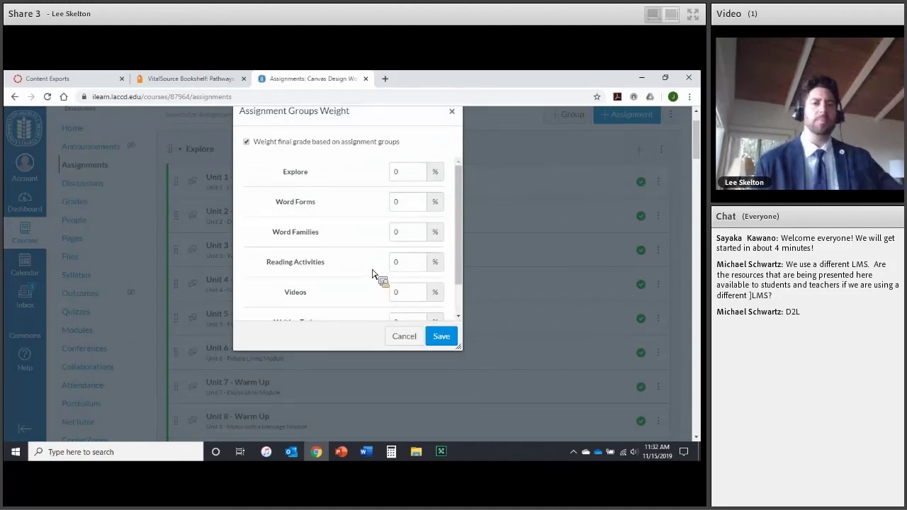
pyautogui.scroll(-1, 372, 274)
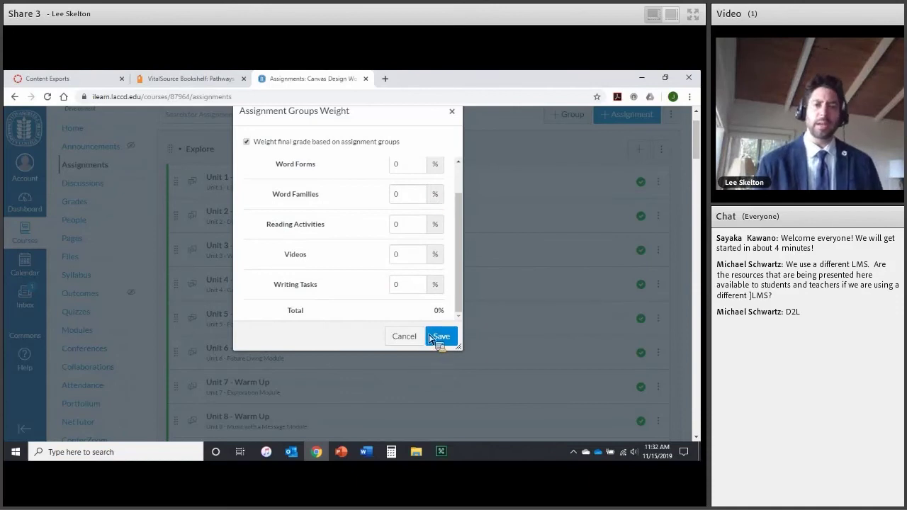
pyautogui.scroll(1, 391, 227)
pyautogui.click(397, 176)
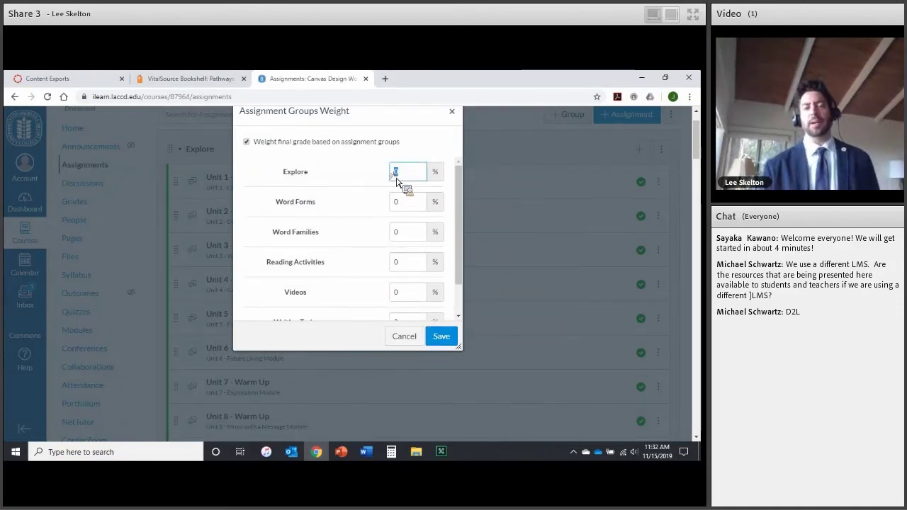
pyautogui.write('1')
pyautogui.click(407, 207)
pyautogui.write('1')
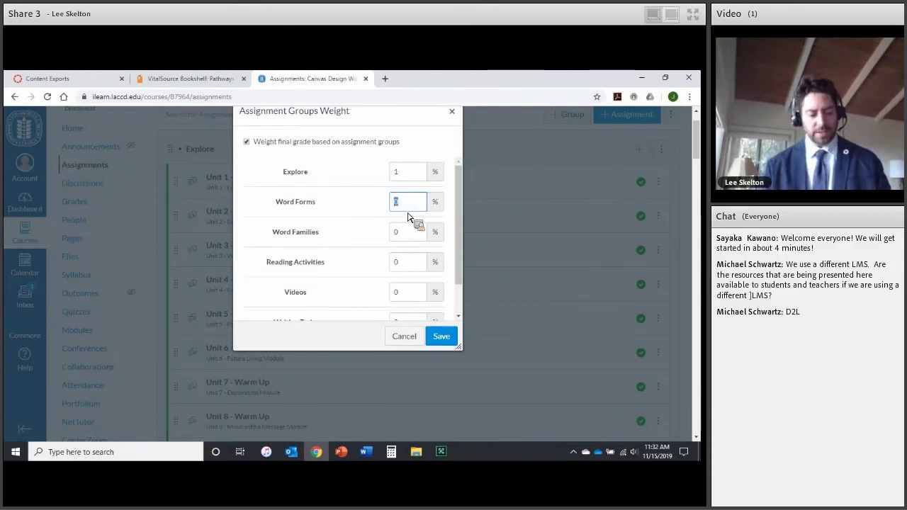
pyautogui.click(403, 237)
pyautogui.write('1')
pyautogui.click(408, 263)
pyautogui.write('1')
pyautogui.scroll(-1, 364, 281)
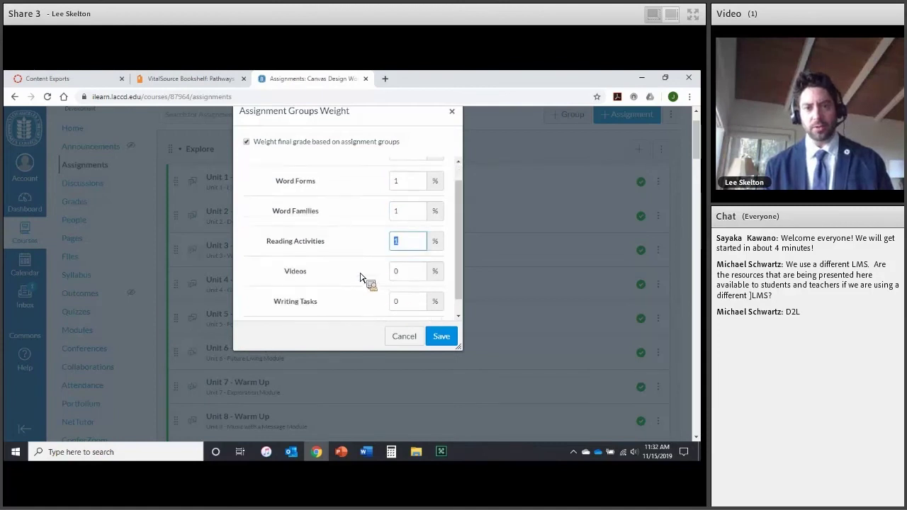
pyautogui.click(406, 257)
pyautogui.write('1')
pyautogui.click(408, 284)
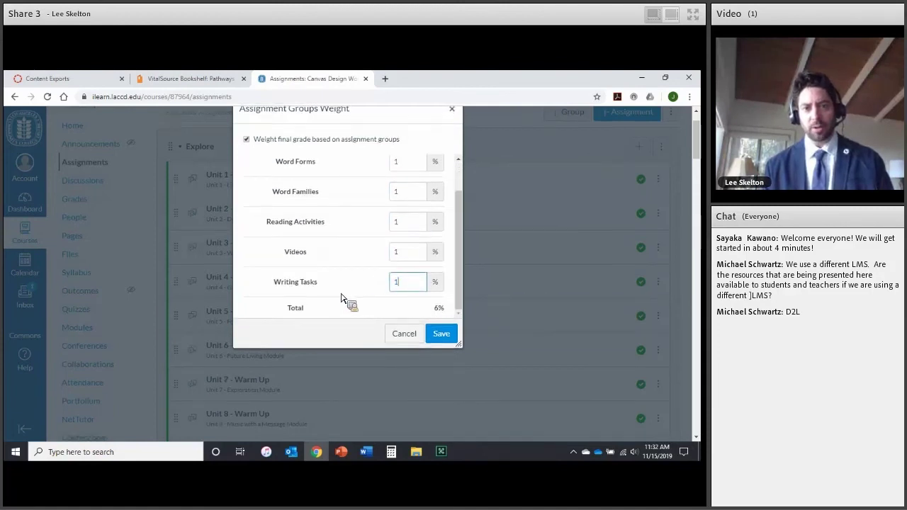
pyautogui.scroll(-1, 383, 300)
pyautogui.write('1')
pyautogui.scroll(5, 425, 273)
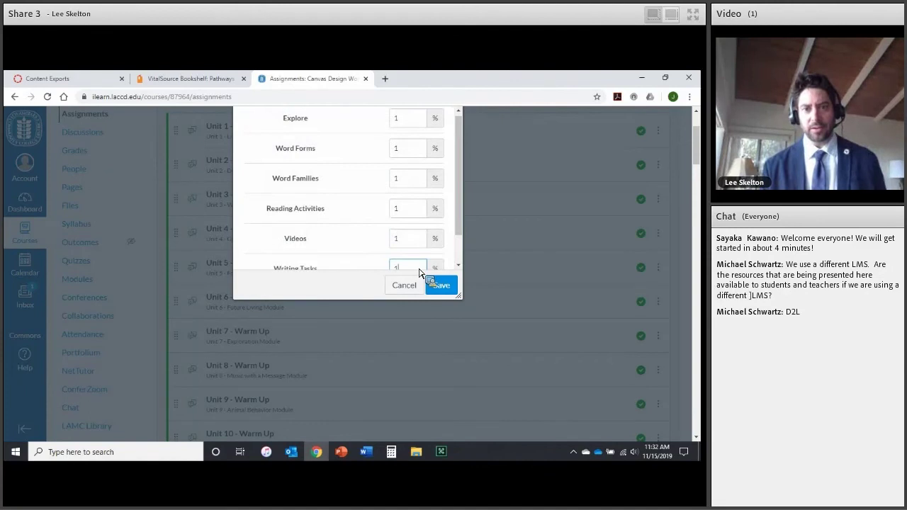
pyautogui.click(405, 177)
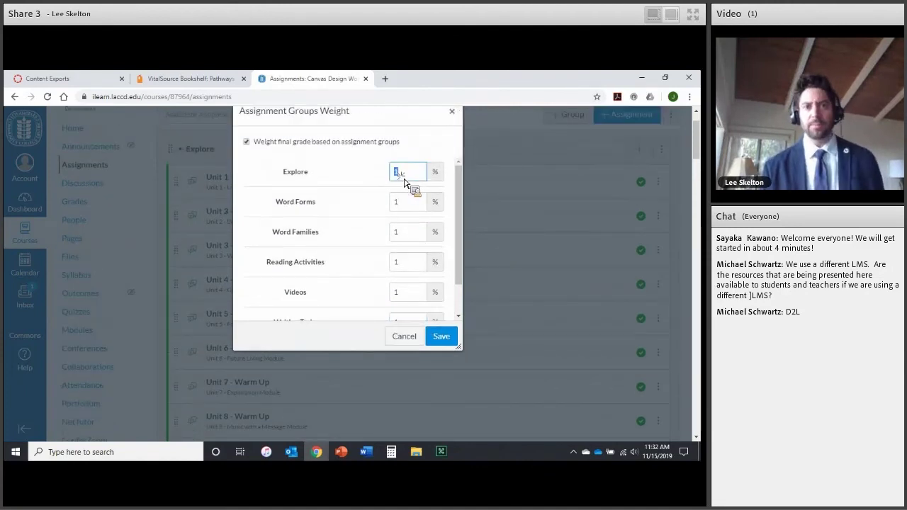
pyautogui.write('0')
pyautogui.scroll(-4, 376, 216)
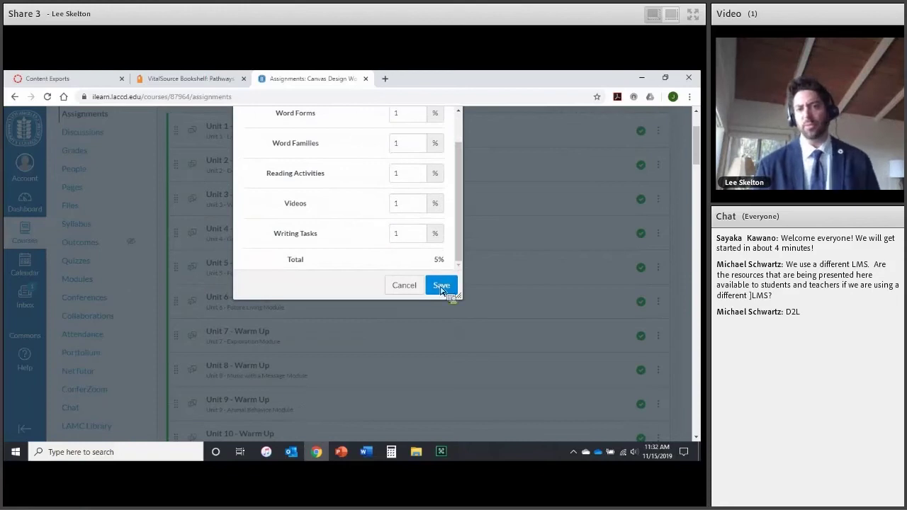
pyautogui.click(395, 289)
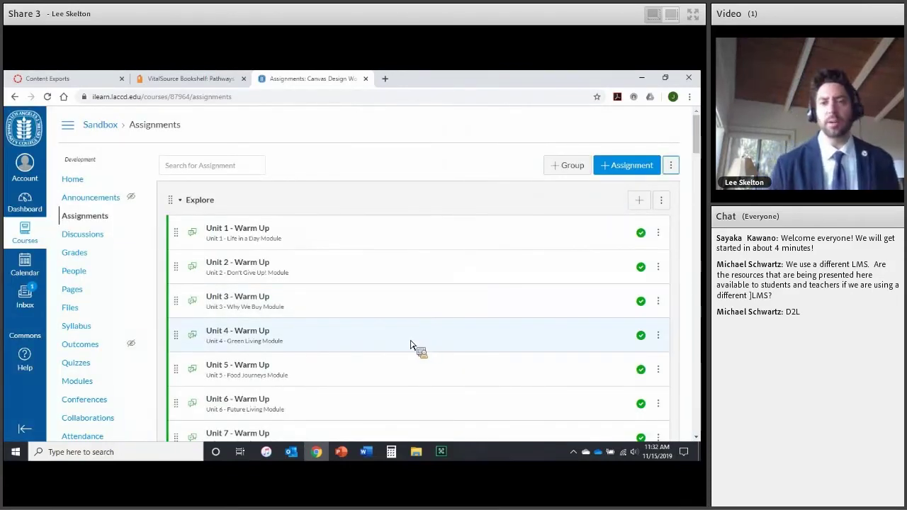
# Step: Review the Sandbox gradebook's Unit 1 - Warm Up column, then return to the course home page
pyautogui.click(95, 259)
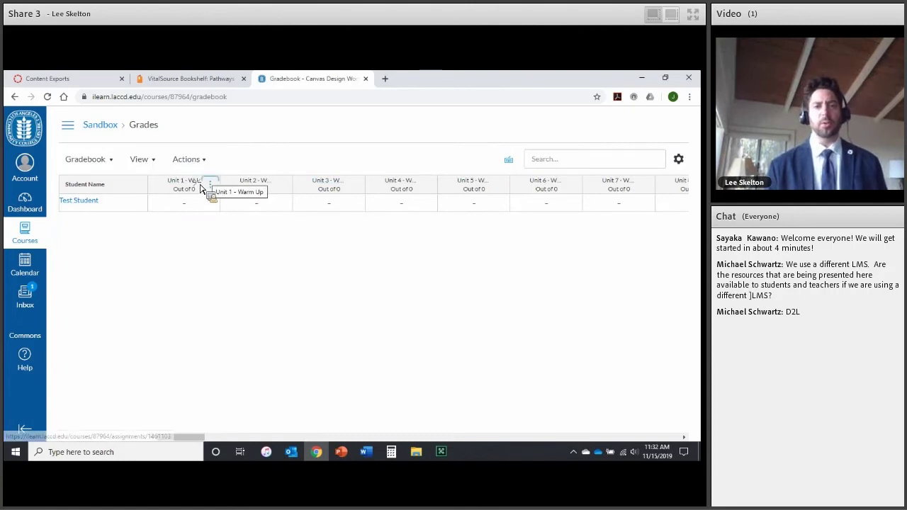
pyautogui.click(210, 184)
pyautogui.moveTo(185, 189); pyautogui.dragTo(97, 130)
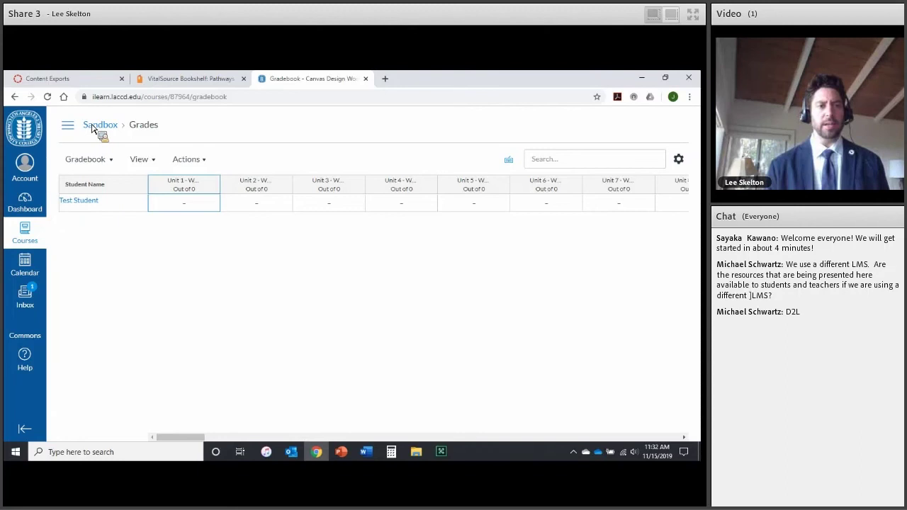
pyautogui.click(100, 126)
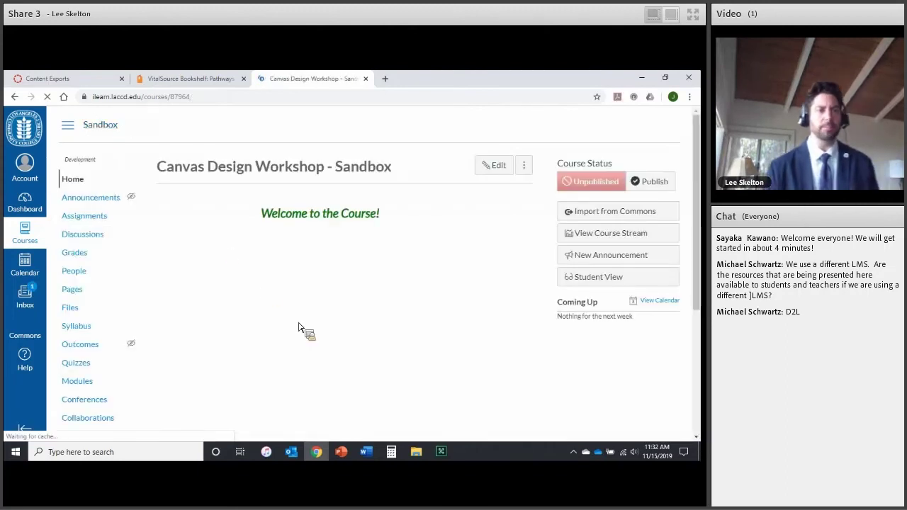
pyautogui.moveTo(341, 457)
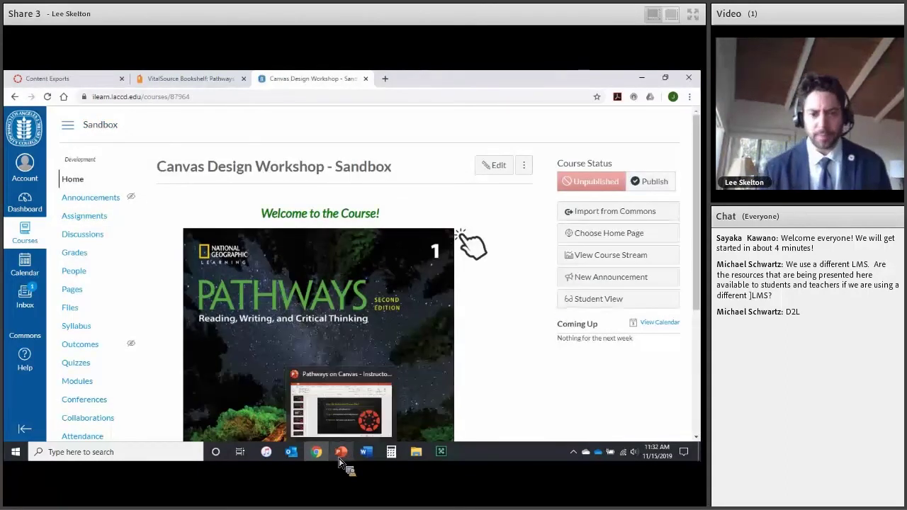
pyautogui.click(340, 460)
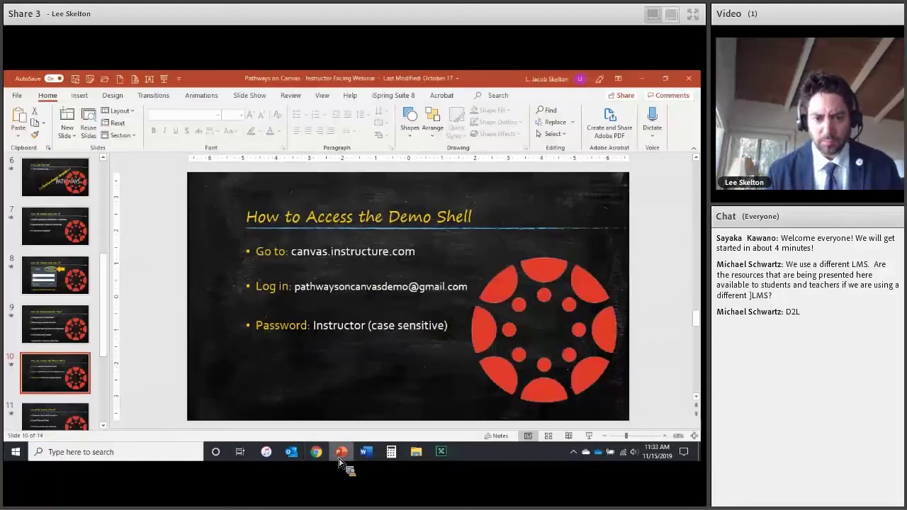
# Step: Present from the demo-shell access slide through the learn-more slides to Canvas Wrap-Up
pyautogui.hotkey('shift', 'F5')
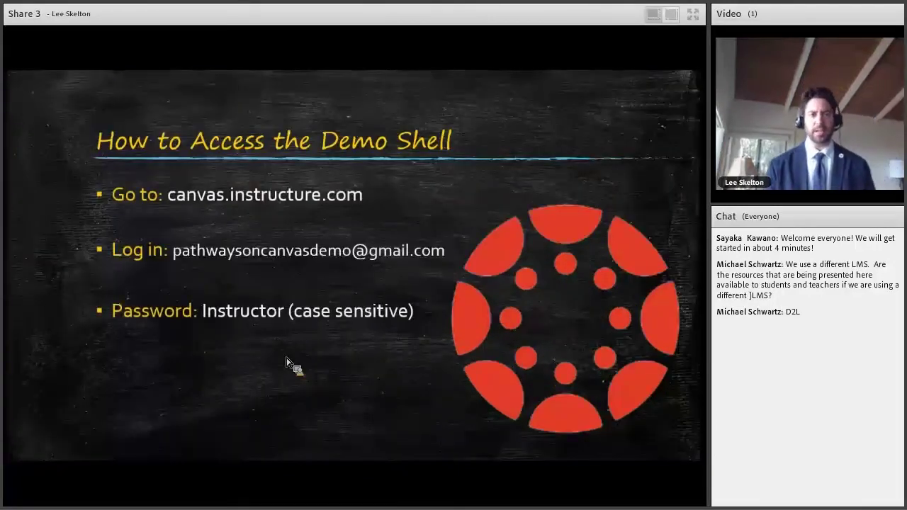
pyautogui.press('Right')
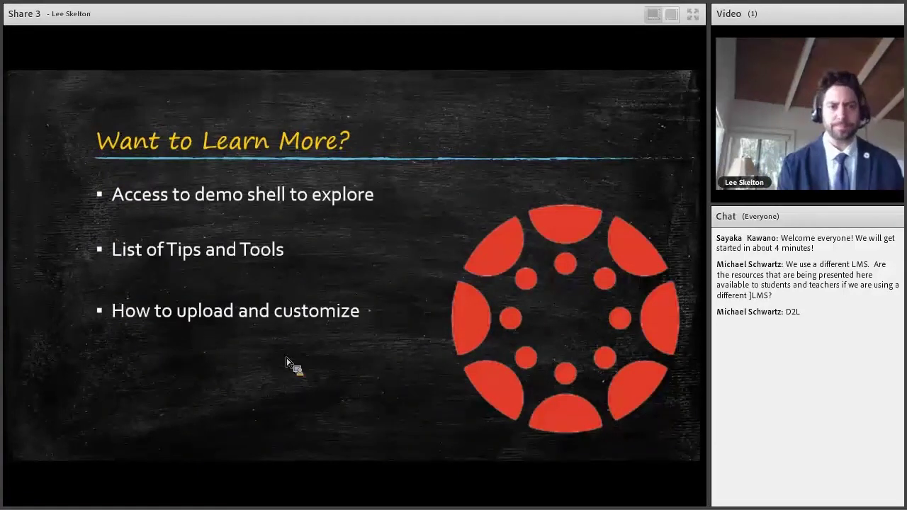
pyautogui.press('Left')
pyautogui.press('Left')
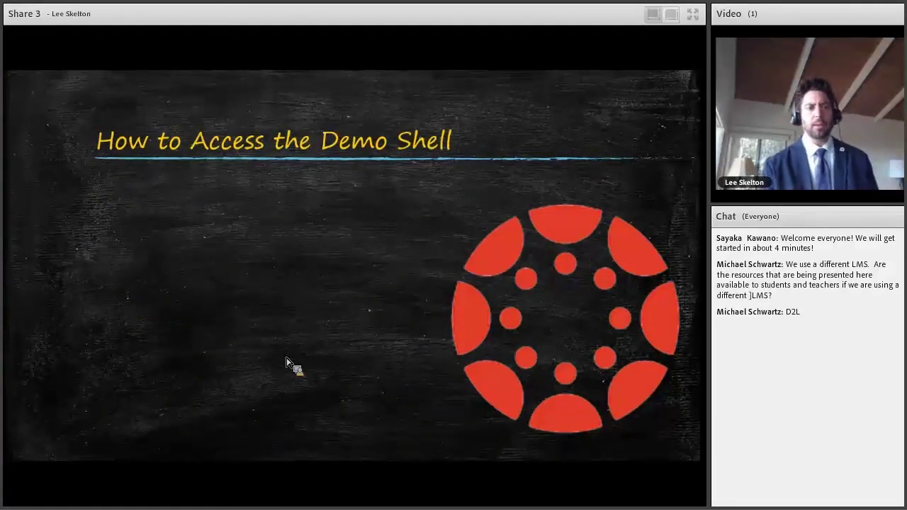
pyautogui.press('Left')
pyautogui.press('Left')
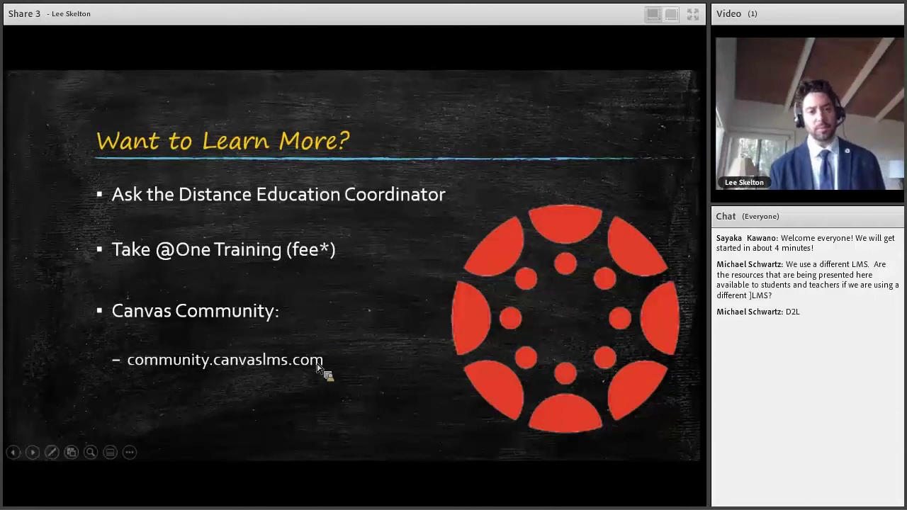
pyautogui.press('Right')
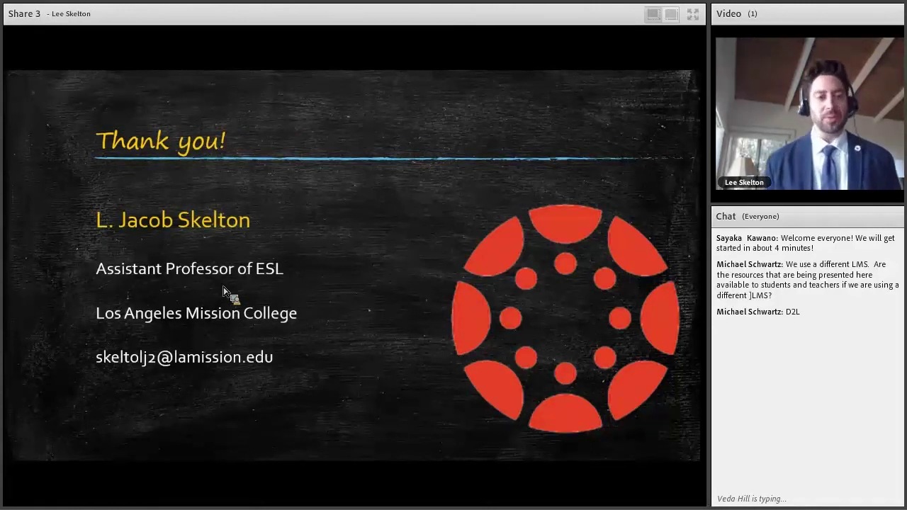
# Step: End the slideshow after the Thank you! slide
pyautogui.press('Escape')
# Step: Read the Adobe Connect chat, then return to PowerPoint on the Thank you! slide
pyautogui.click(440, 453)
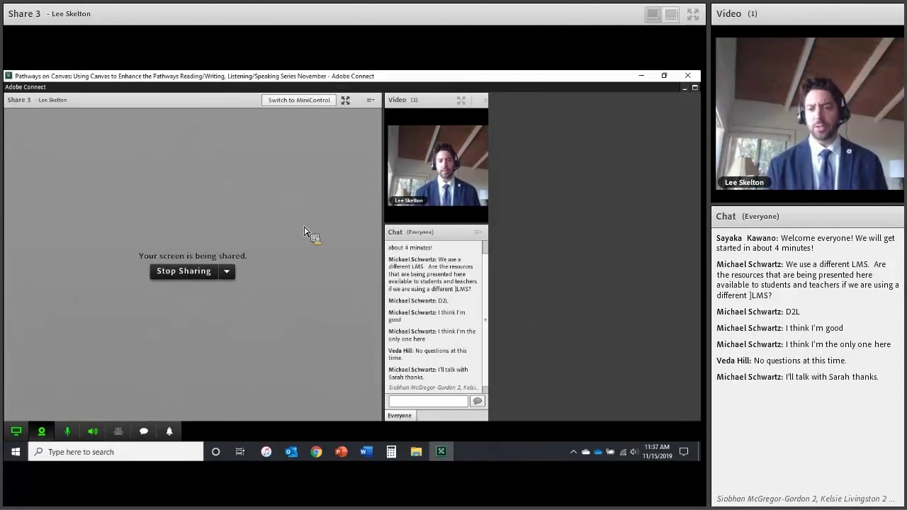
pyautogui.click(341, 455)
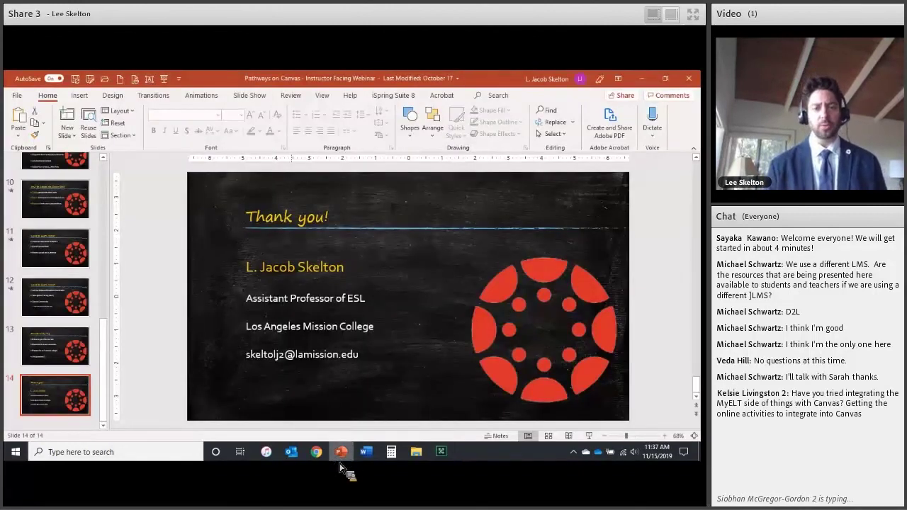
# Step: Present the Thank you! slide full screen, then switch to the Adobe Connect chat
pyautogui.hotkey('shift', 'F5')
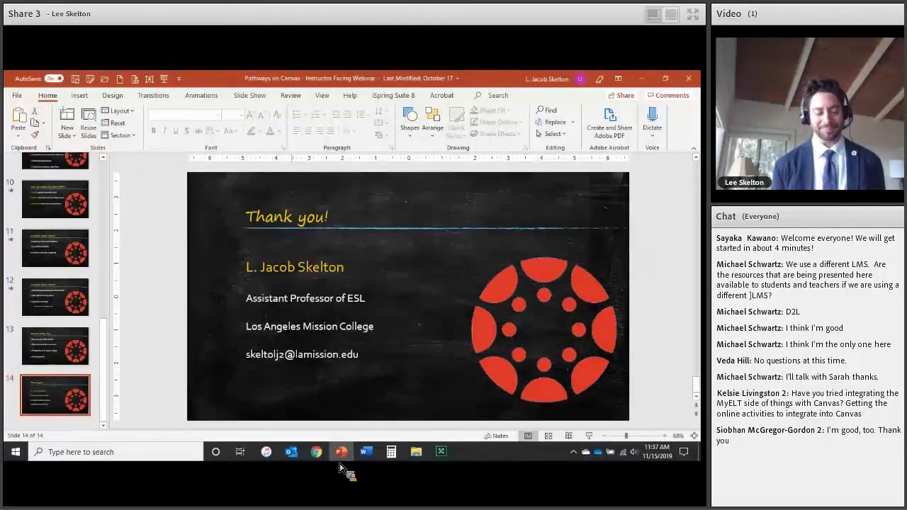
pyautogui.click(442, 452)
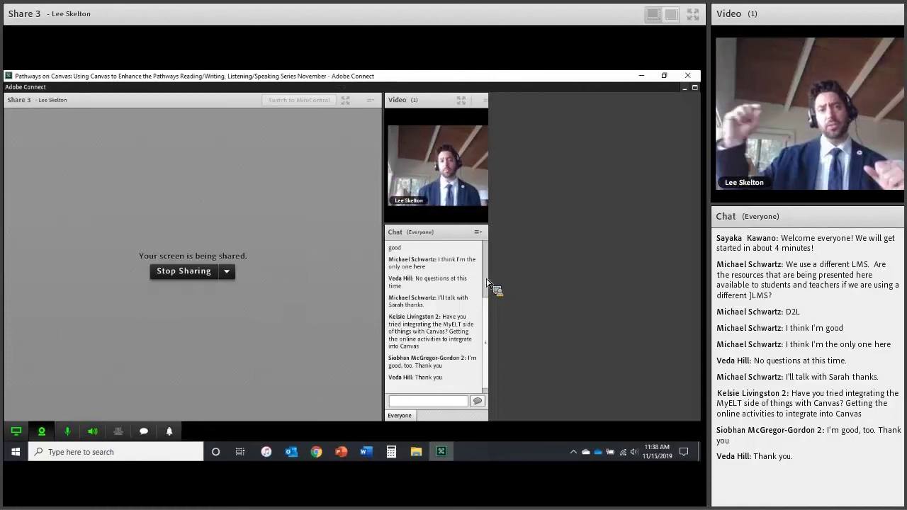
# Step: Bring the Canvas Design Workshop - Sandbox course home page back into the shared view
pyautogui.click(316, 453)
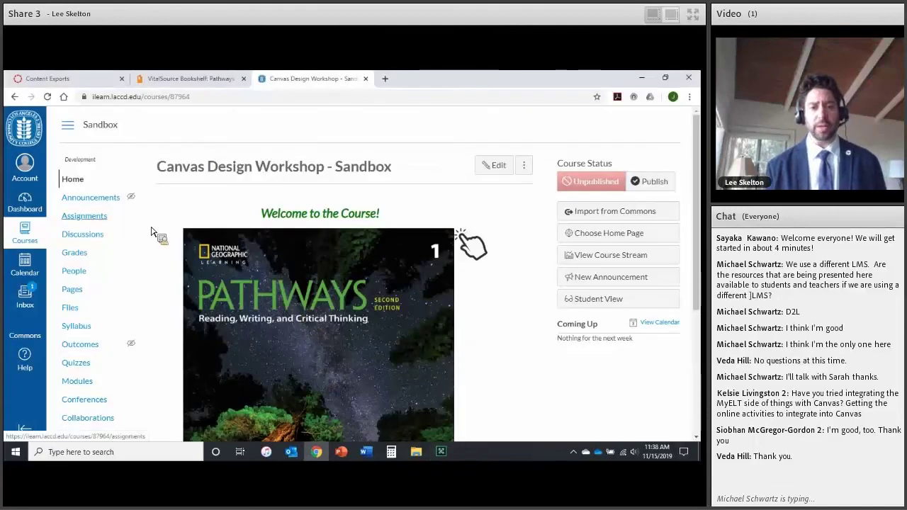
# Step: On the Modules page, add a 'Link to MyELT' module at the end of the list and start adding an item to it
pyautogui.scroll(-3, 93, 273)
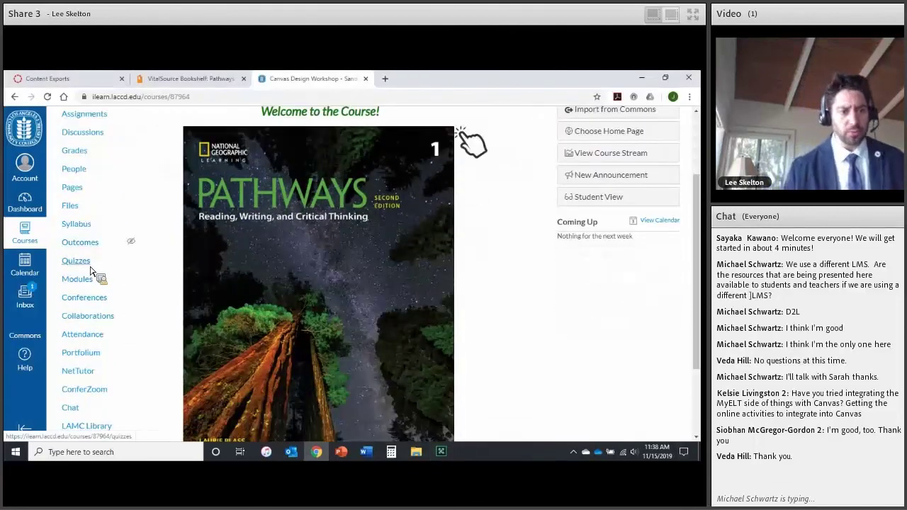
pyautogui.scroll(2, 92, 248)
pyautogui.scroll(-1, 99, 204)
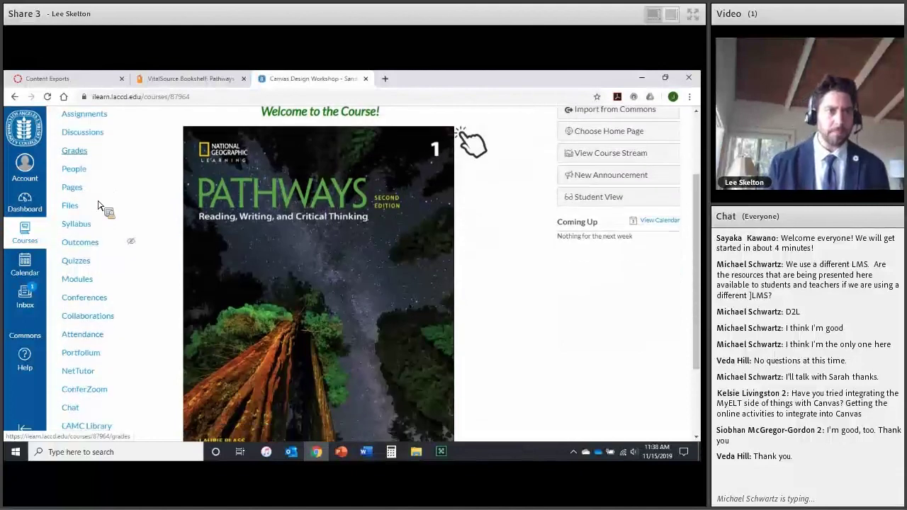
pyautogui.click(96, 282)
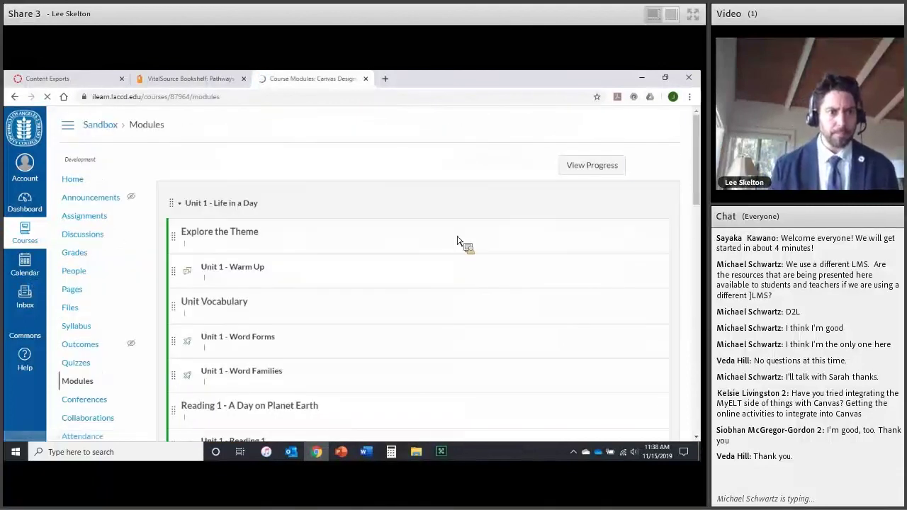
pyautogui.click(646, 172)
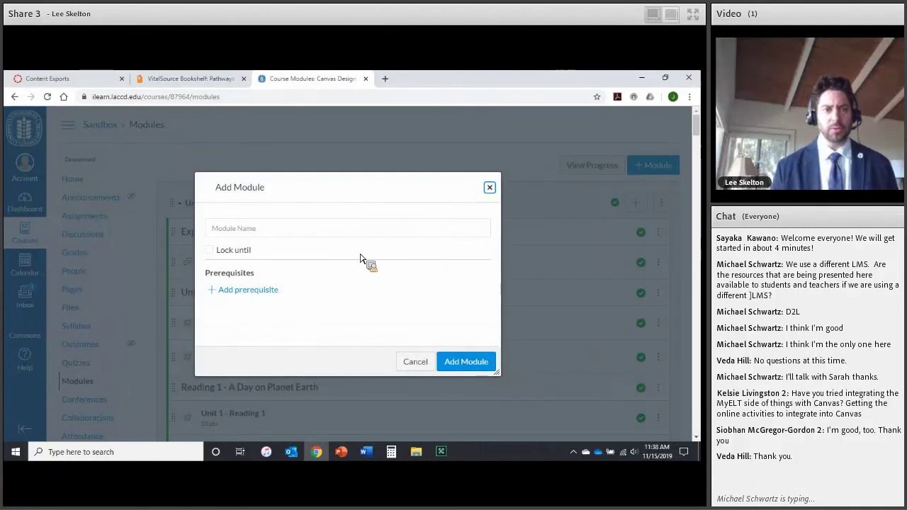
pyautogui.click(307, 235)
pyautogui.write('Link to MyELT')
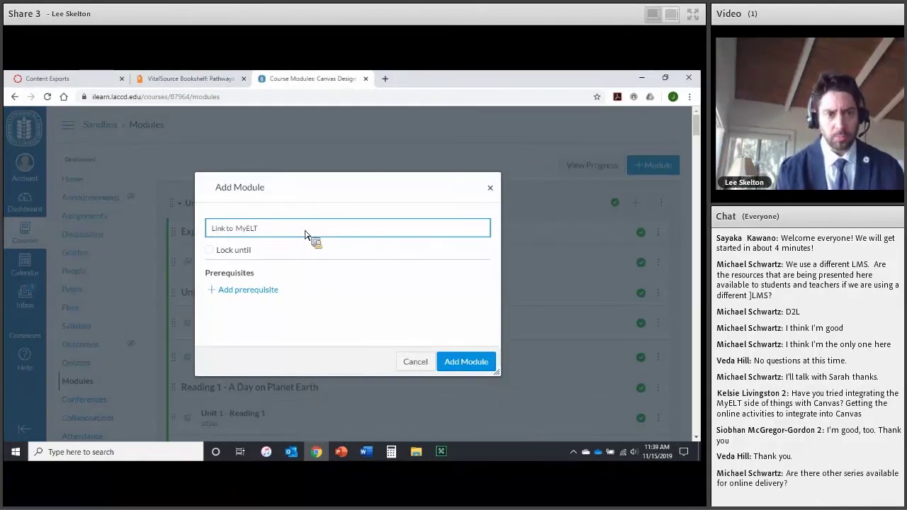
pyautogui.click(474, 366)
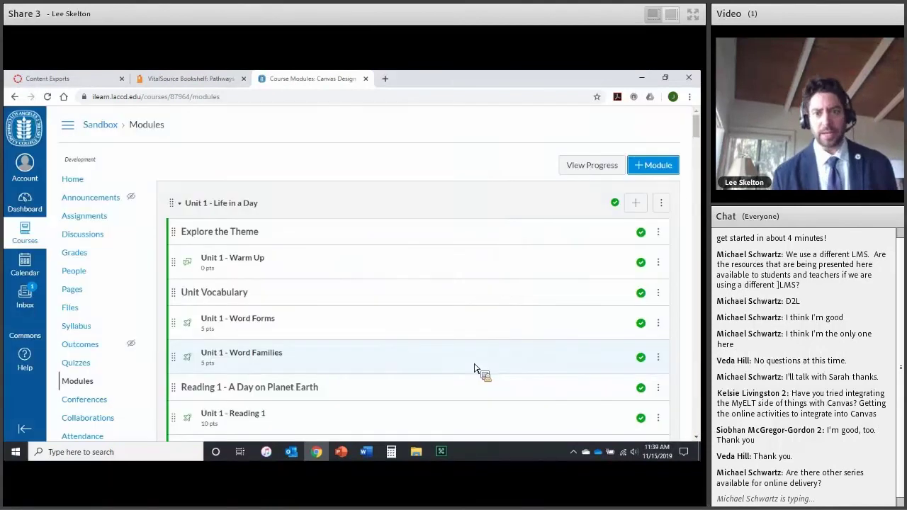
pyautogui.scroll(-2, 476, 370)
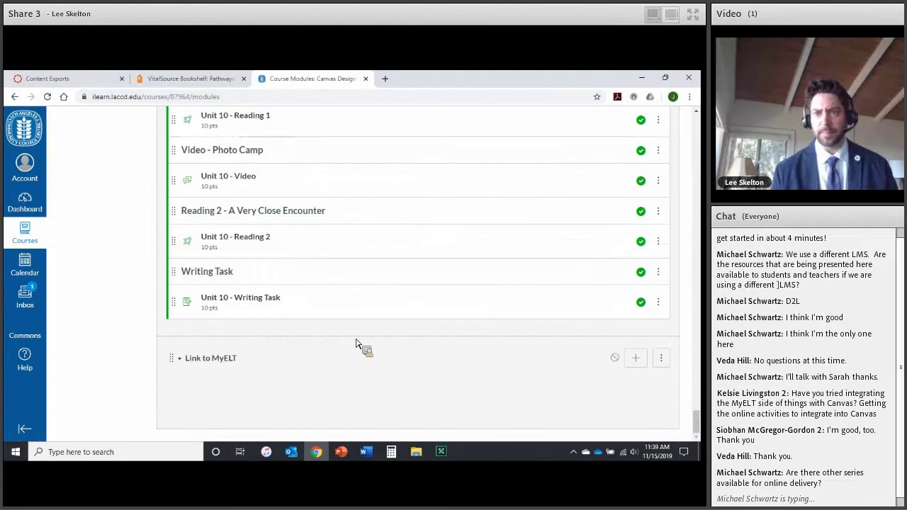
pyautogui.click(636, 358)
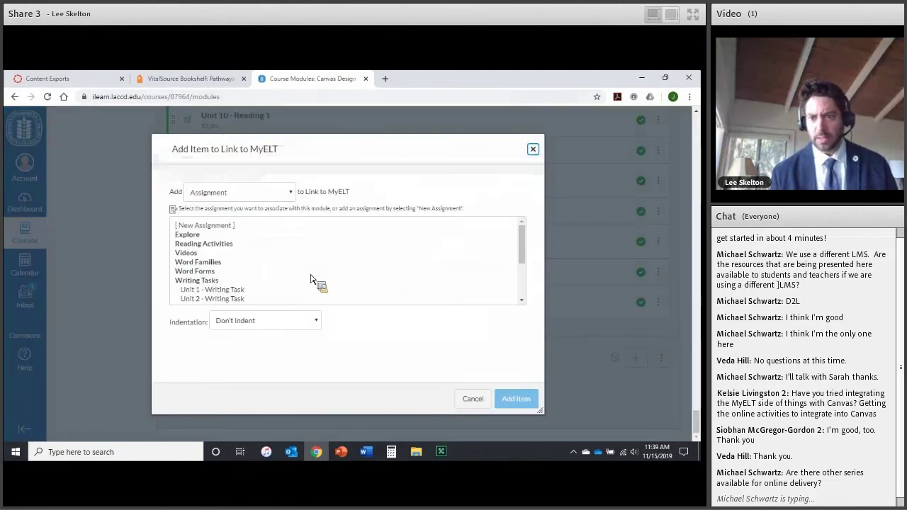
# Step: Choose External URL as the Link to MyELT item type, then return to the Adobe Connect meeting
pyautogui.click(249, 195)
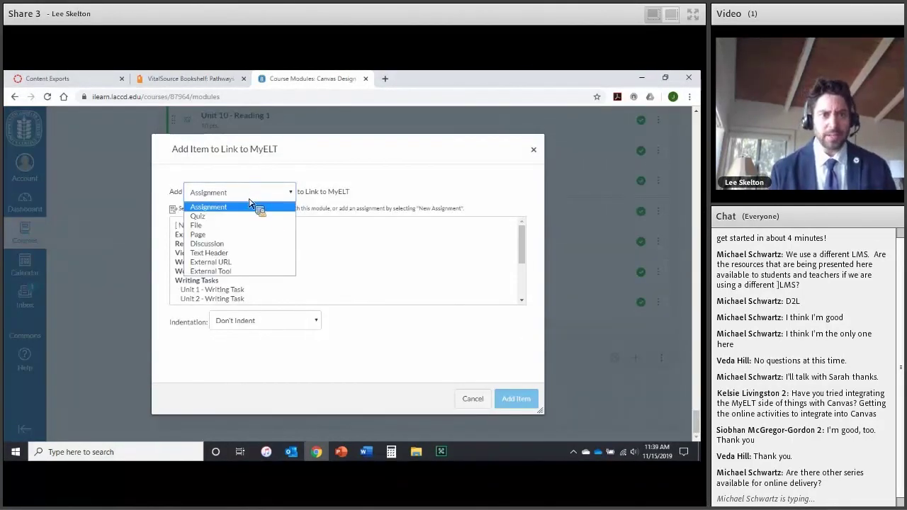
pyautogui.click(239, 262)
pyautogui.click(235, 230)
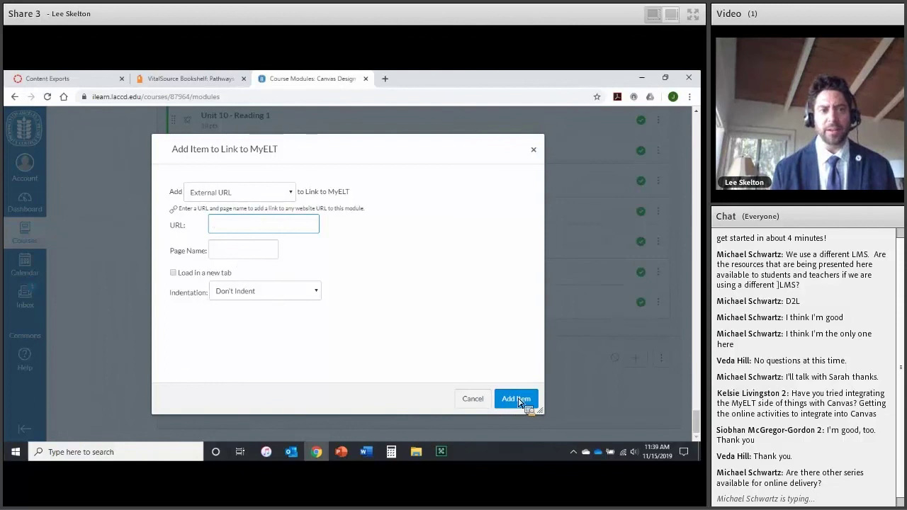
pyautogui.click(444, 457)
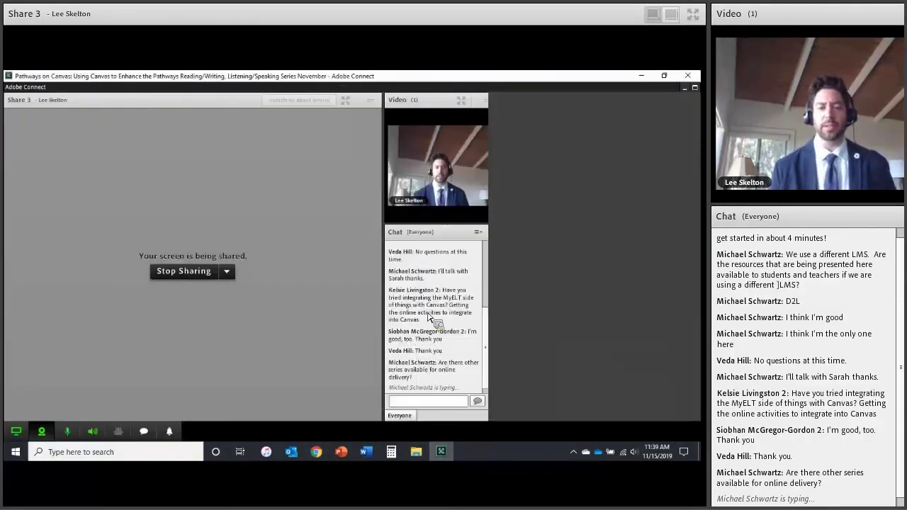